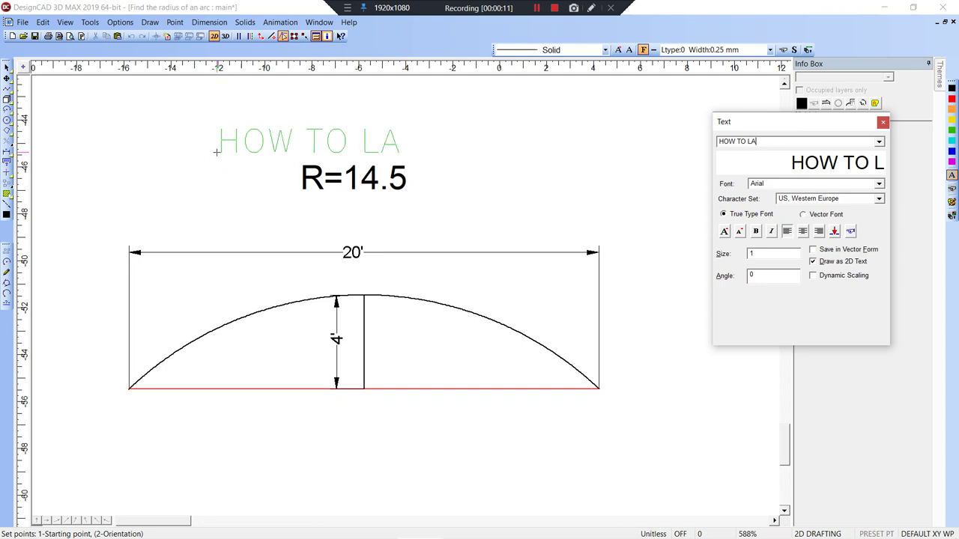
# Place the title text "HOW TO LAYOUT A RADIUS" above the R=14.5 label
pyautogui.write('A RADIU')
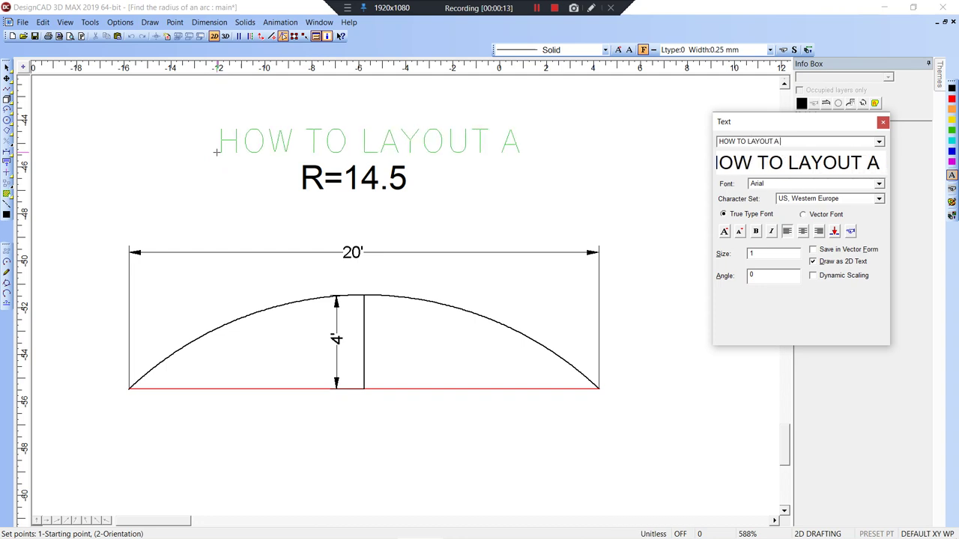
pyautogui.write('S')
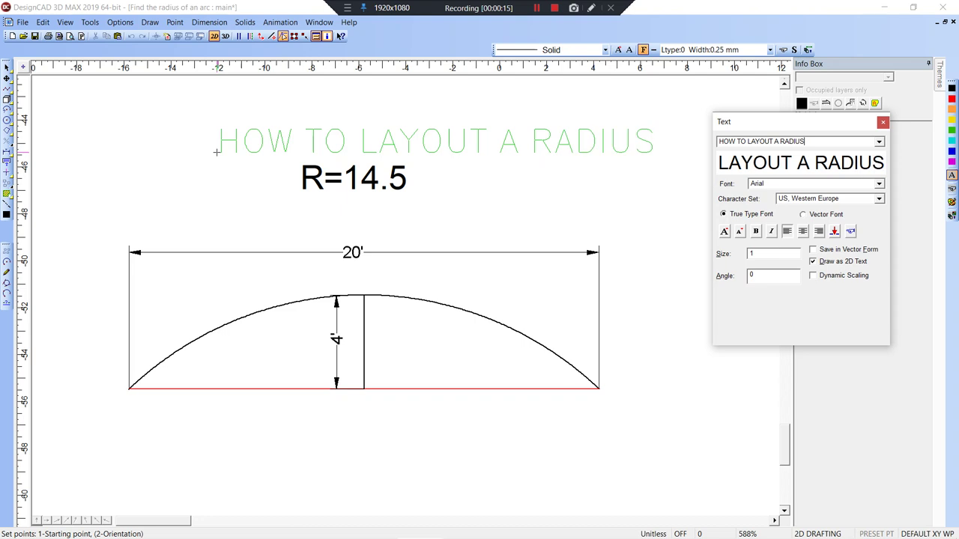
pyautogui.click(144, 132)
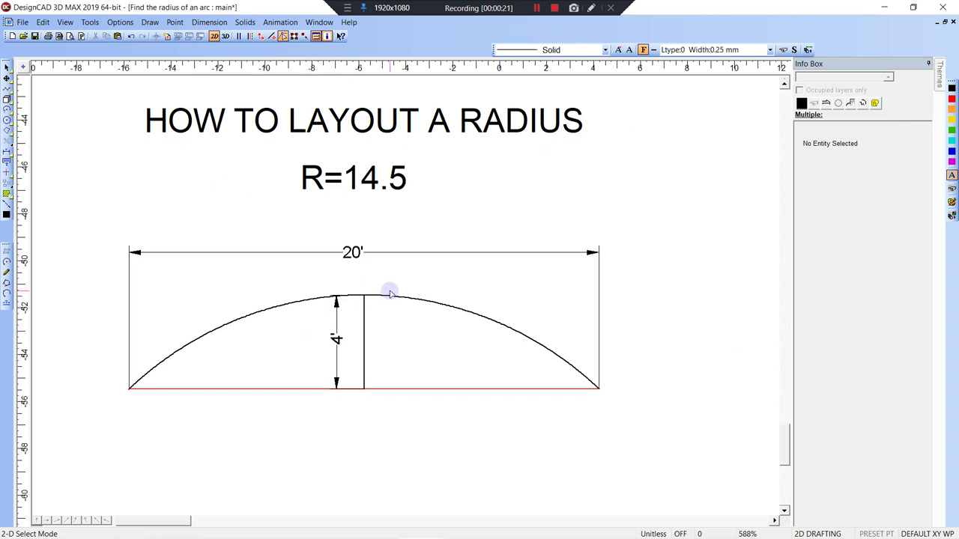
# Dimension the distance from the arc's center point to the arc's right end, with the dimension line outside the arc's sector
pyautogui.scroll(-3, 389, 293)
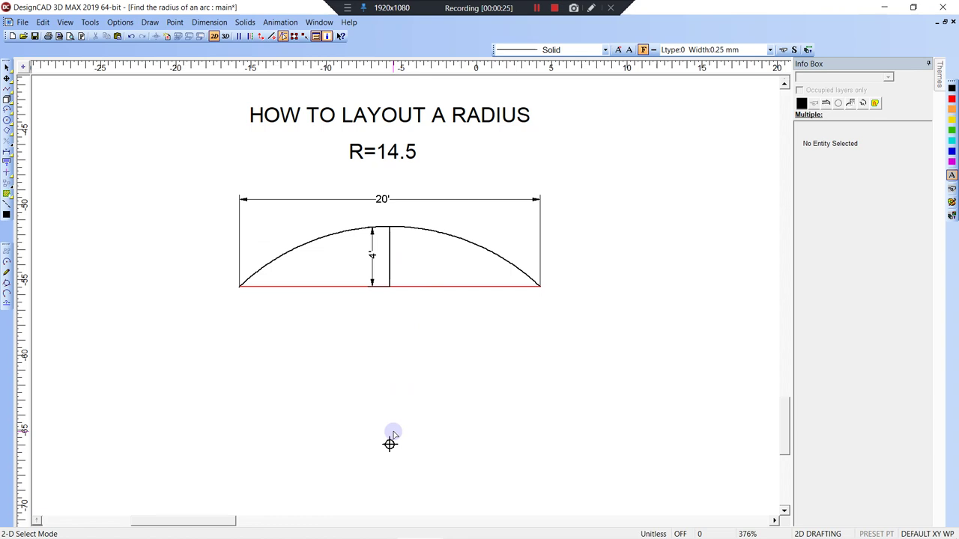
pyautogui.press('d')
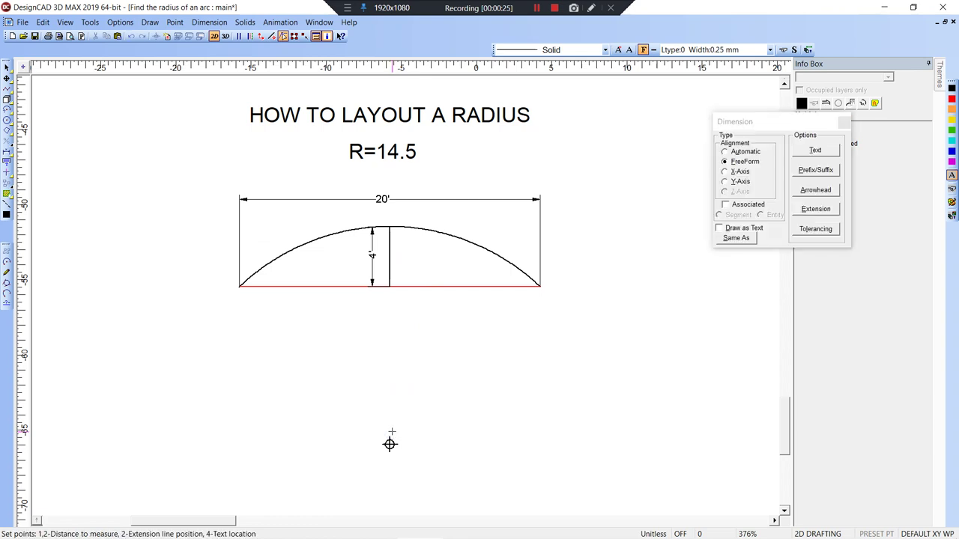
pyautogui.click(518, 310)
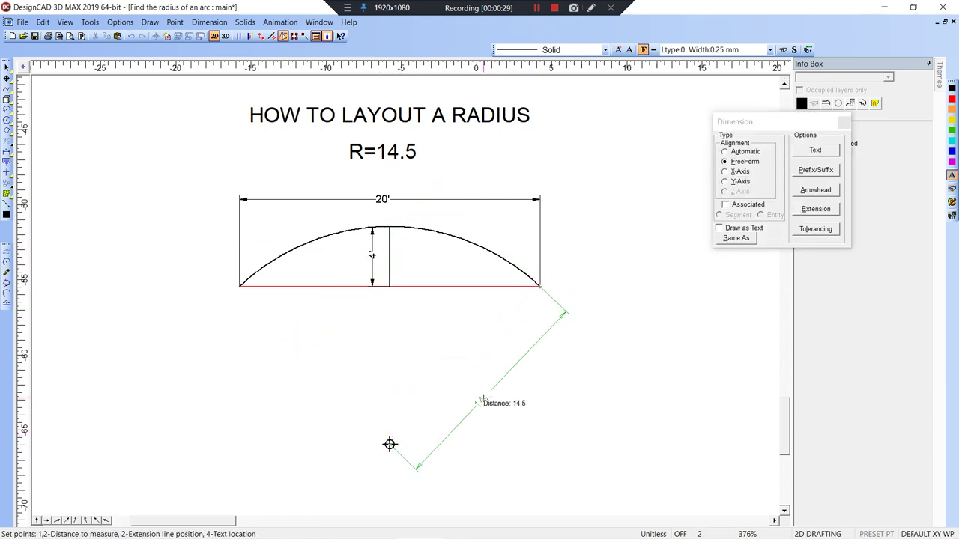
pyautogui.click(484, 399)
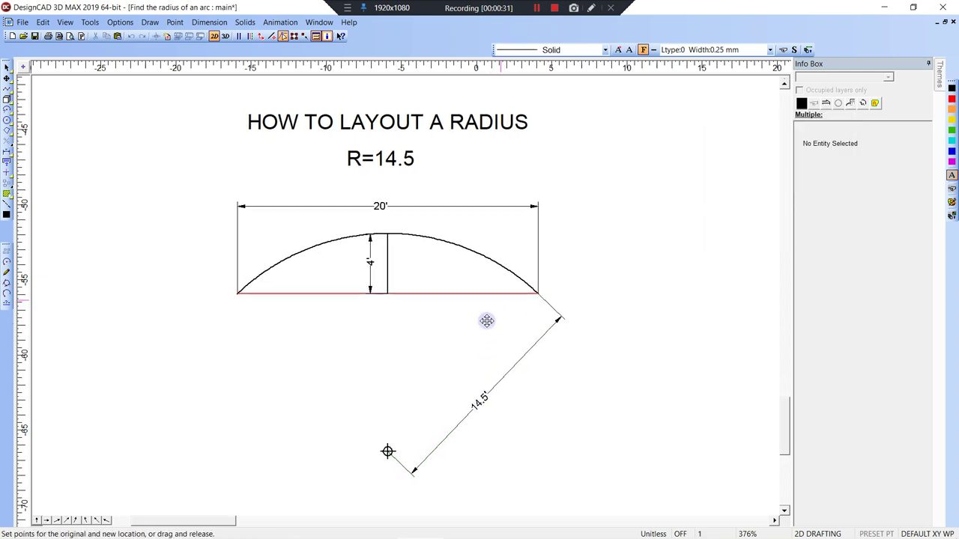
# Examine the radius-finding constructions elsewhere in the drawing, including the Pythagorean theorem, trig and circle theorem methods, and return to the radius layout
pyautogui.moveTo(487, 320); pyautogui.dragTo(462, 355)
pyautogui.scroll(-5, 469, 332)
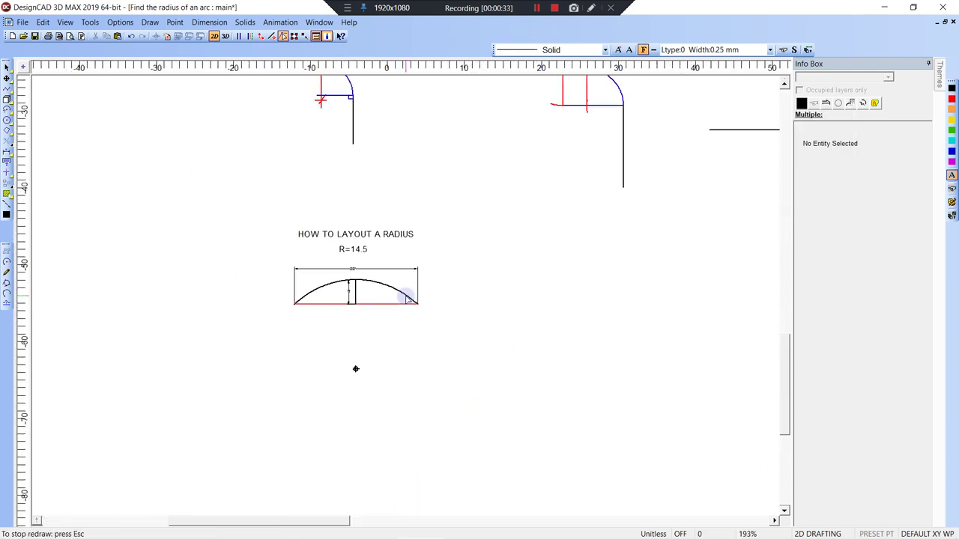
pyautogui.moveTo(424, 159); pyautogui.dragTo(406, 400)
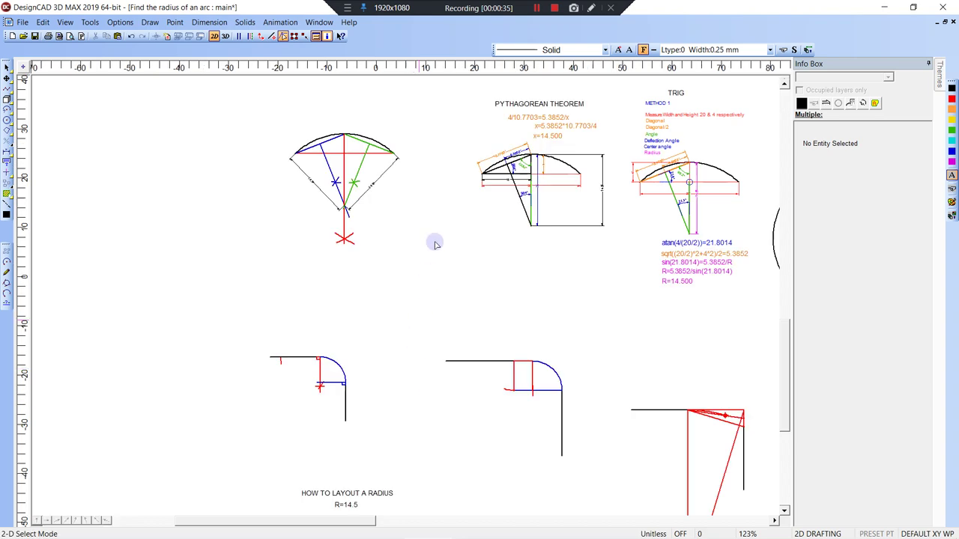
pyautogui.moveTo(351, 164); pyautogui.dragTo(270, 172)
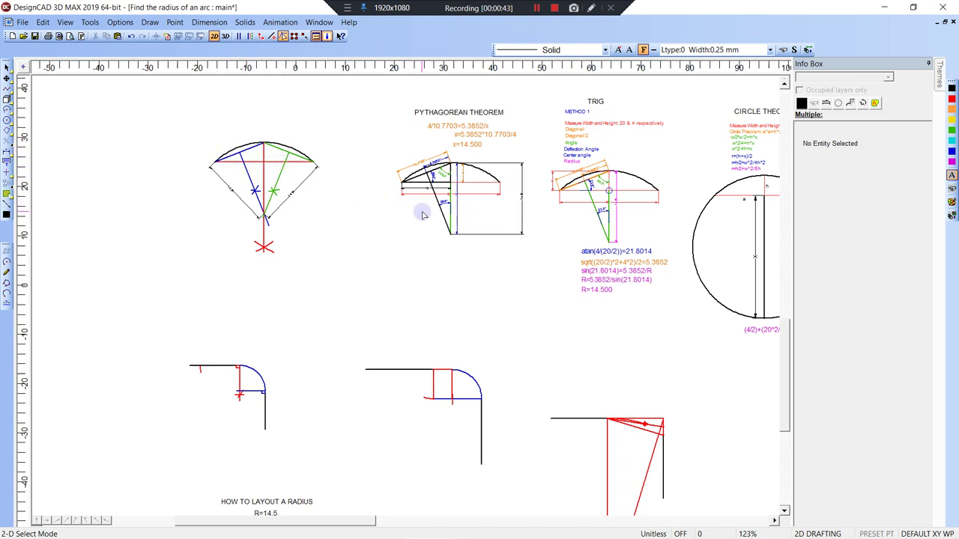
pyautogui.moveTo(421, 210); pyautogui.dragTo(343, 221)
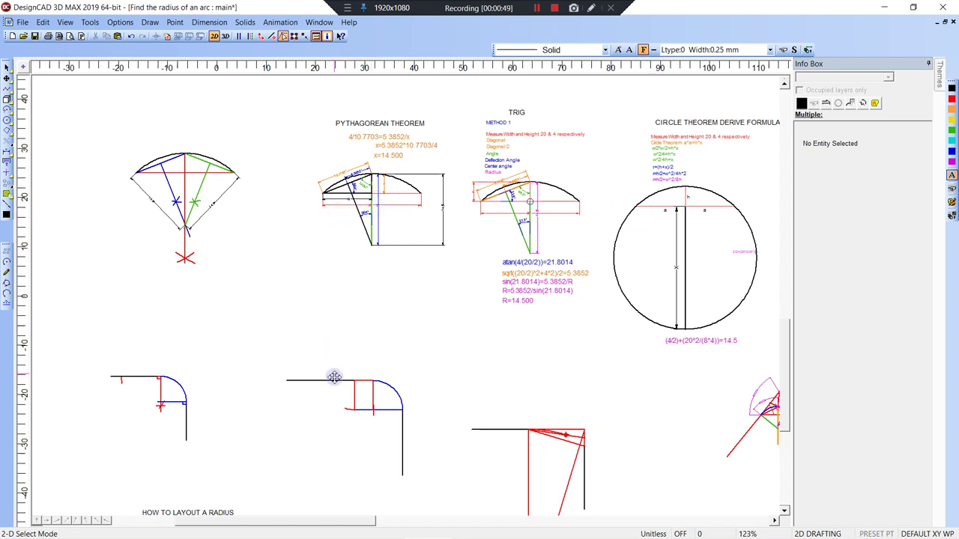
pyautogui.moveTo(334, 378); pyautogui.dragTo(402, 182, button='middle')
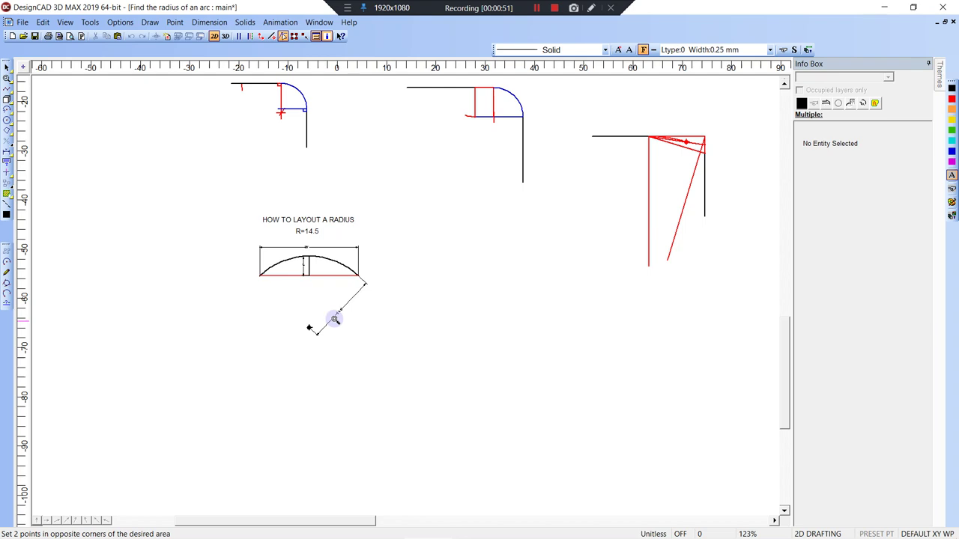
pyautogui.click(239, 197)
pyautogui.click(400, 368)
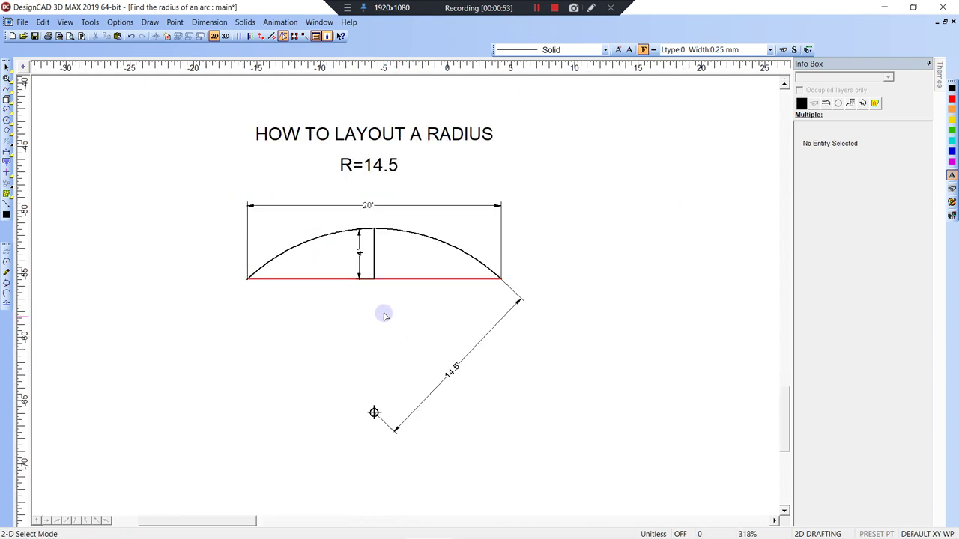
# Draw a line from the center point to the right end of the arc
pyautogui.press('l')
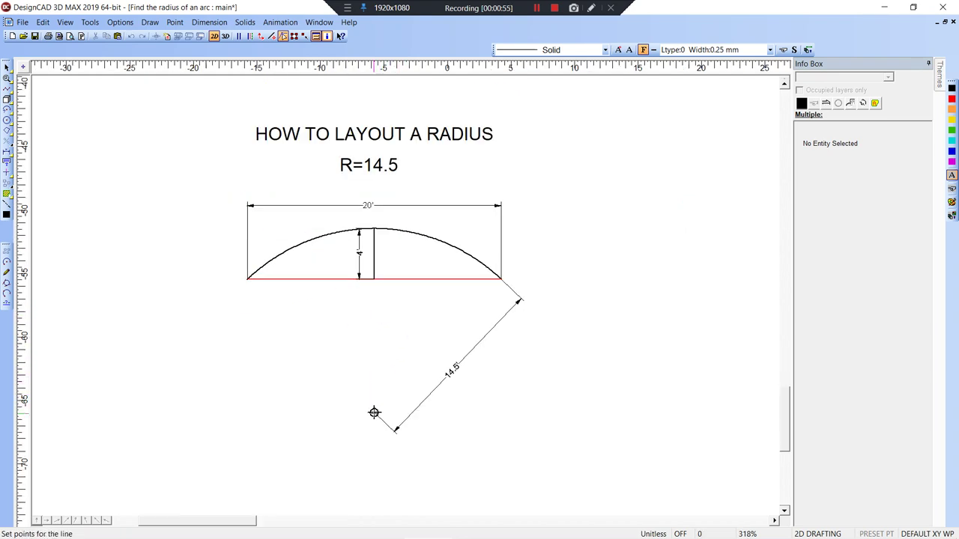
pyautogui.click(374, 413)
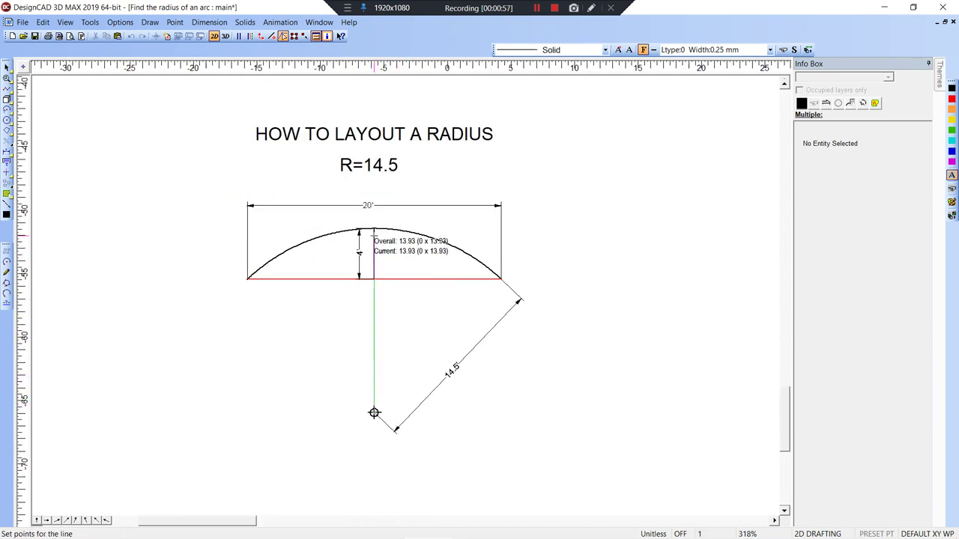
pyautogui.click(496, 285)
pyautogui.press('Return')
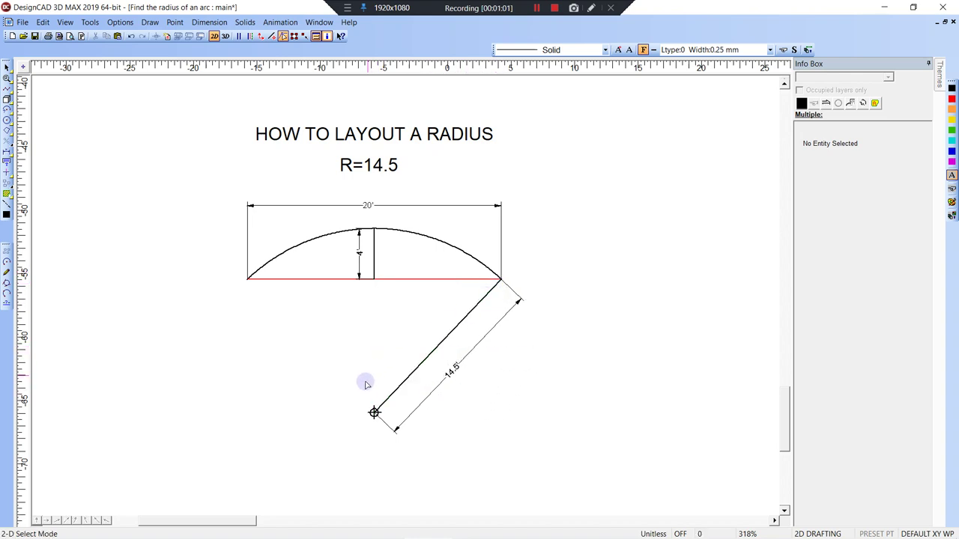
# Draw a vertical line from the center point to the top of the arc
pyautogui.press('space')
pyautogui.click(374, 413)
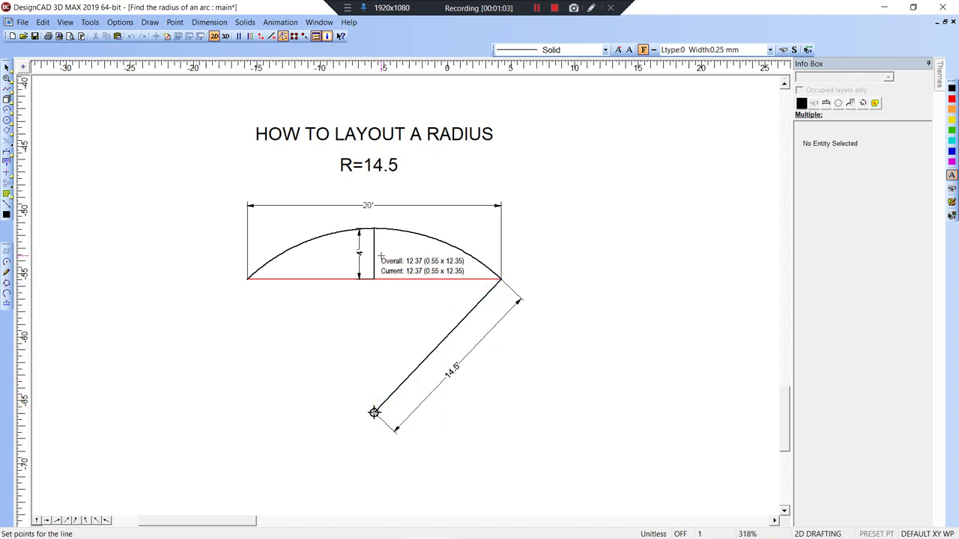
pyautogui.click(374, 229)
pyautogui.press('Return')
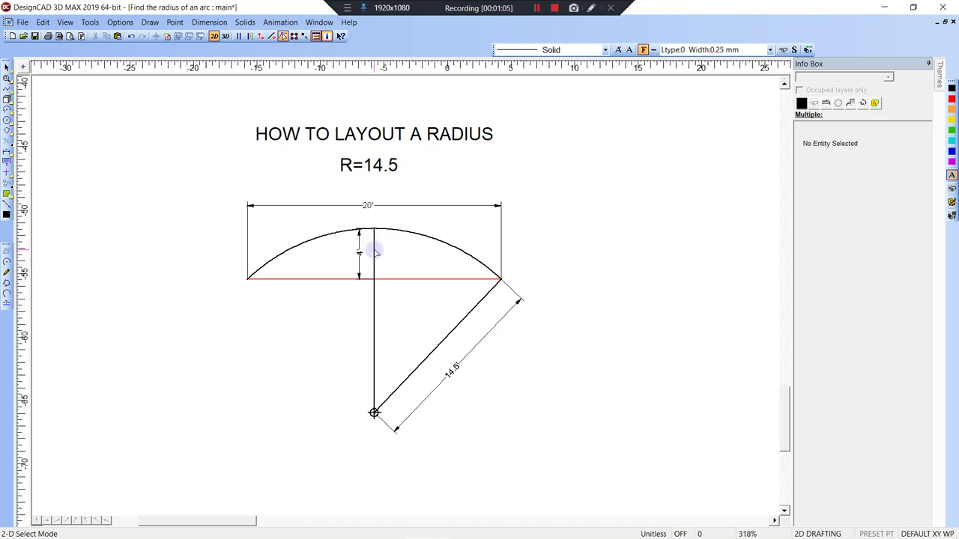
pyautogui.click(375, 250)
pyautogui.press('Escape')
pyautogui.click(375, 263)
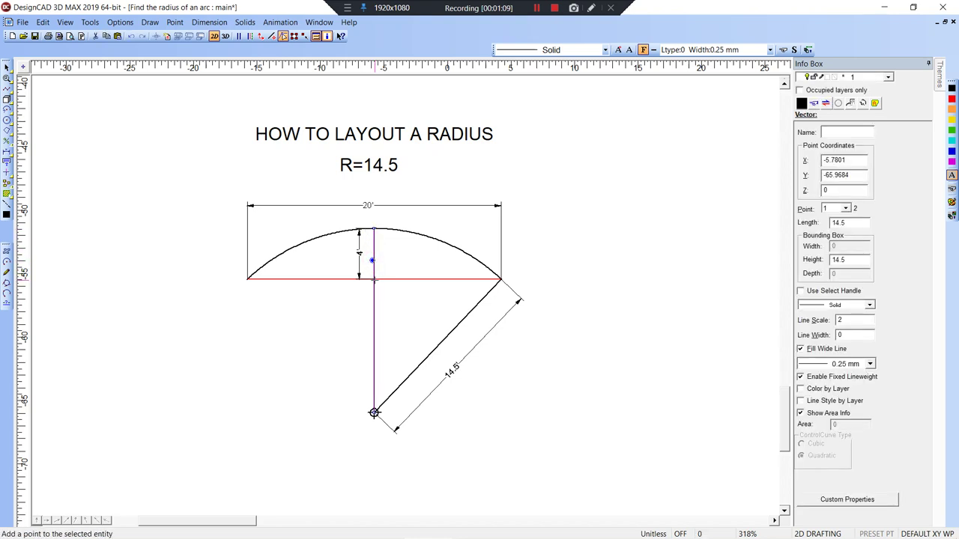
pyautogui.press('Escape')
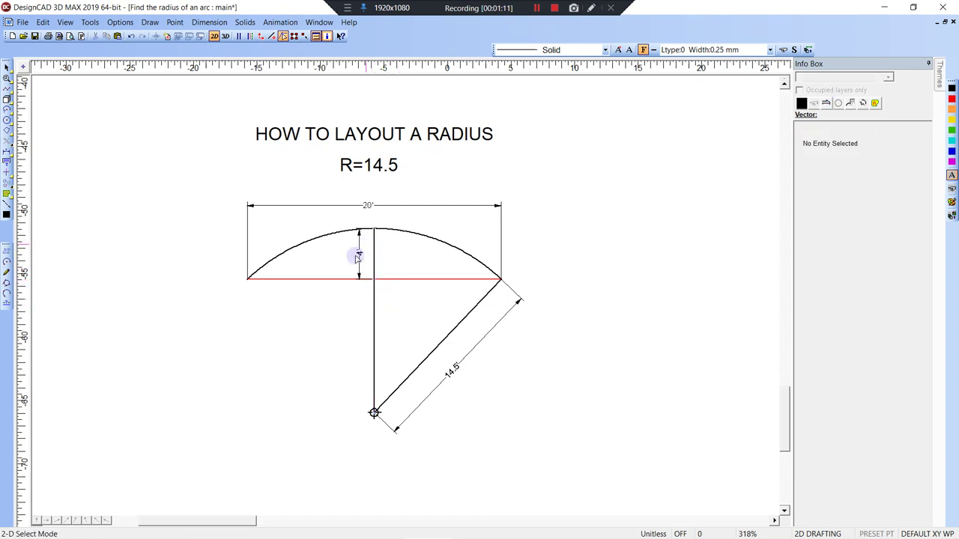
# Dimension the vertical radius line from the center point to the arc's top, placing the dimension to the line's left
pyautogui.press('d')
pyautogui.click(374, 412)
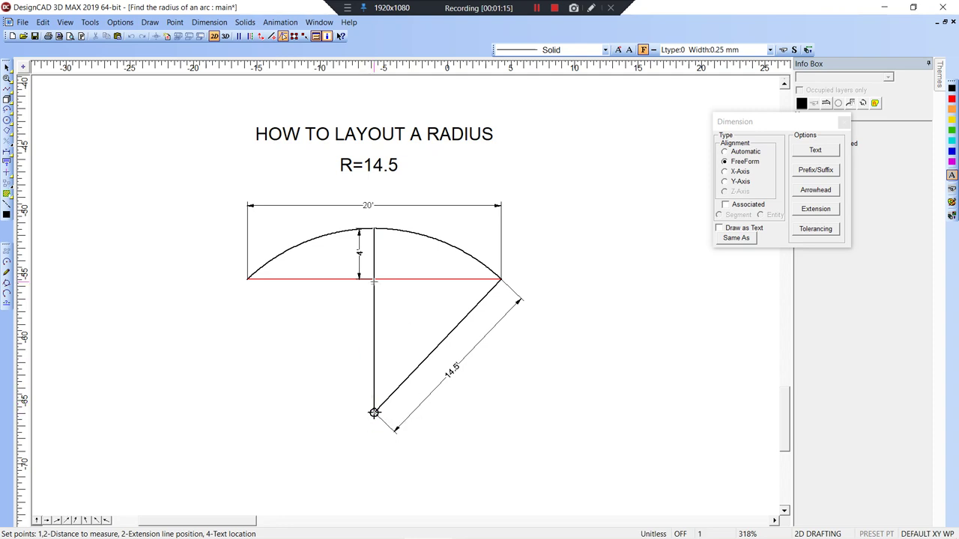
pyautogui.click(374, 228)
pyautogui.click(323, 323)
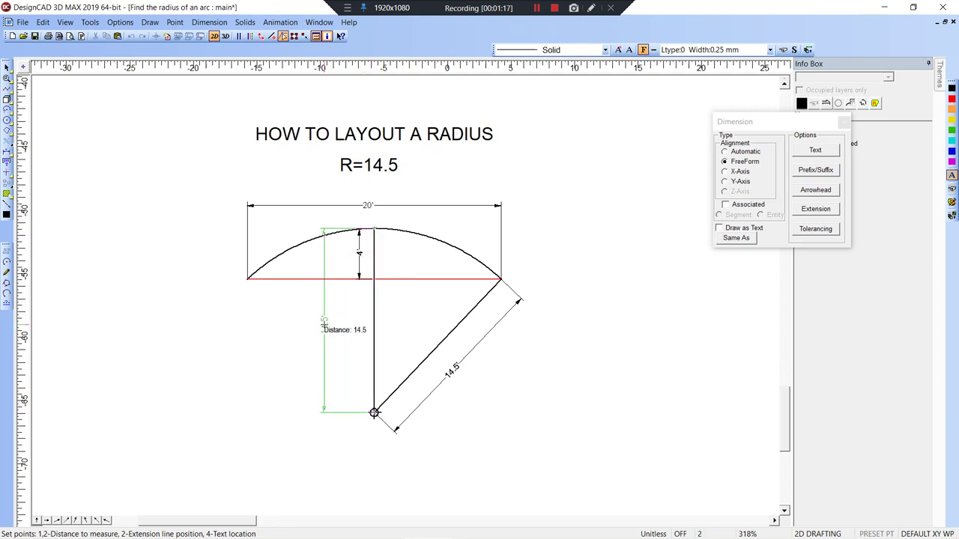
pyautogui.click(325, 323)
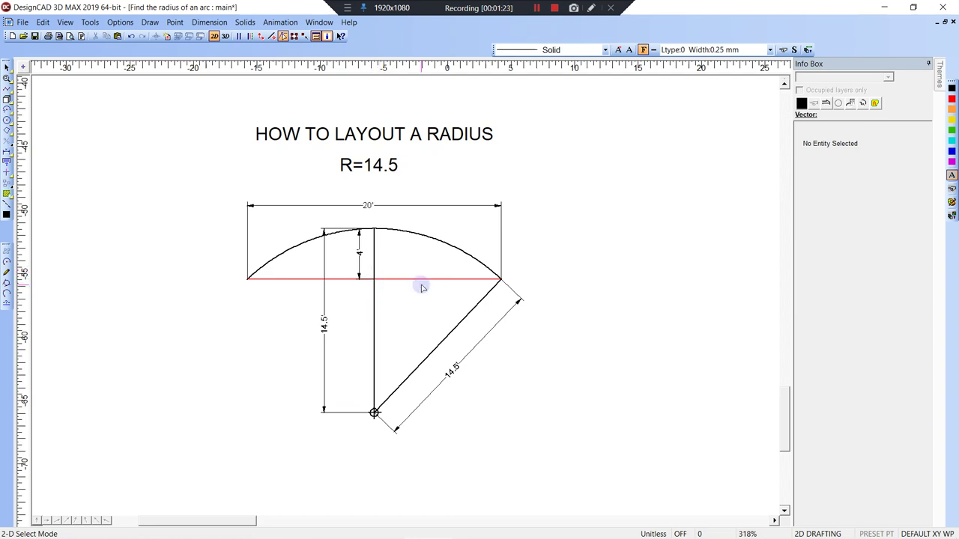
# Paste the copied vertical offset lines with their 2', 4', 6', 8' and 10' dimensions at the chord's midpoint
pyautogui.hotkey('ctrl', 'v')
pyautogui.click(376, 283)
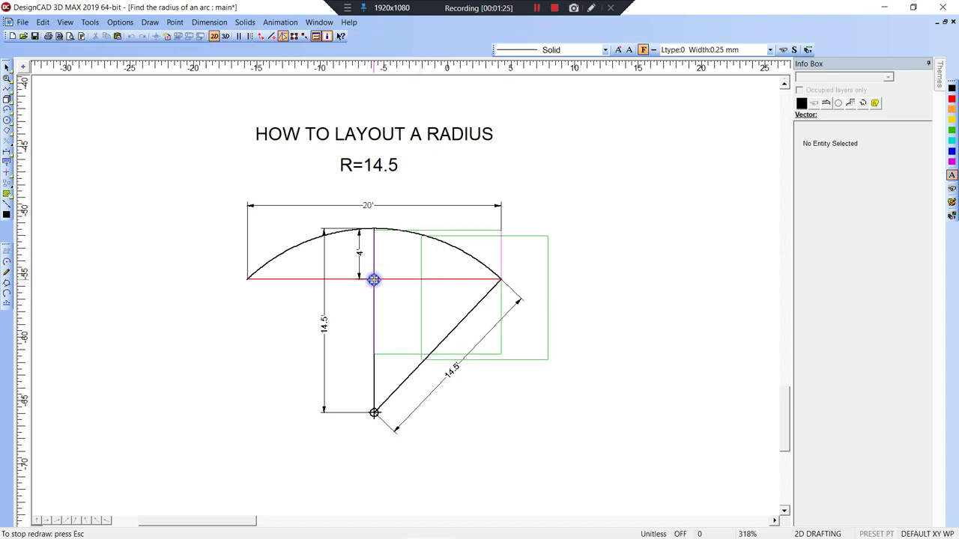
pyautogui.click(574, 284)
# Delete the slanted radius line and its 14.5' dimension
pyautogui.click(426, 360)
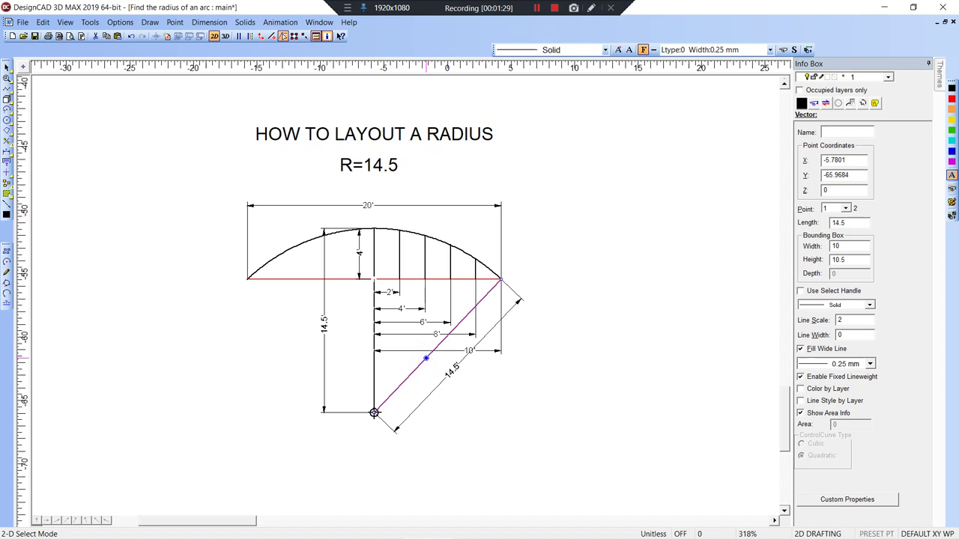
pyautogui.click(452, 370)
pyautogui.press('Delete')
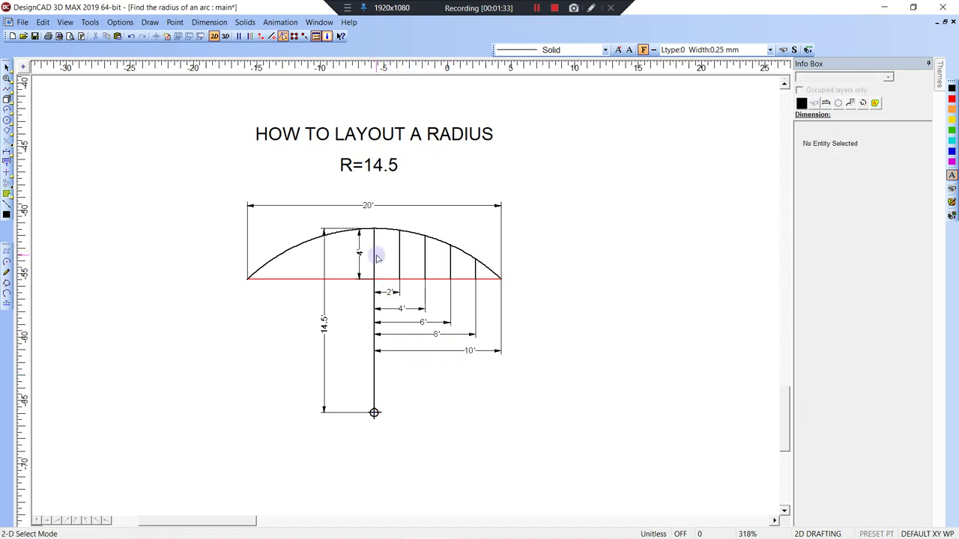
# Dimension the height of the vertical line at the 2' offset from the chord up to the arc
pyautogui.press('z')
pyautogui.click(239, 195)
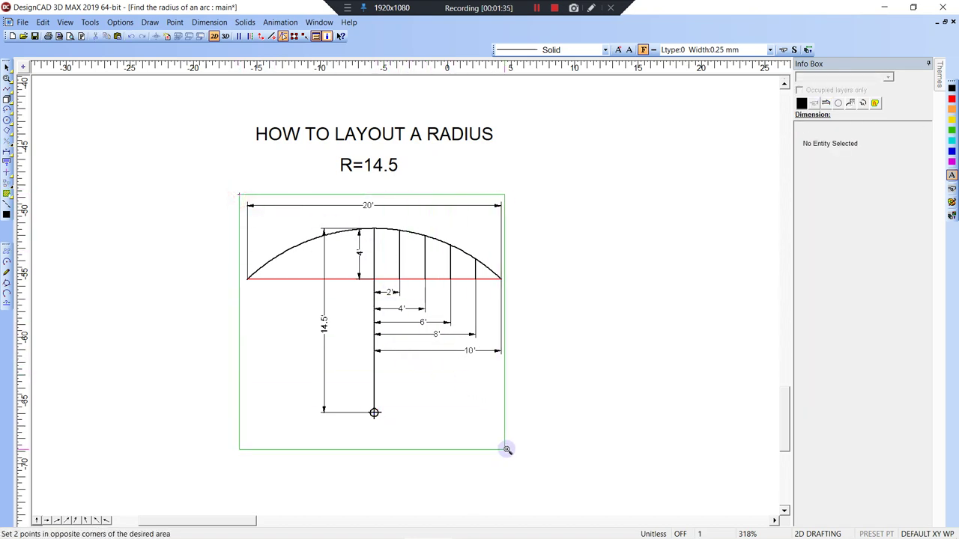
pyautogui.click(522, 437)
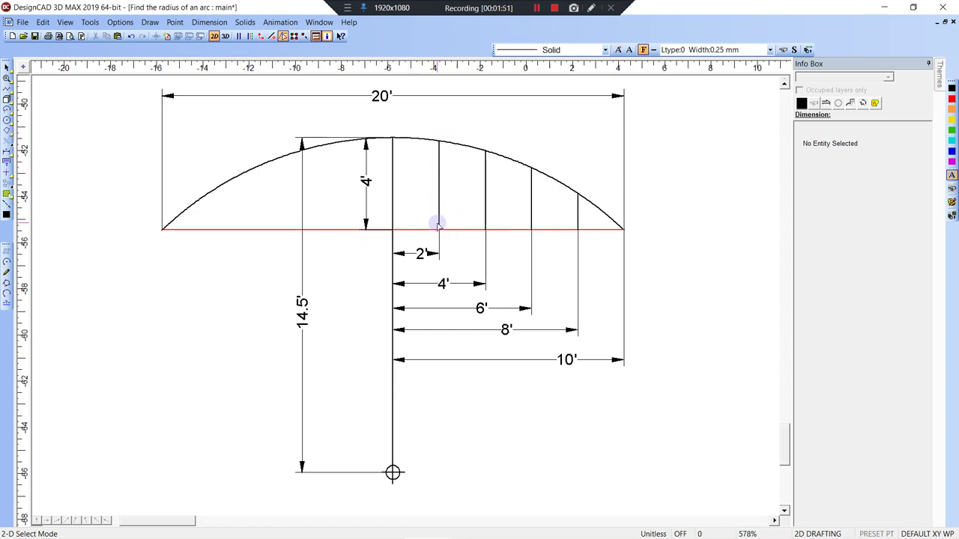
pyautogui.press('d')
pyautogui.click(439, 227)
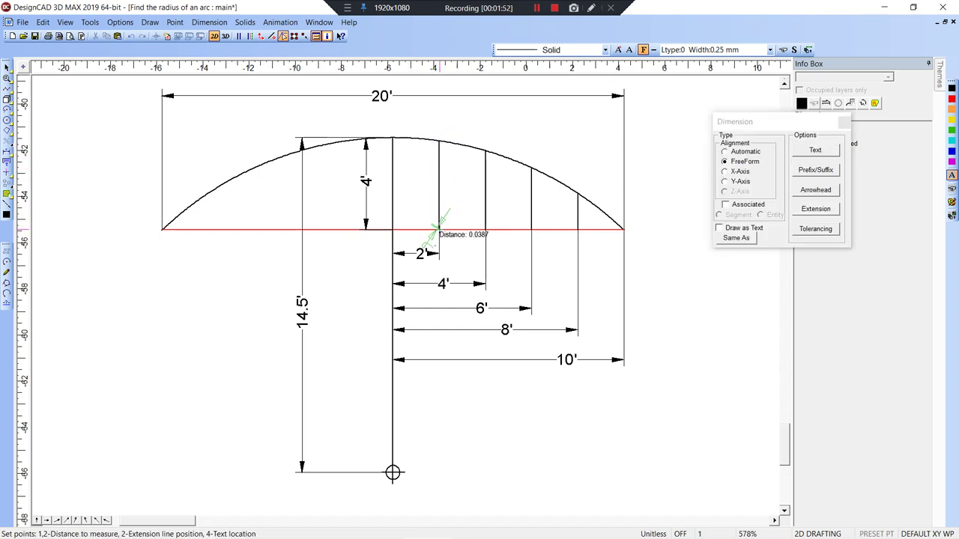
pyautogui.click(445, 149)
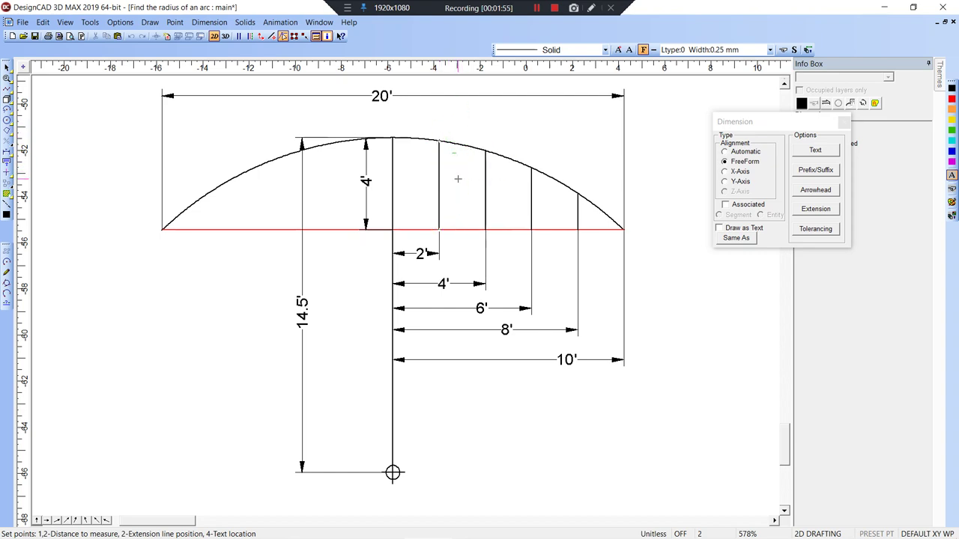
pyautogui.click(458, 184)
pyautogui.click(483, 193)
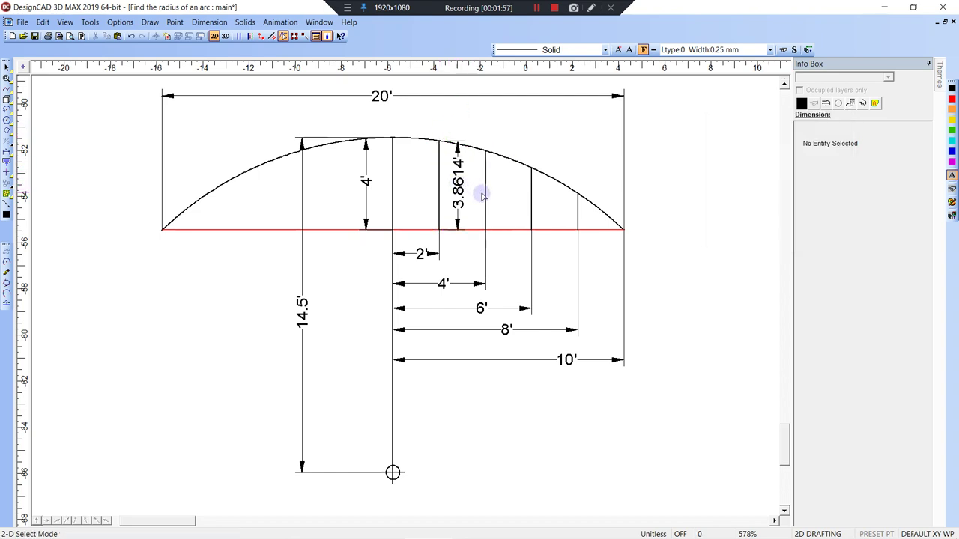
# Set the text precision of the 2' offset line's height dimension to .001
pyautogui.doubleClick(460, 185)
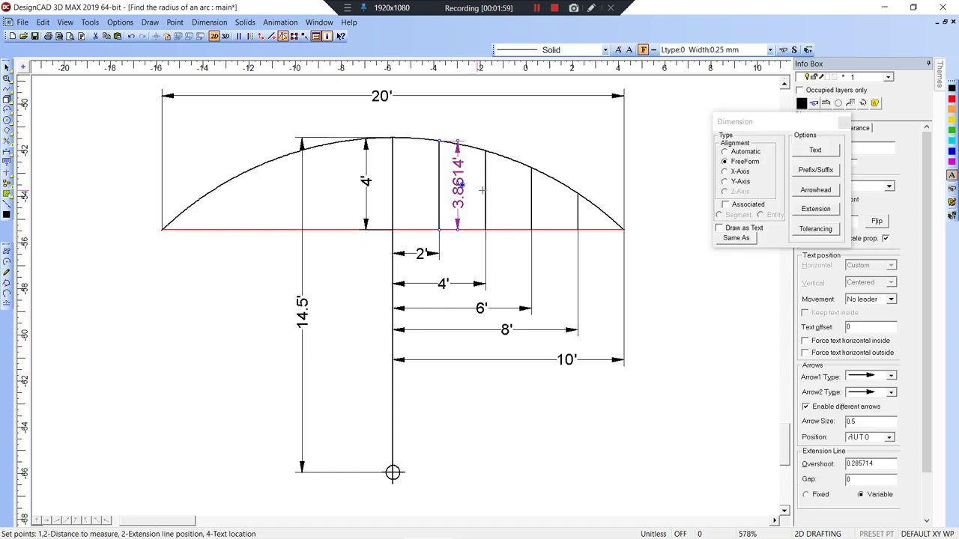
pyautogui.click(814, 149)
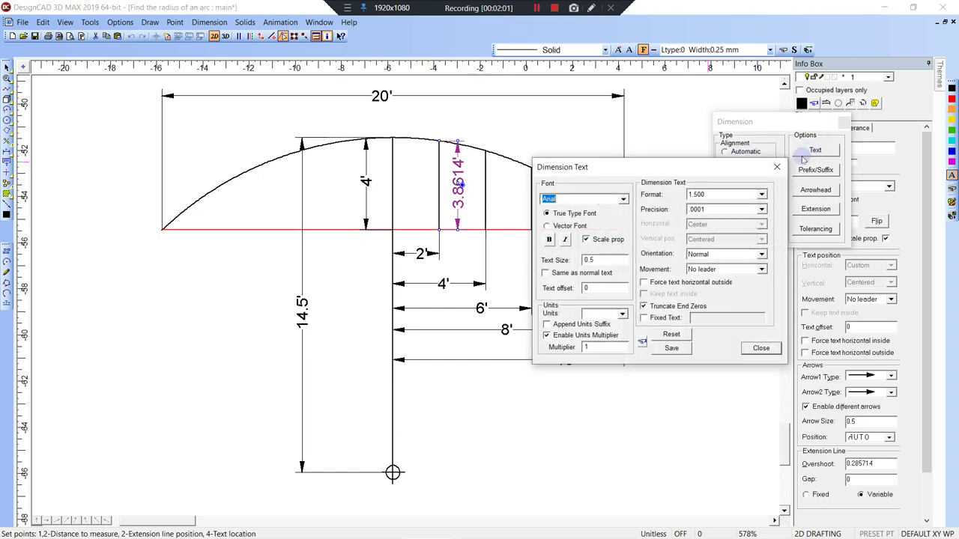
pyautogui.click(715, 209)
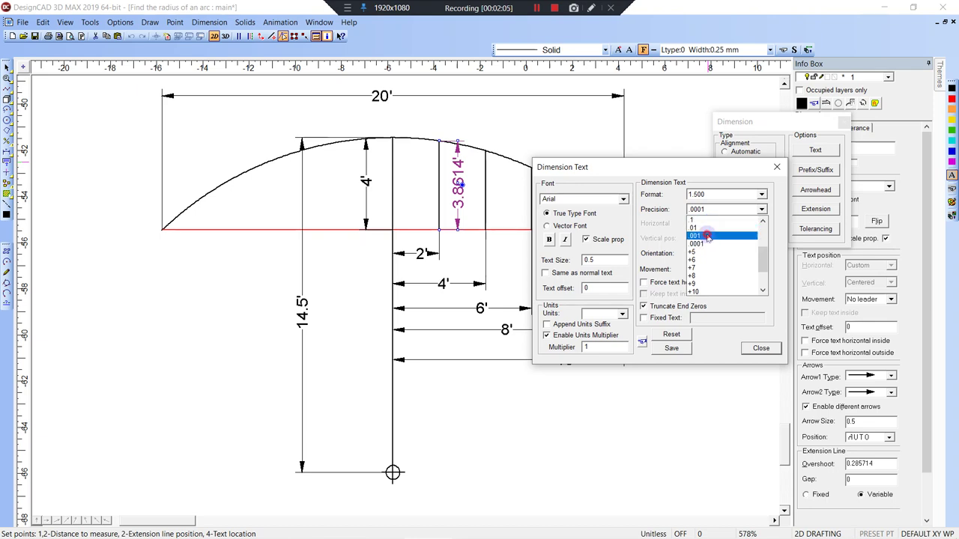
pyautogui.click(708, 236)
pyautogui.click(761, 349)
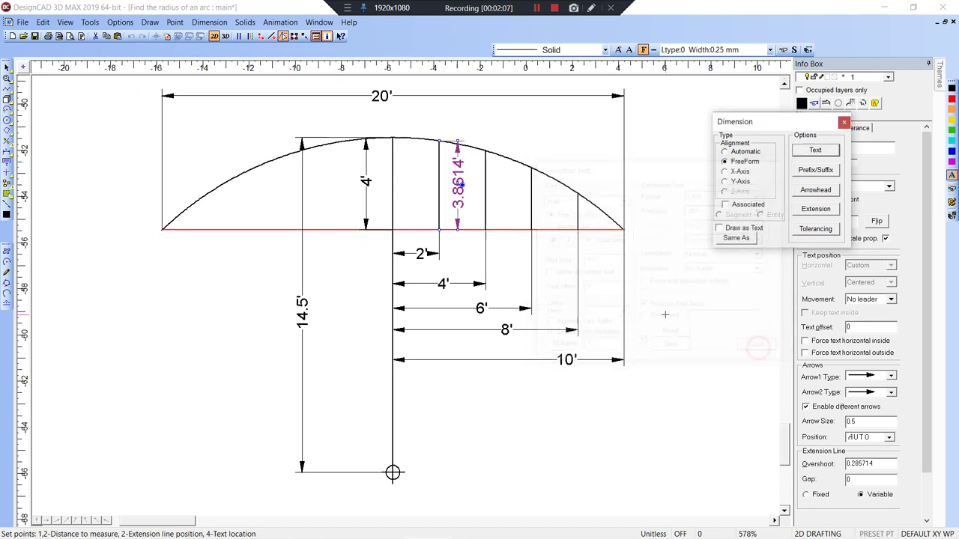
# Dimension the height of the vertical line at the 4' offset from the chord up to the arc
pyautogui.click(485, 229)
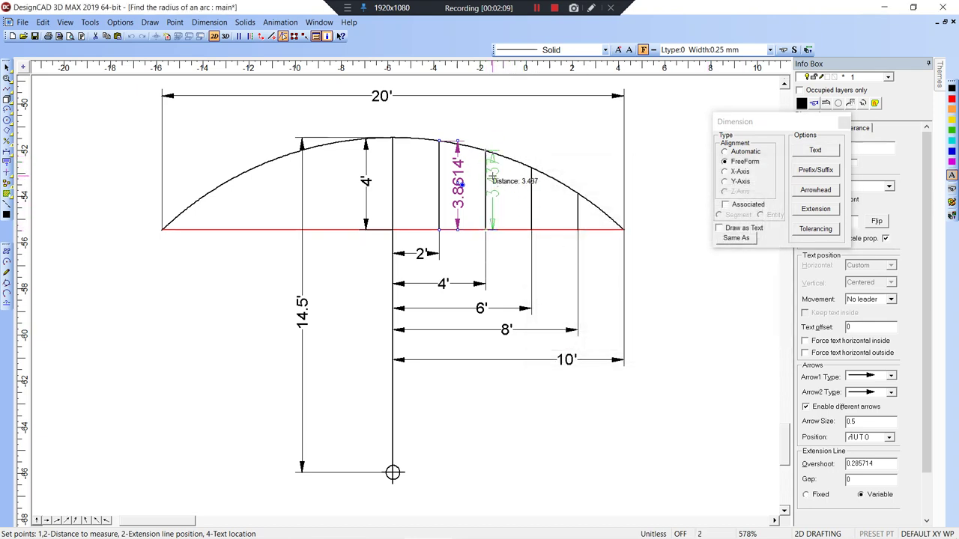
pyautogui.click(485, 149)
pyautogui.click(508, 188)
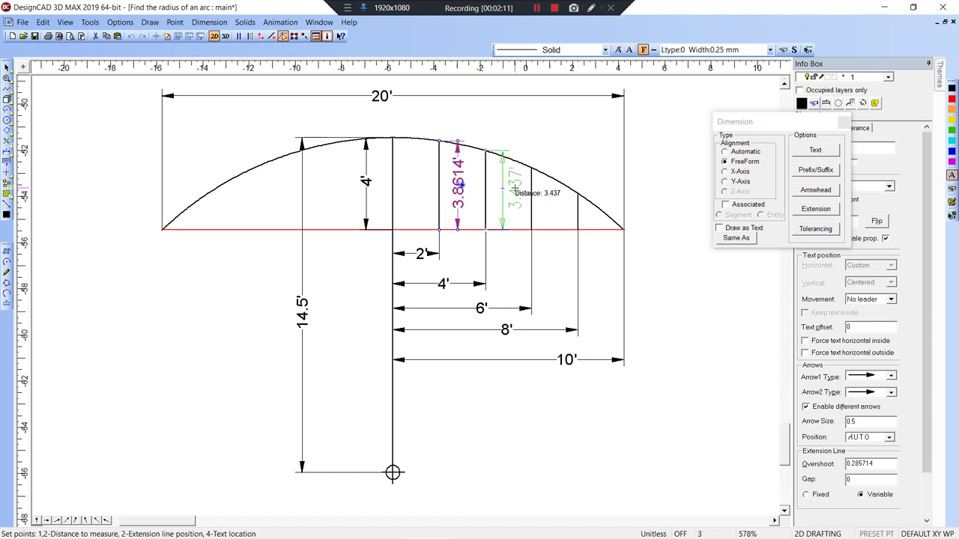
pyautogui.click(521, 194)
# Dimension the height of the vertical line at the 6' offset from the chord up to the arc
pyautogui.press('space')
pyautogui.click(532, 228)
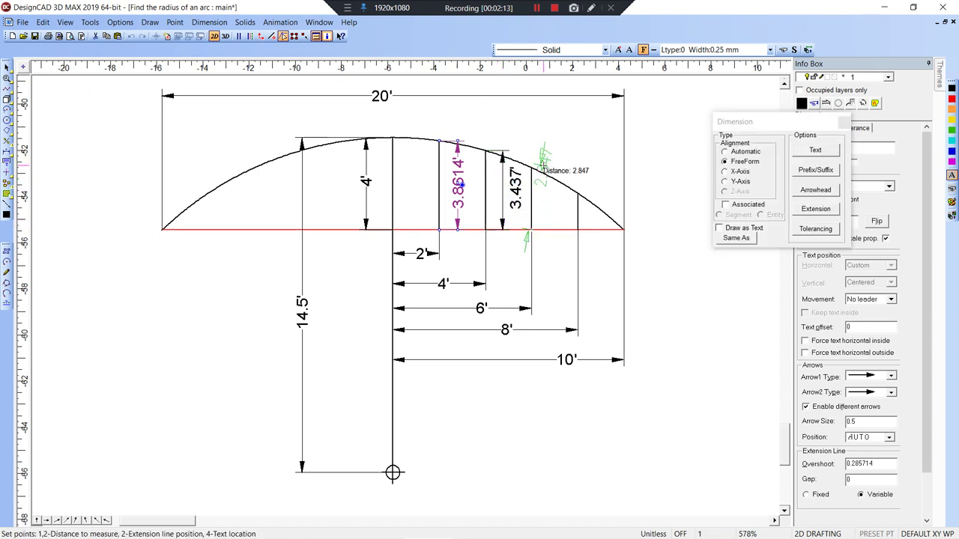
pyautogui.click(532, 167)
pyautogui.click(545, 196)
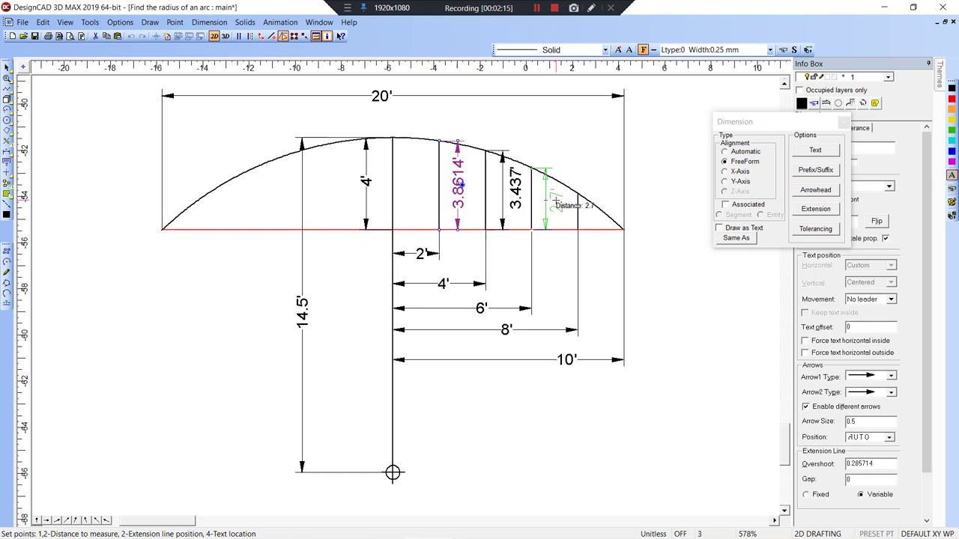
pyautogui.click(557, 201)
pyautogui.press('space')
pyautogui.click(578, 189)
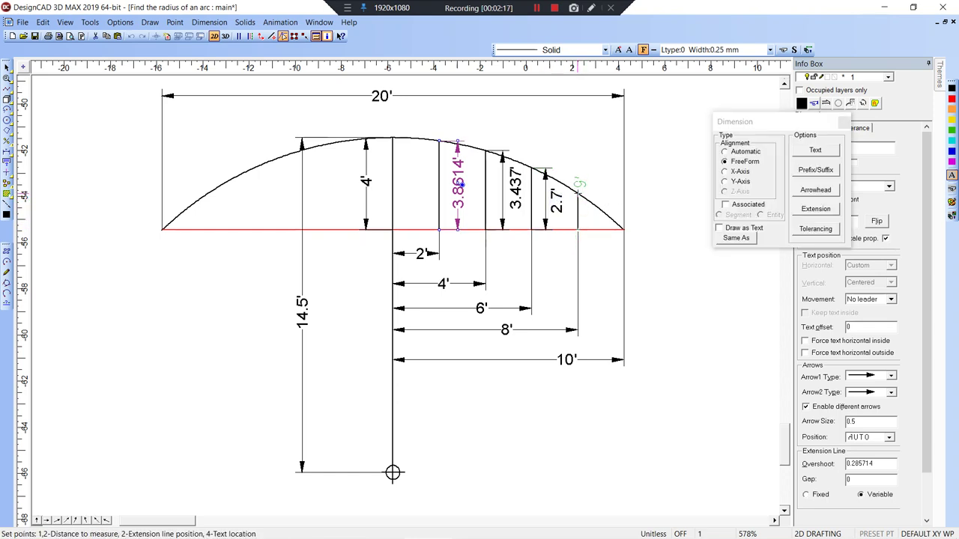
pyautogui.press('Escape')
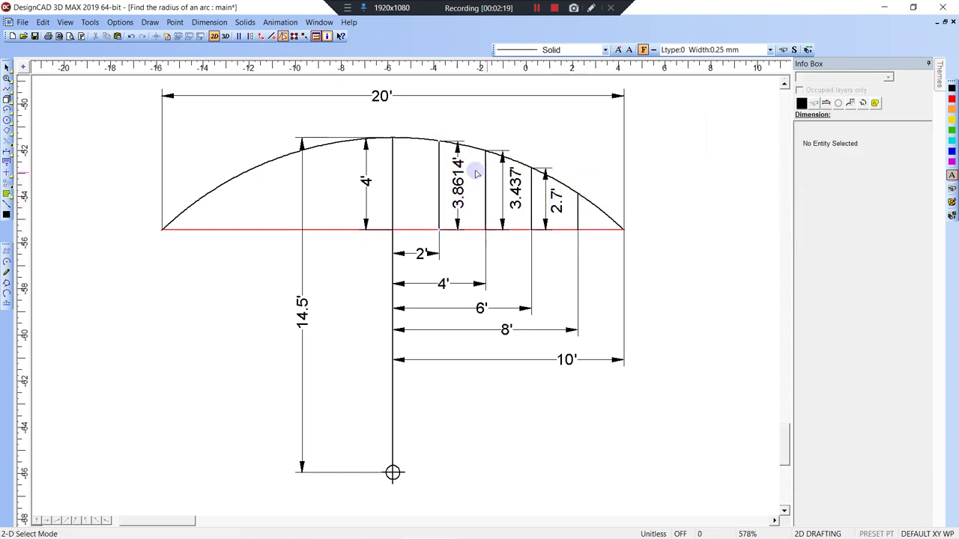
# Delete the height dimension of the vertical line at the 2' offset
pyautogui.click(457, 183)
pyautogui.press('Delete')
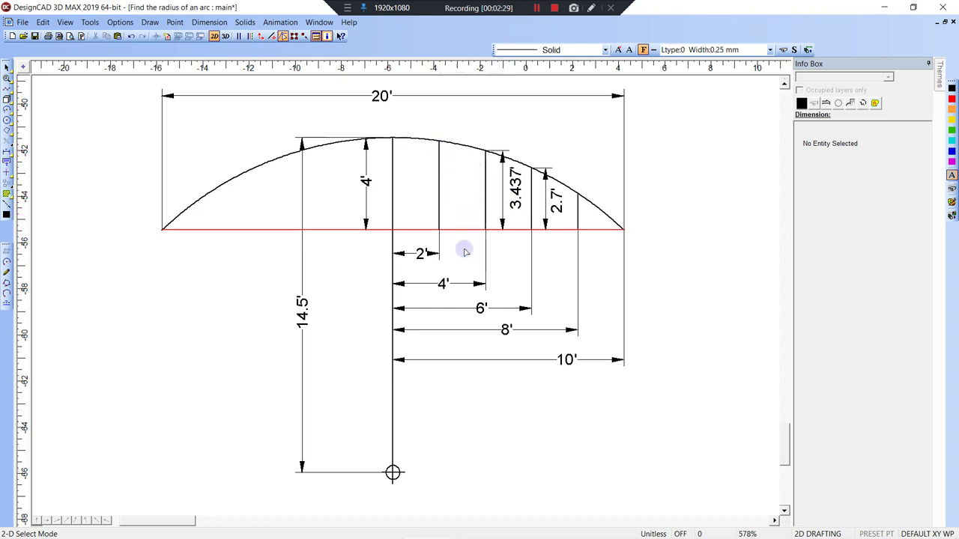
# Draw a horizontal line from the upper end of the 4' offset line to the vertical centreline, and a slanted line from the arc centre to that same end
pyautogui.press('l')
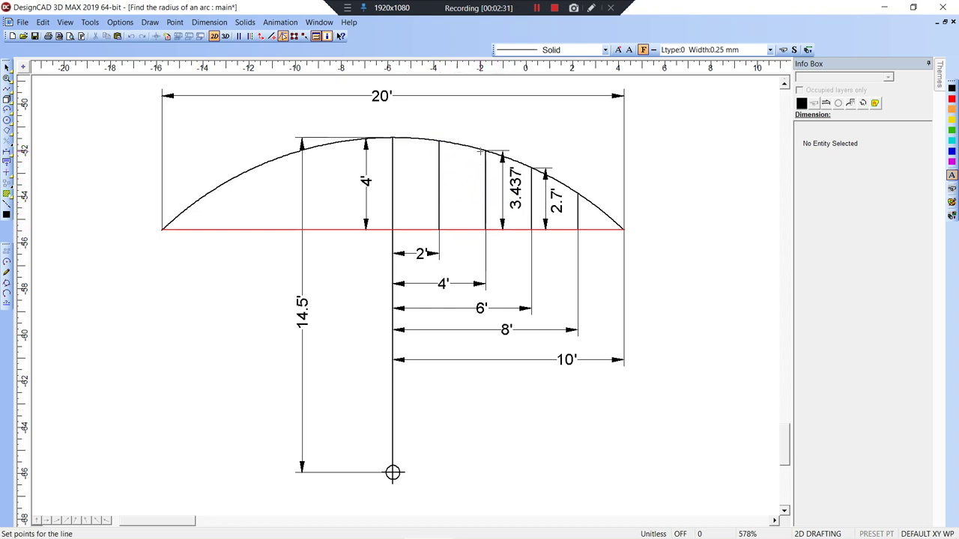
pyautogui.click(482, 151)
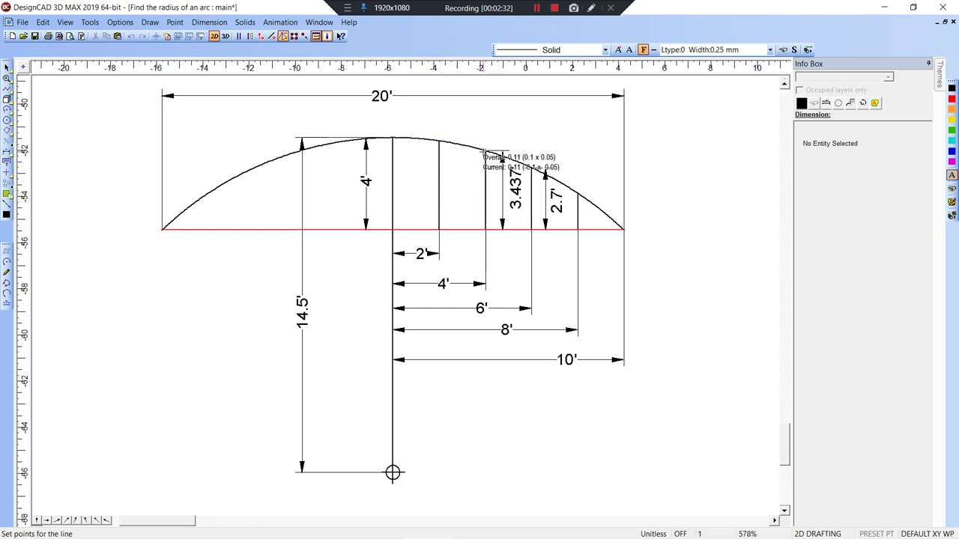
pyautogui.click(394, 150)
pyautogui.press('Return')
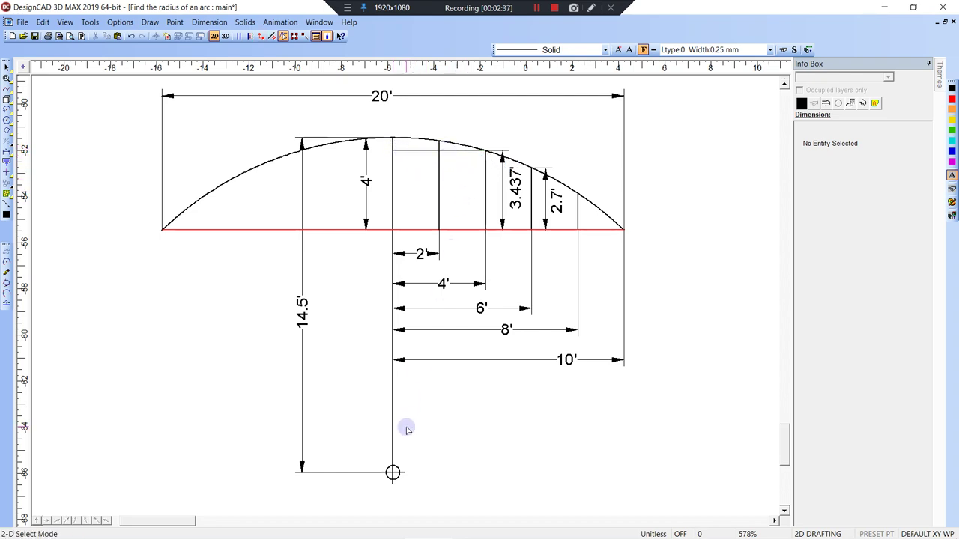
pyautogui.press('space')
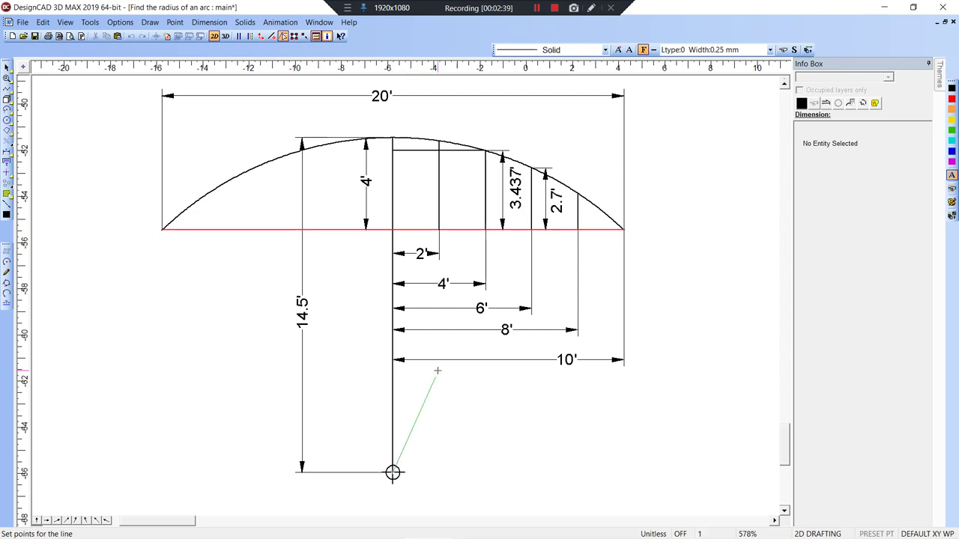
pyautogui.click(486, 152)
pyautogui.press('Return')
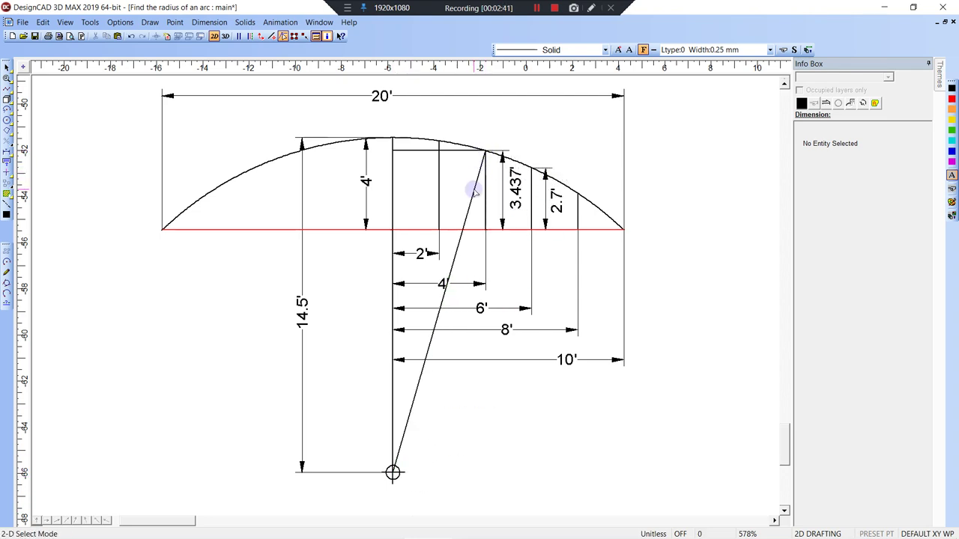
# Recolour the new horizontal line and the slanted radius line red
pyautogui.click(474, 191)
pyautogui.keyDown('shift'); pyautogui.click(464, 152); pyautogui.keyUp('shift')
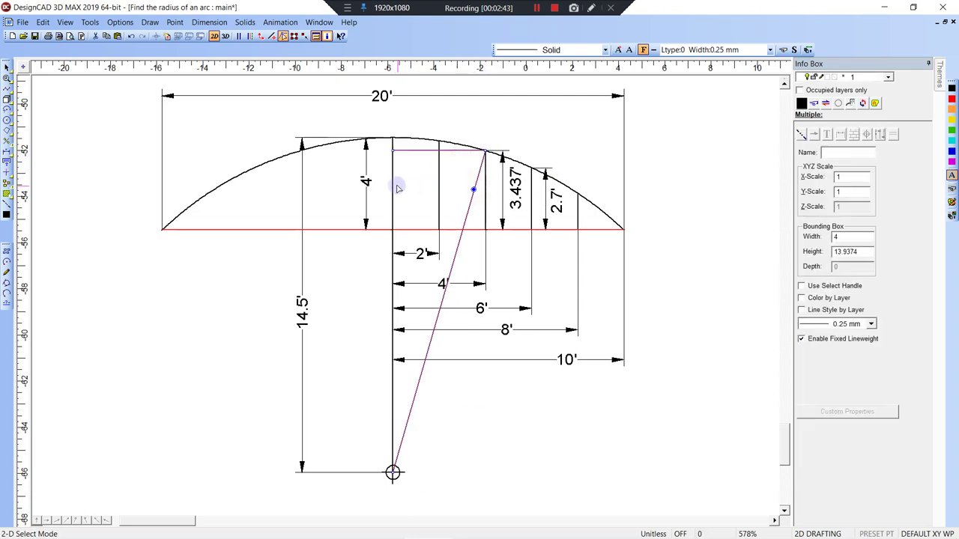
pyautogui.keyDown('shift'); pyautogui.click(393, 184); pyautogui.keyUp('shift')
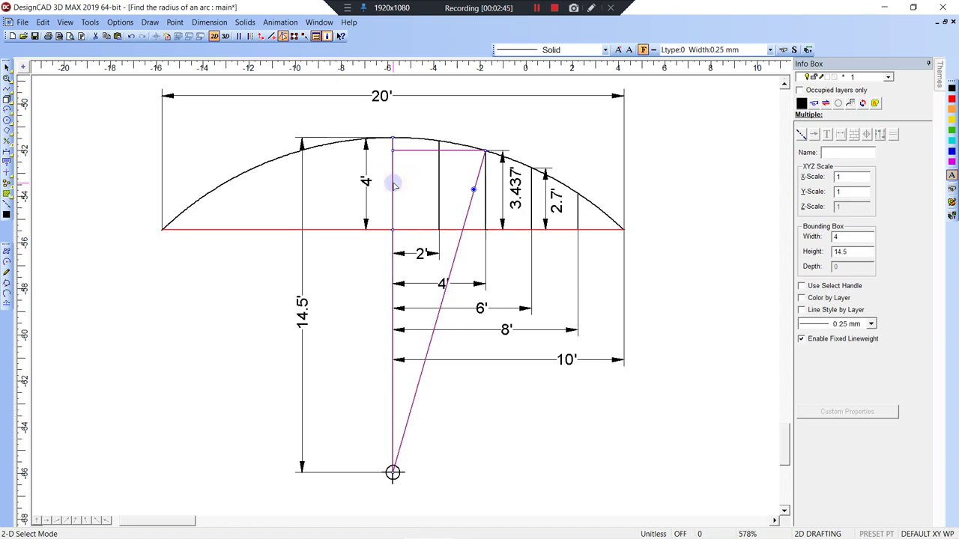
pyautogui.keyDown('shift'); pyautogui.click(395, 185); pyautogui.keyUp('shift')
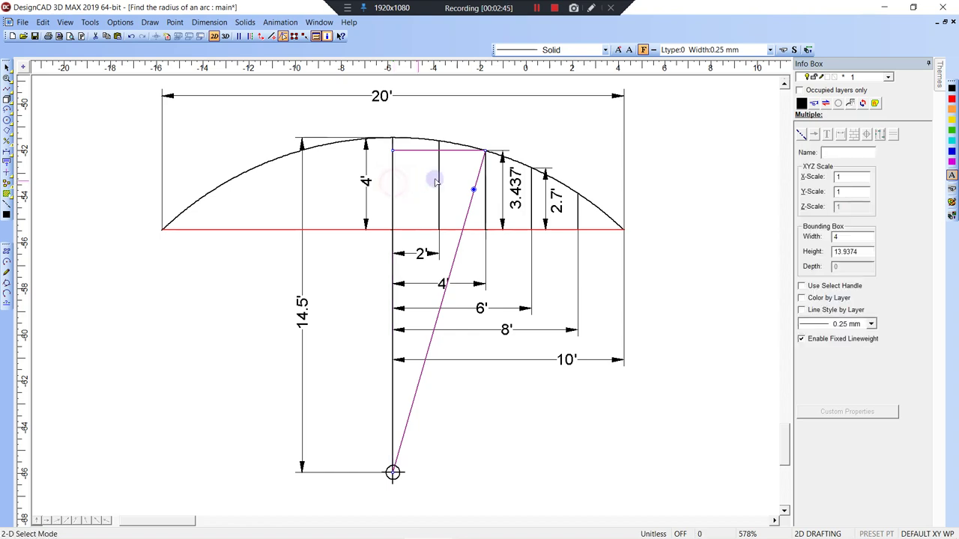
pyautogui.click(952, 99)
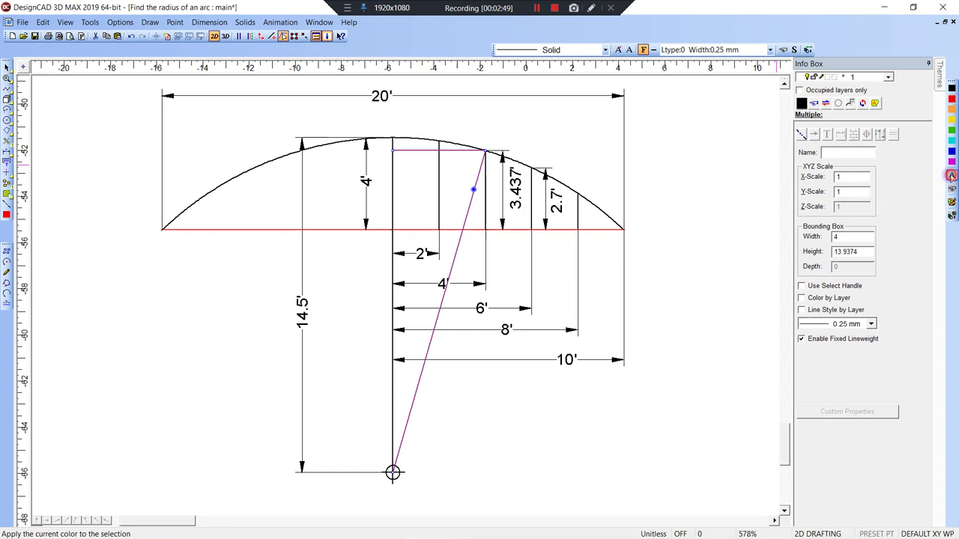
pyautogui.click(952, 175)
pyautogui.click(608, 154)
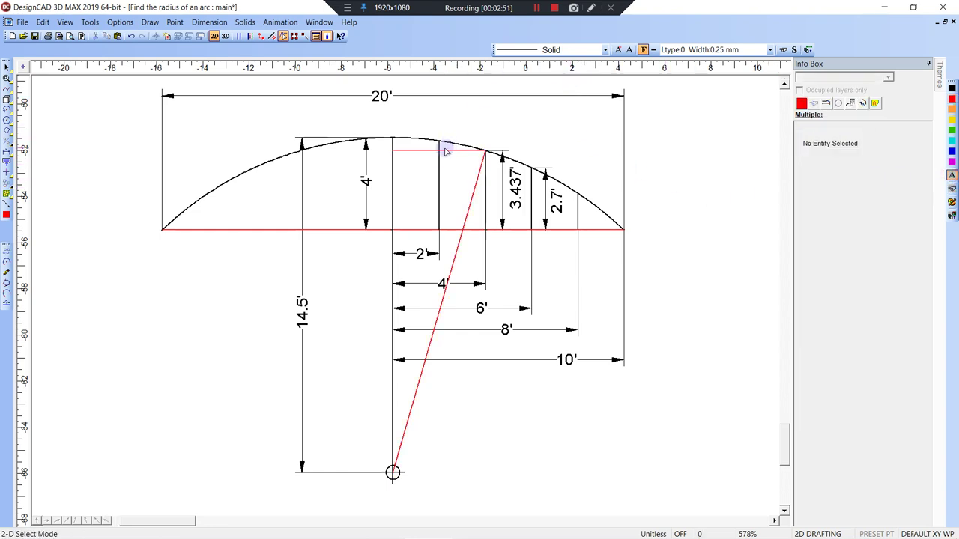
# Dimension the red horizontal line above the arc and the red slanted line from the arc centre, parallel to it
pyautogui.press('d')
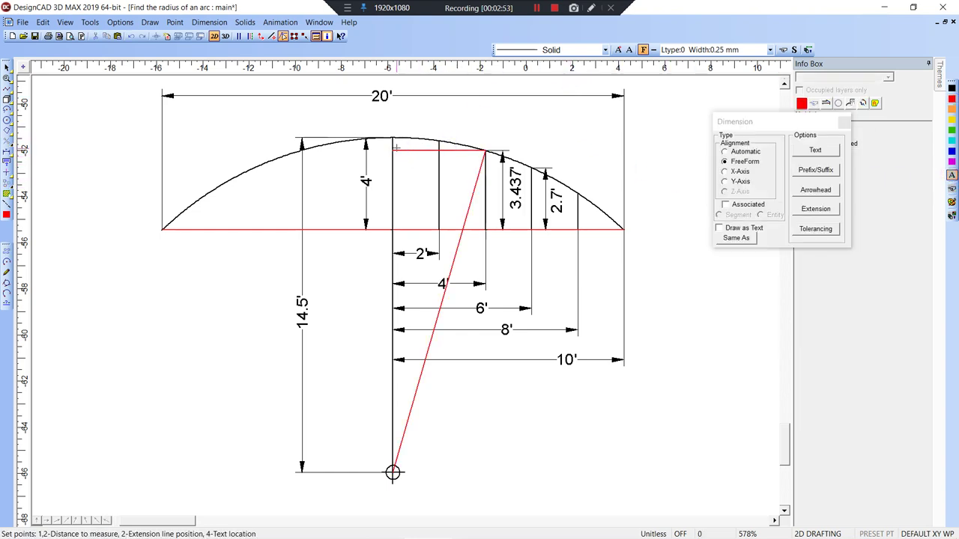
pyautogui.click(393, 150)
pyautogui.click(487, 149)
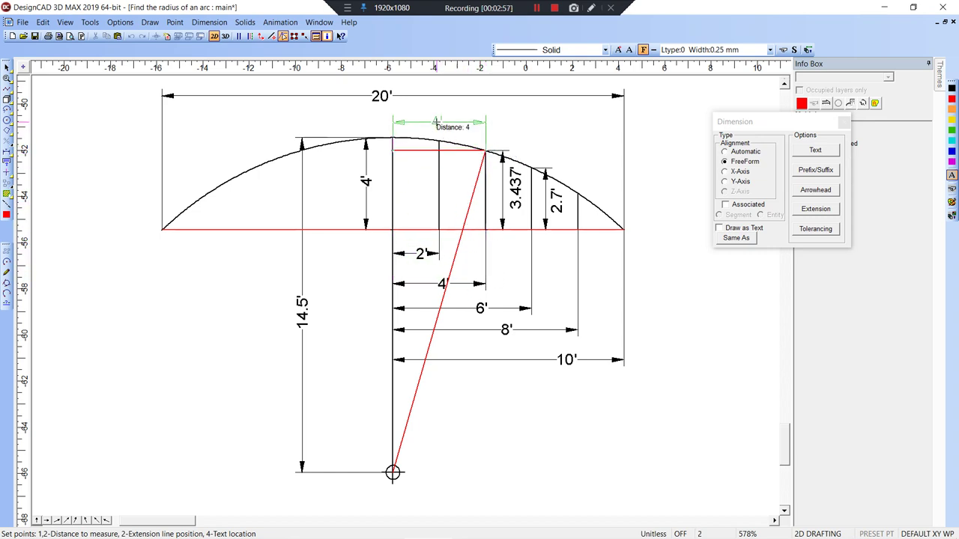
pyautogui.click(437, 117)
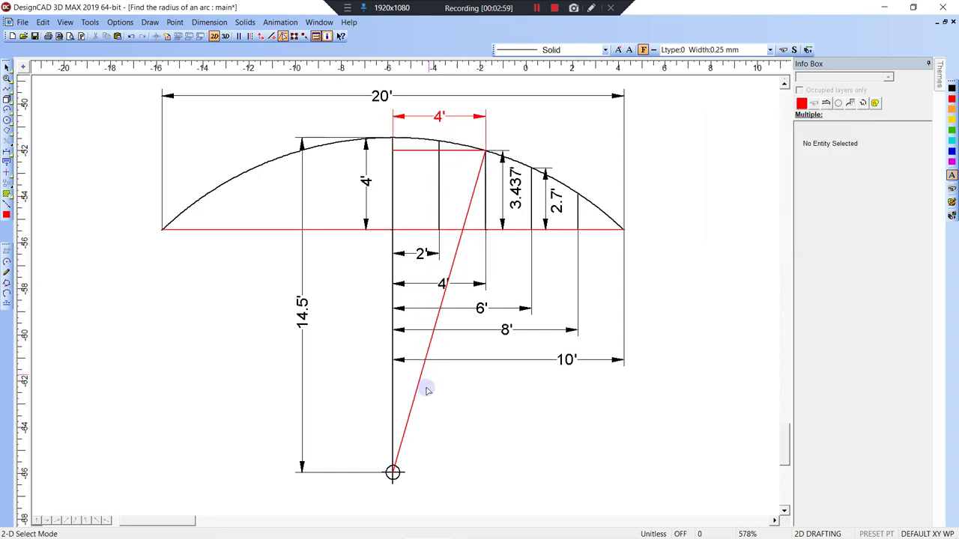
pyautogui.press('d')
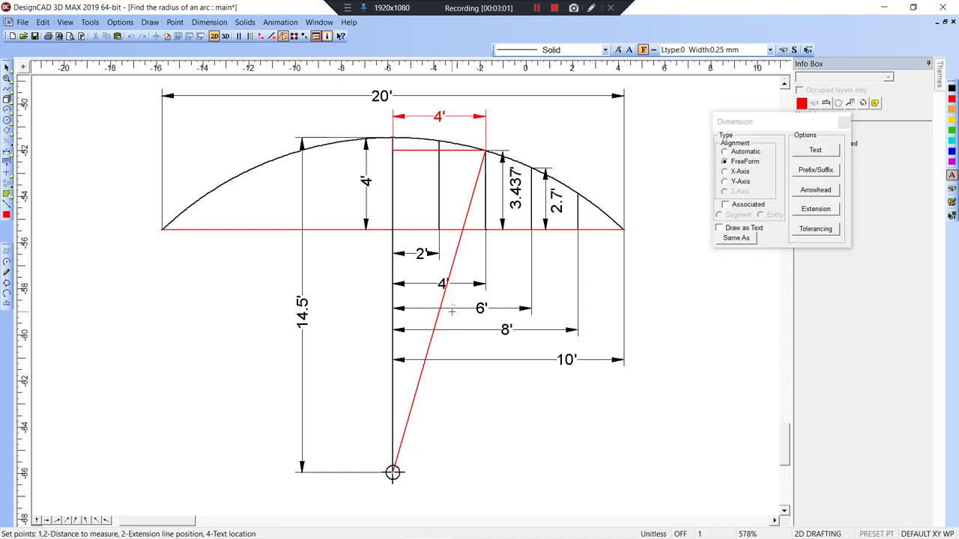
pyautogui.click(485, 150)
pyautogui.click(492, 330)
# Move the 6', 8' and 10' offset dimensions together to the empty area below and beside the arc
pyautogui.moveTo(550, 290); pyautogui.dragTo(510, 375)
pyautogui.press('m')
pyautogui.click(530, 331)
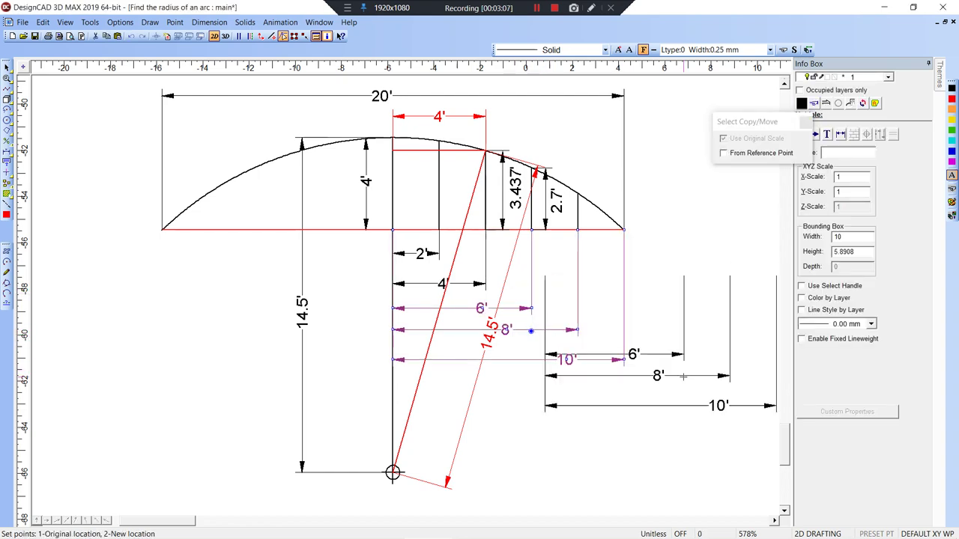
pyautogui.click(714, 466)
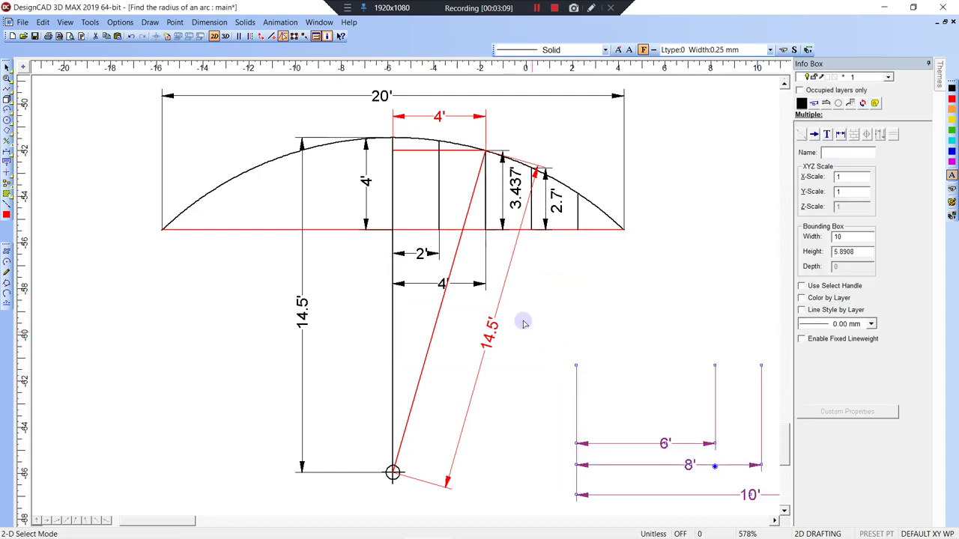
# Delete the black 2' and 4' offset dimensions below the chord
pyautogui.click(438, 253)
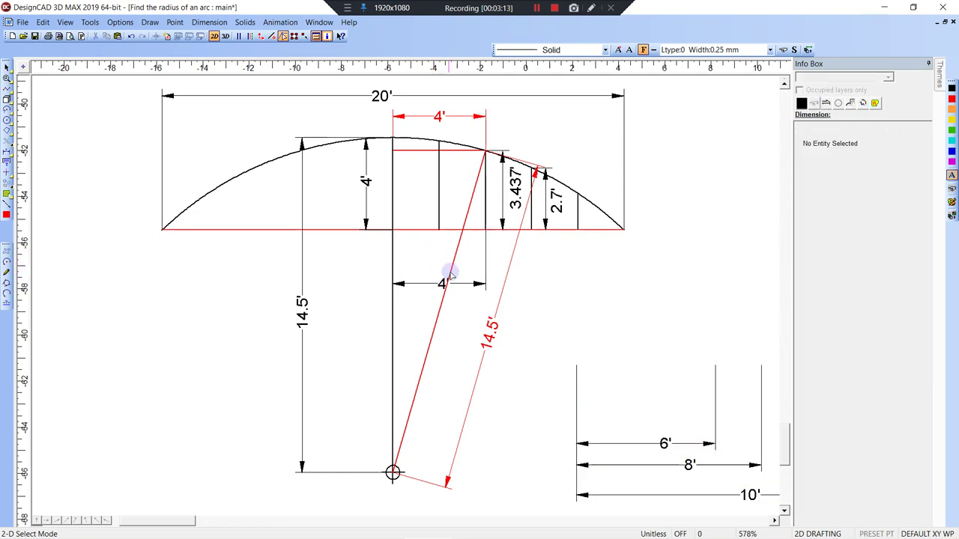
pyautogui.click(442, 285)
pyautogui.press('Delete')
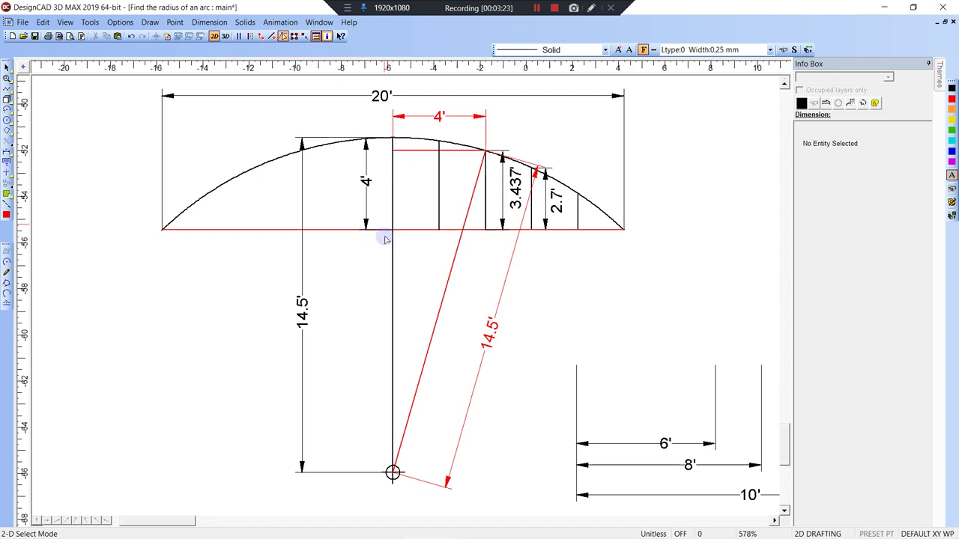
# Dimension the vertical distance from the arc centre up to the red horizontal line, just beside the centreline
pyautogui.press('d')
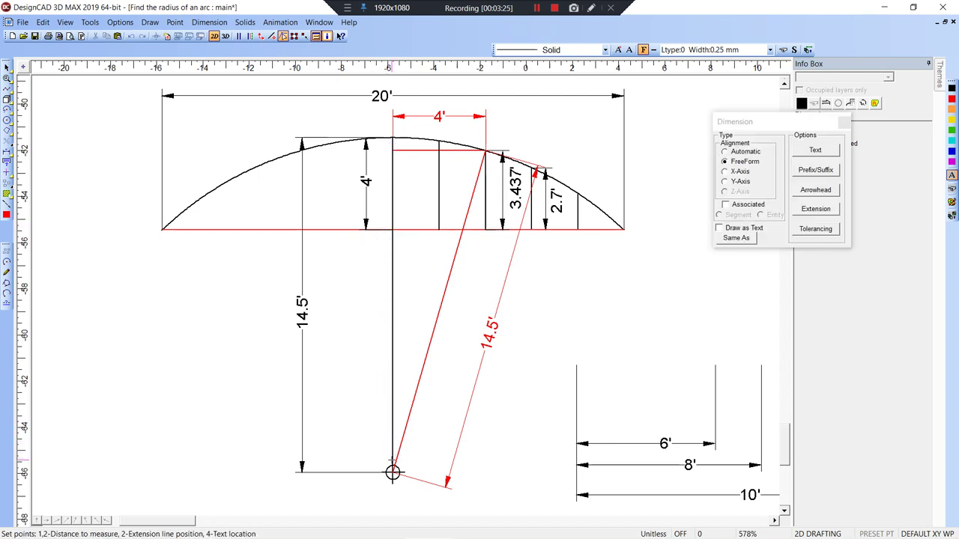
pyautogui.click(393, 151)
pyautogui.click(381, 313)
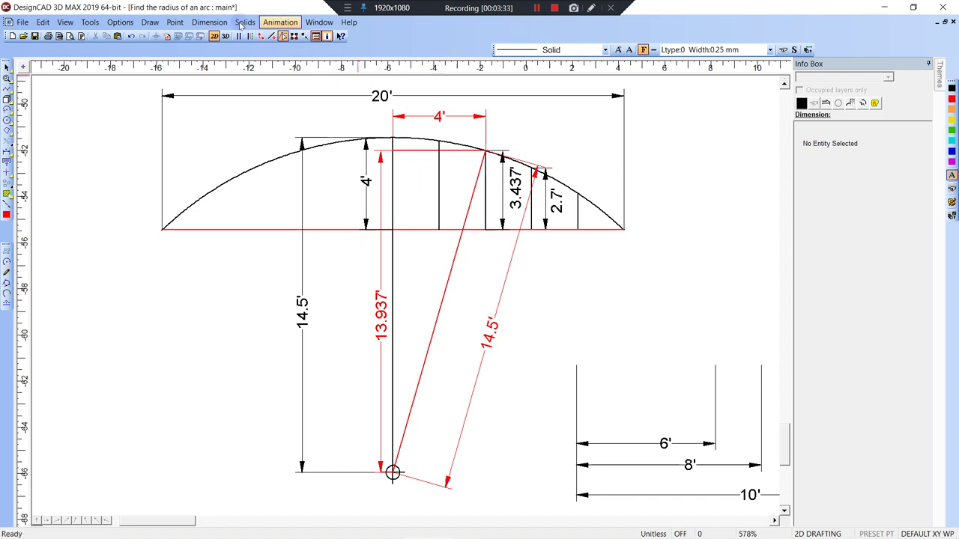
# Enter the expression SQRT(14.5^2-4^2) in the calculator
pyautogui.click(90, 22)
pyautogui.click(105, 35)
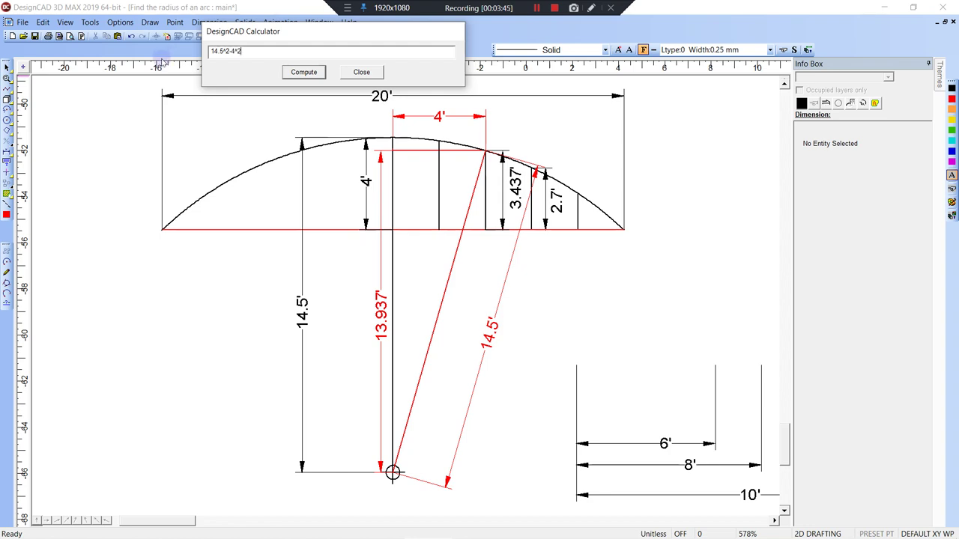
pyautogui.click(210, 51)
pyautogui.write('SQRT(')
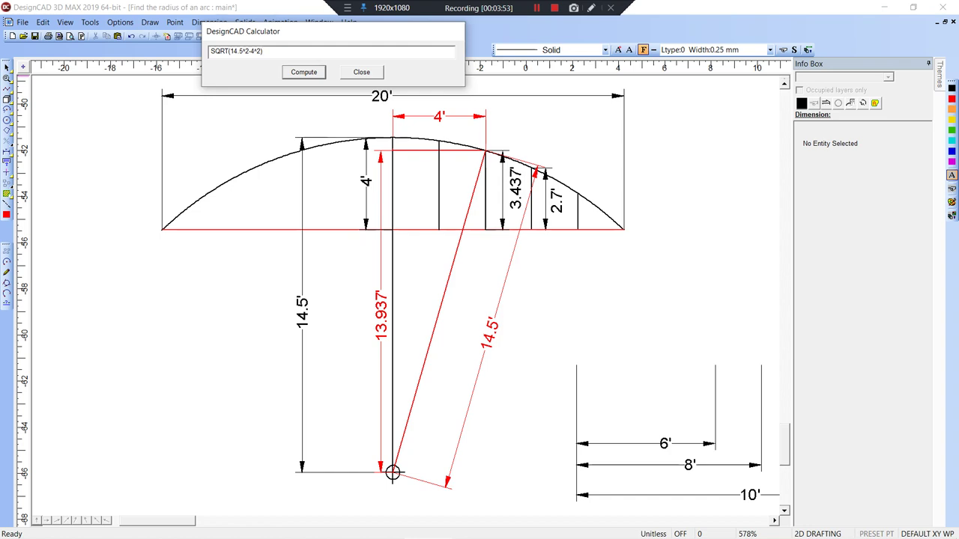
# Copy the calculator expression SQRT(14.5^2-4^2) and paste it as text in the empty area below the arc, beside the 14.5' vertical dimension
pyautogui.moveTo(271, 53); pyautogui.dragTo(177, 60)
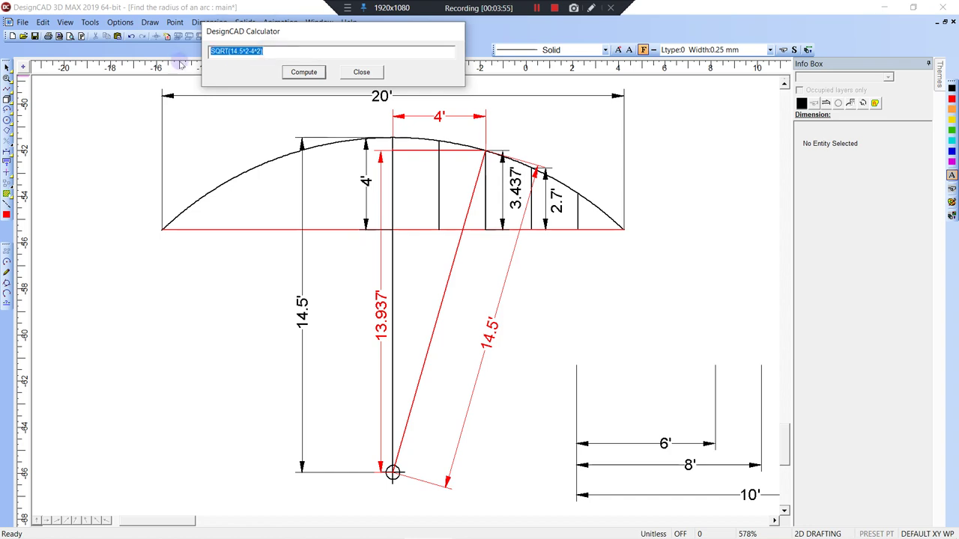
pyautogui.hotkey('ctrl', 'c')
pyautogui.click(135, 336)
pyautogui.hotkey('ctrl', 'v')
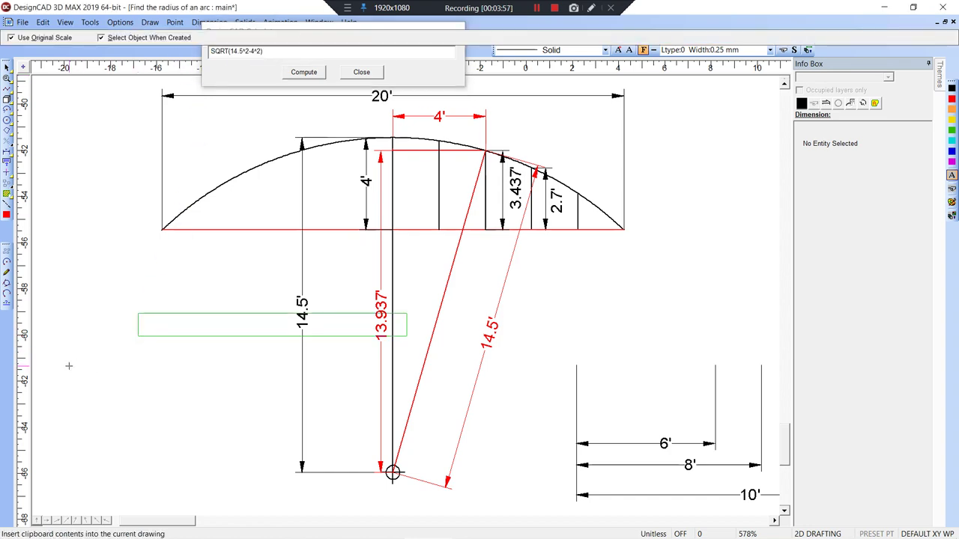
pyautogui.click(68, 366)
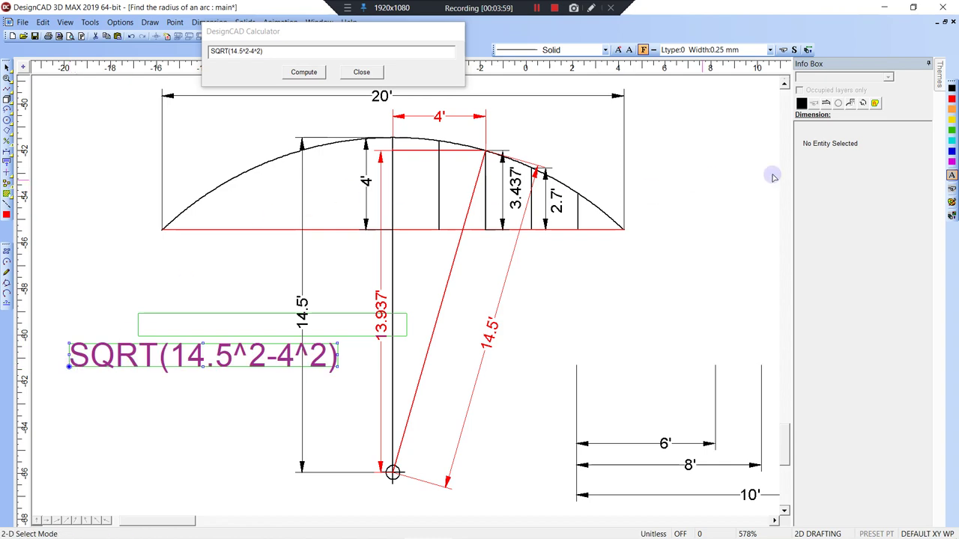
# Set the height of the pasted SQRT(14.5^2-4^2) text to 0.35
pyautogui.click(568, 245)
pyautogui.click(199, 365)
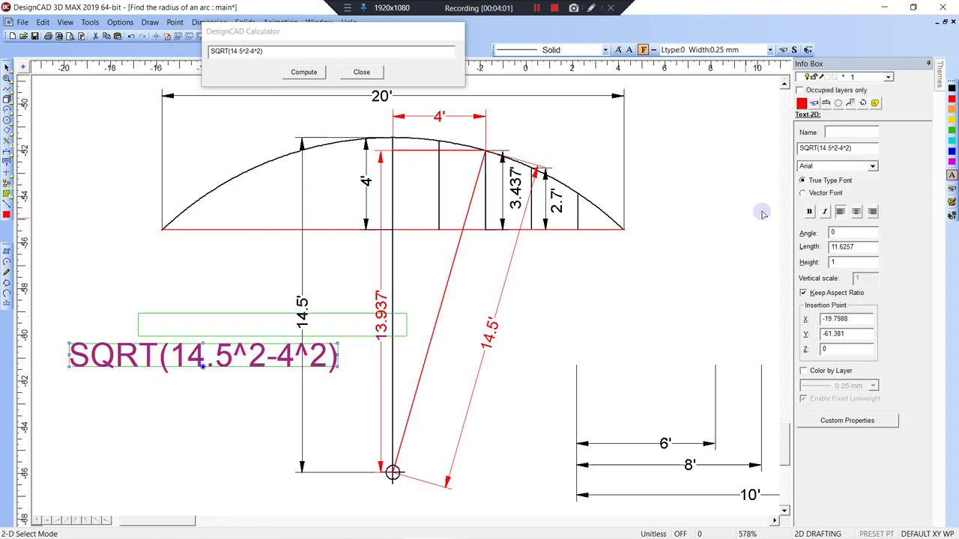
pyautogui.doubleClick(845, 261)
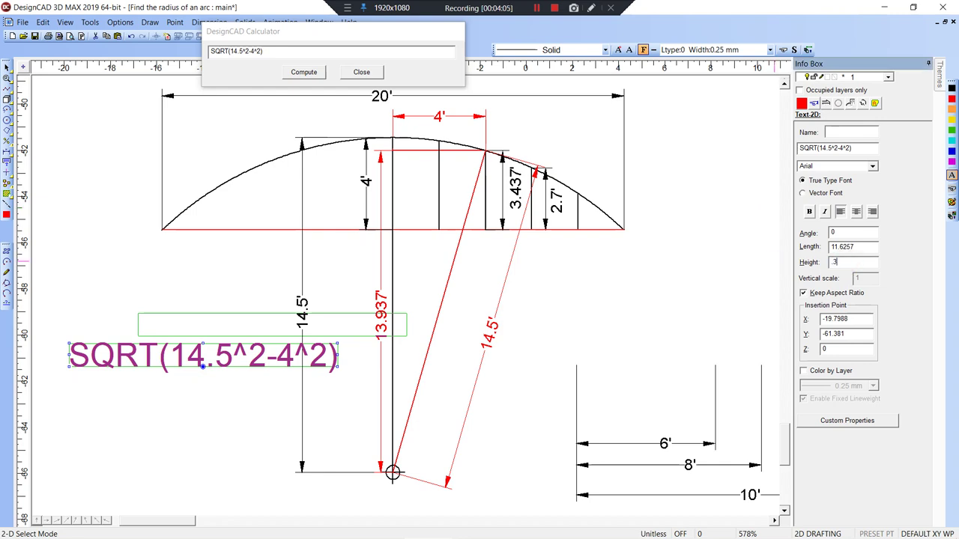
pyautogui.press('Return')
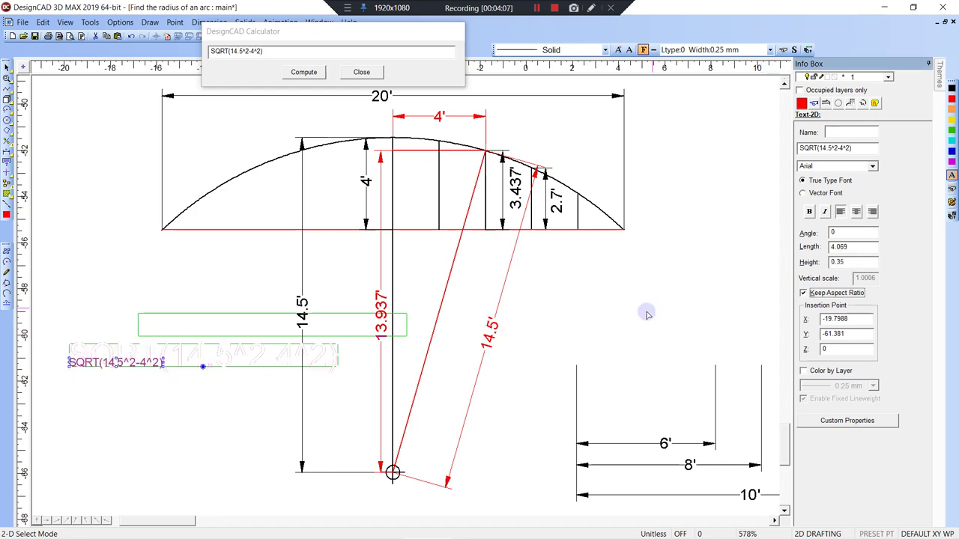
# Set the SQRT(14.5^2-4^2) text height to 0.5 and move the text up beside the vertical 14.5' dimension
pyautogui.click(861, 261)
pyautogui.press('BackSpace')
pyautogui.press('BackSpace')
pyautogui.press('BackSpace')
pyautogui.press('BackSpace')
pyautogui.write('0.5')
pyautogui.press('Return')
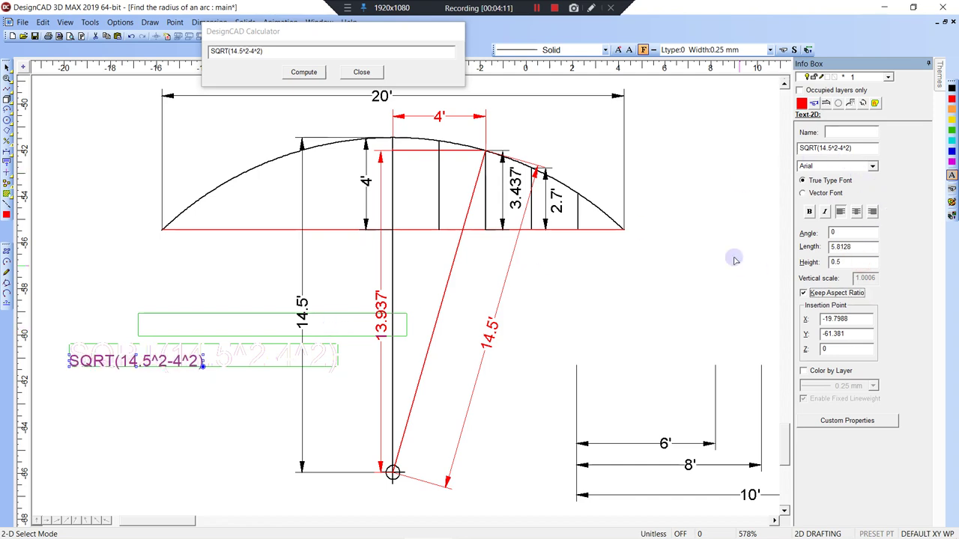
pyautogui.click(159, 268)
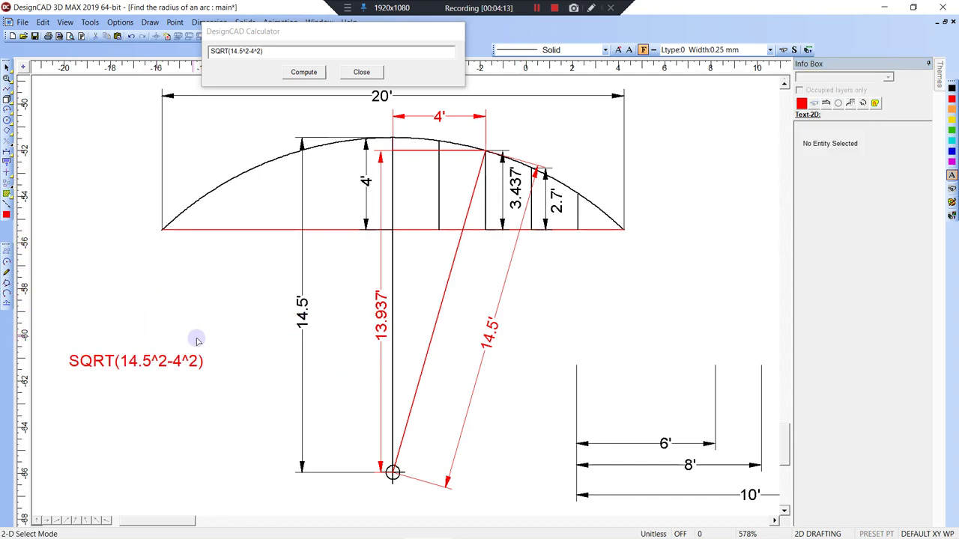
pyautogui.moveTo(202, 358); pyautogui.dragTo(271, 302)
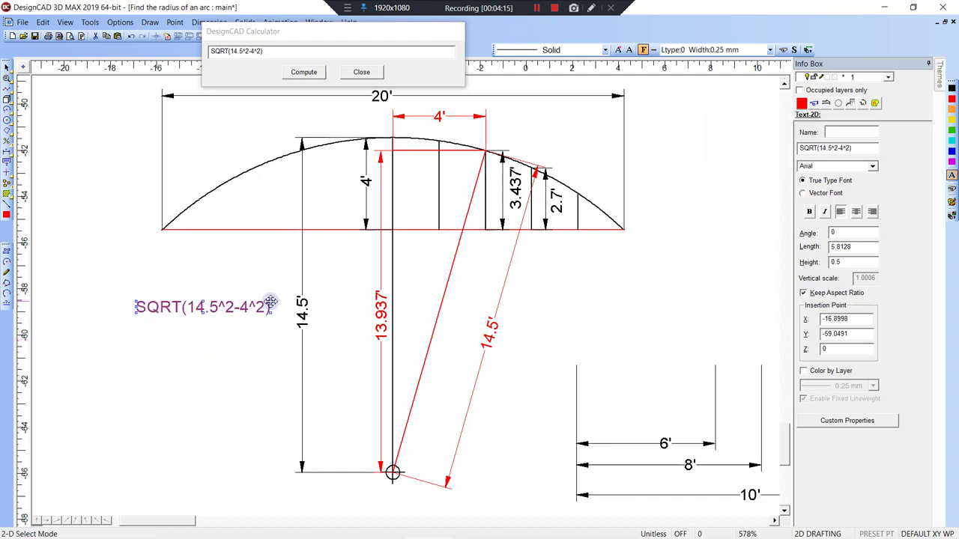
# Compute SQRT(14.5^2-4^2) in the calculator and subtract the result from 14.5
pyautogui.click(303, 72)
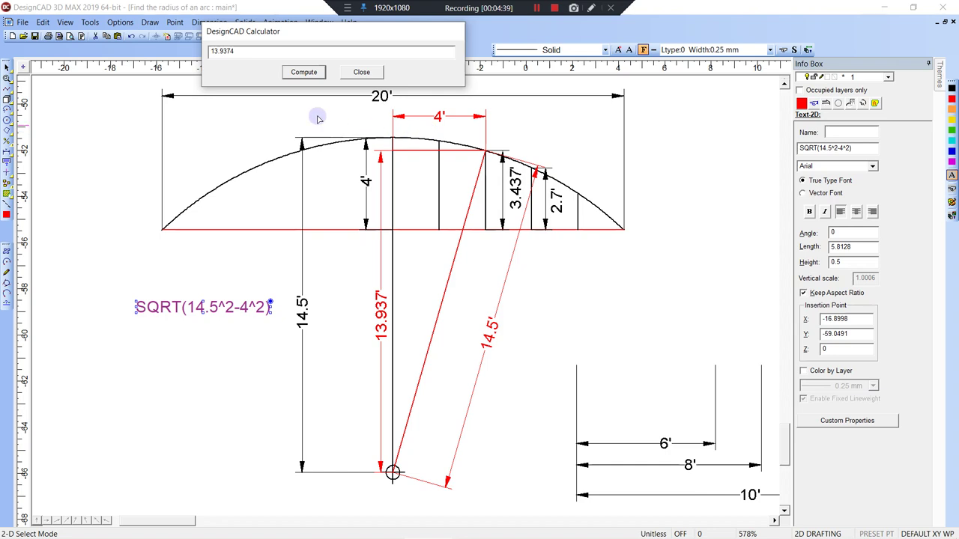
pyautogui.click(210, 51)
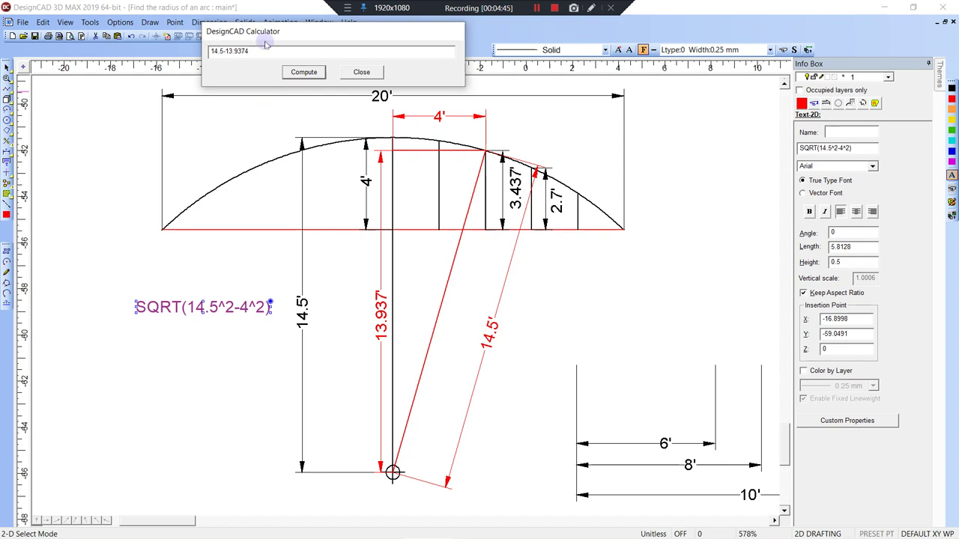
pyautogui.moveTo(266, 49); pyautogui.dragTo(188, 49)
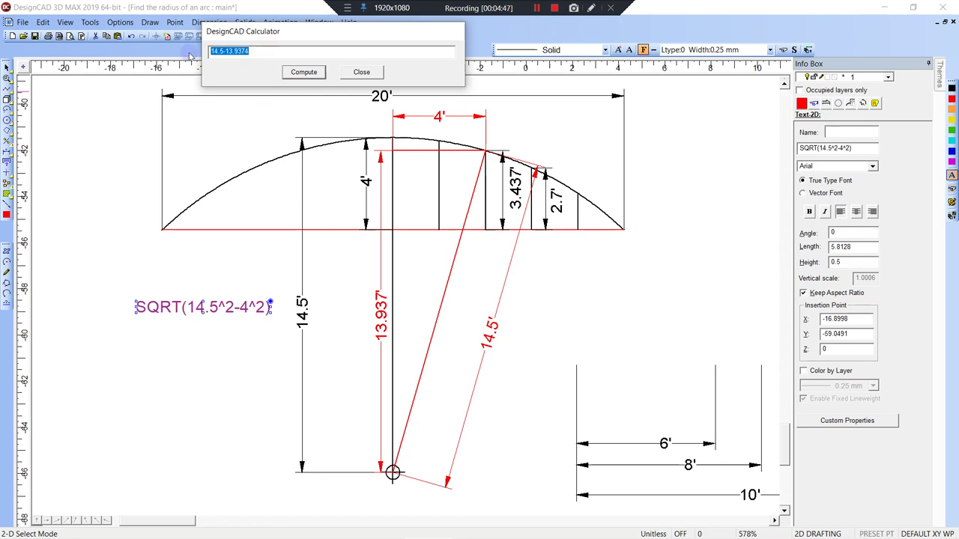
pyautogui.click(304, 72)
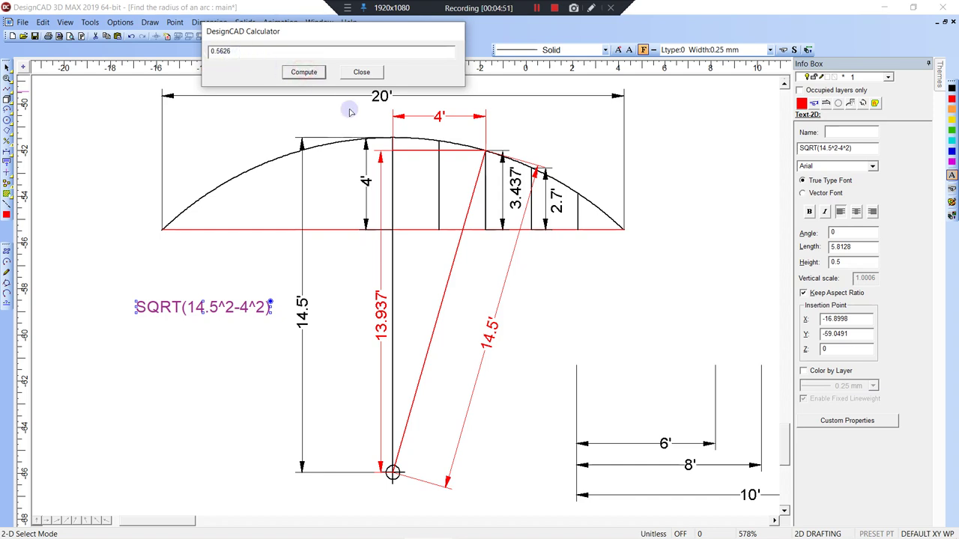
# Dimension the vertical distance between the red horizontal line and the top of the arc, placed above the arc's left half
pyautogui.click(379, 143)
pyautogui.click(383, 157)
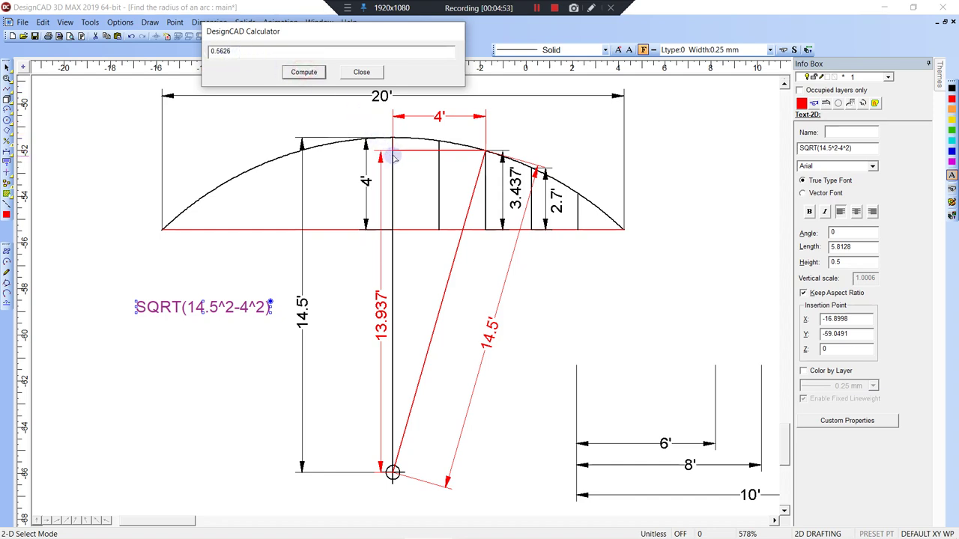
pyautogui.doubleClick(334, 97)
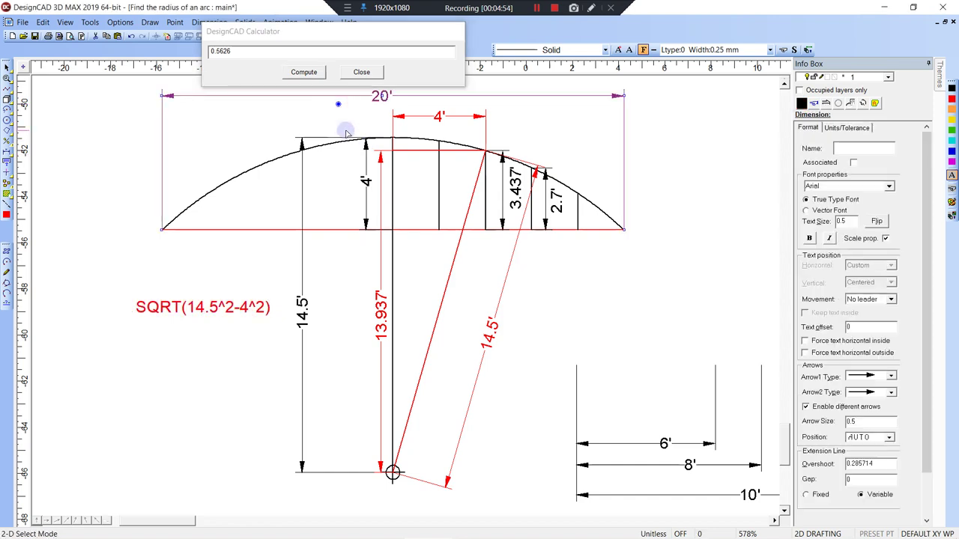
pyautogui.click(380, 153)
pyautogui.click(393, 139)
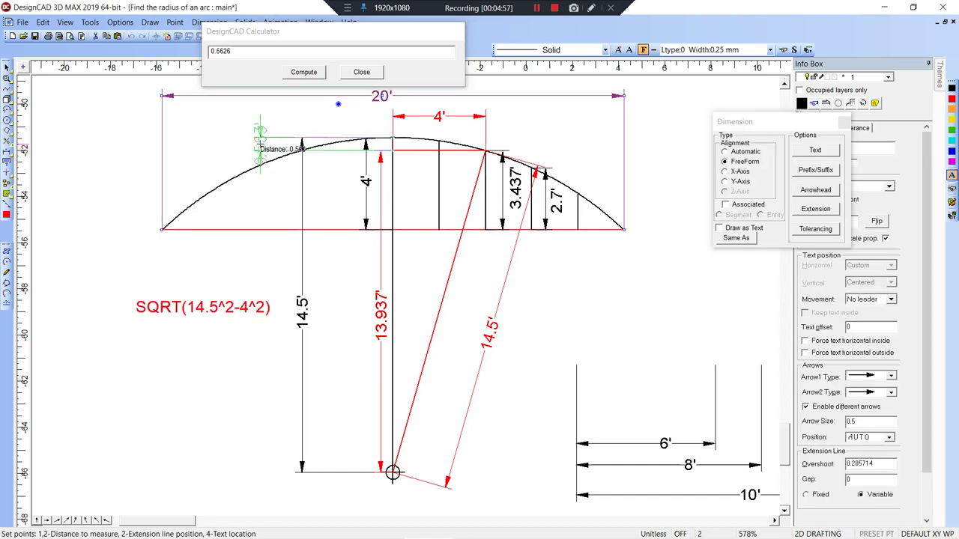
pyautogui.click(259, 146)
pyautogui.click(261, 154)
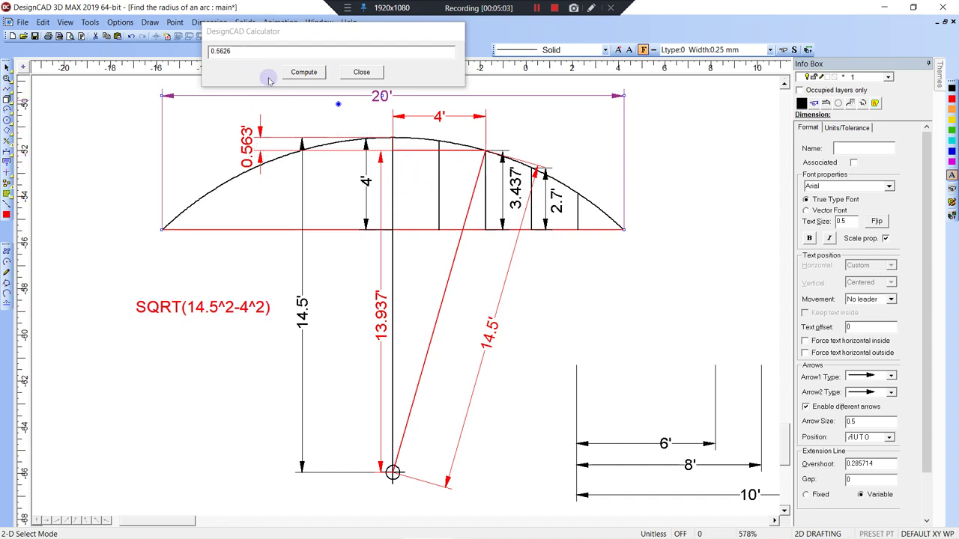
# Calculate 4-0.5626 in the calculator
pyautogui.click(211, 51)
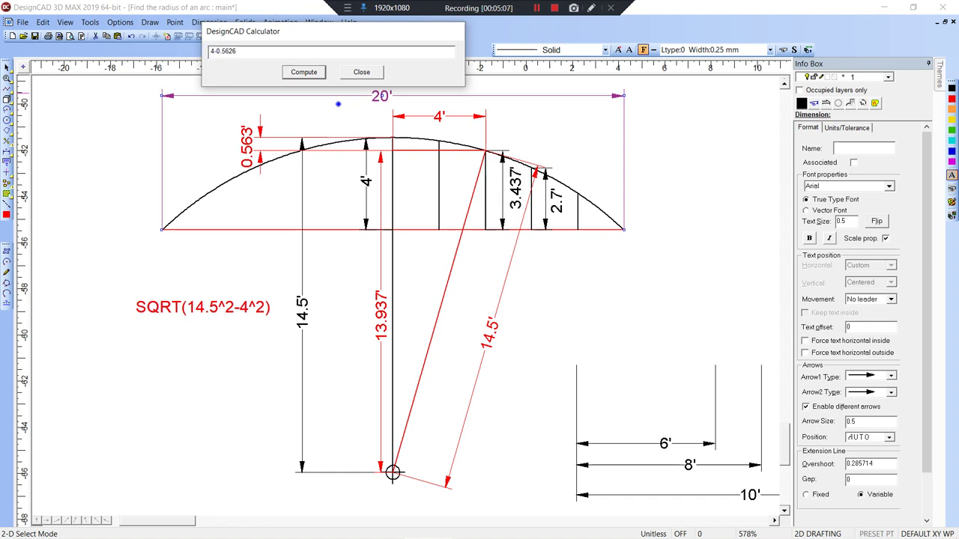
pyautogui.write('4')
pyautogui.click(306, 72)
# Dimension the horizontal distance from the centreline to the outermost right vertical offset line, placed just below the chord
pyautogui.click(425, 261)
pyautogui.press('d')
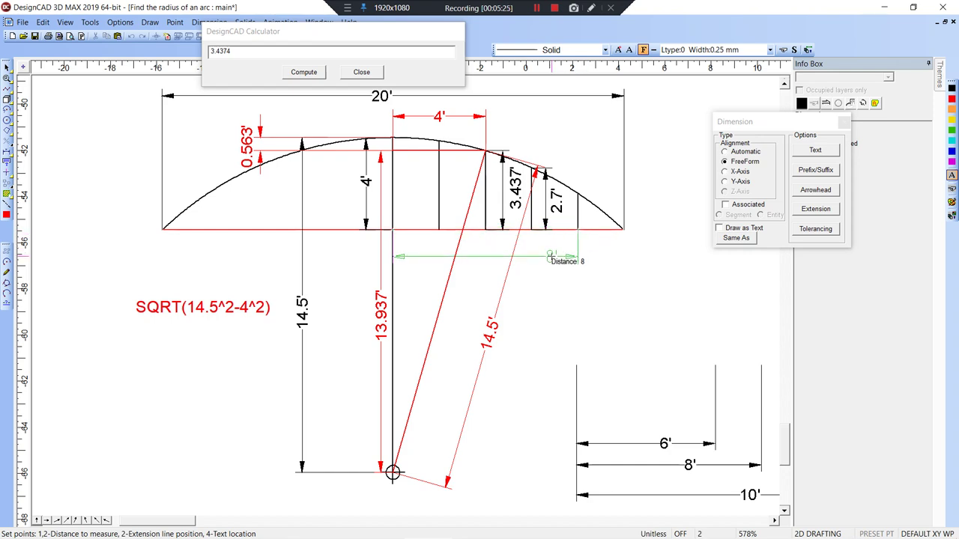
pyautogui.press('Escape')
# Compute SQRT(14.5^2-8^2) in the calculator
pyautogui.moveTo(256, 50); pyautogui.dragTo(170, 46)
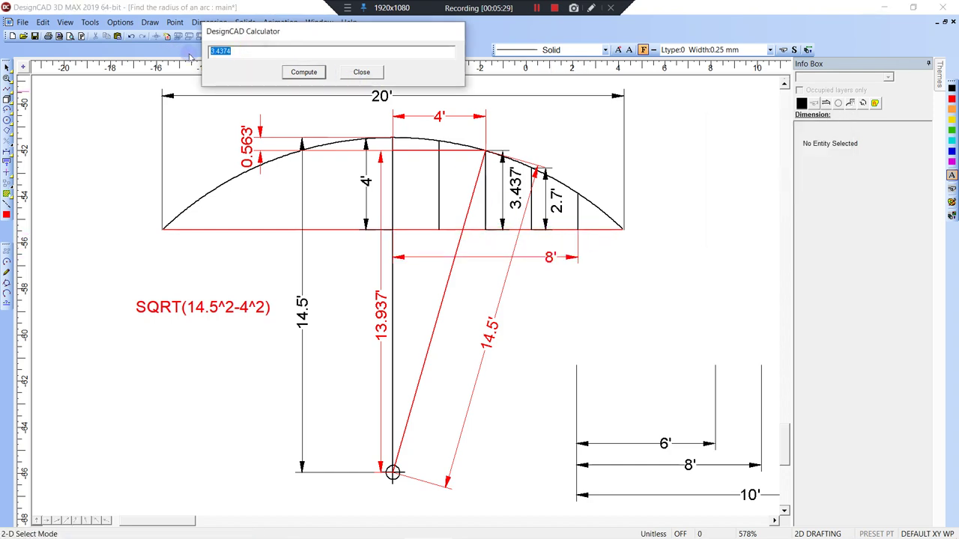
pyautogui.write('SQRT(14.5')
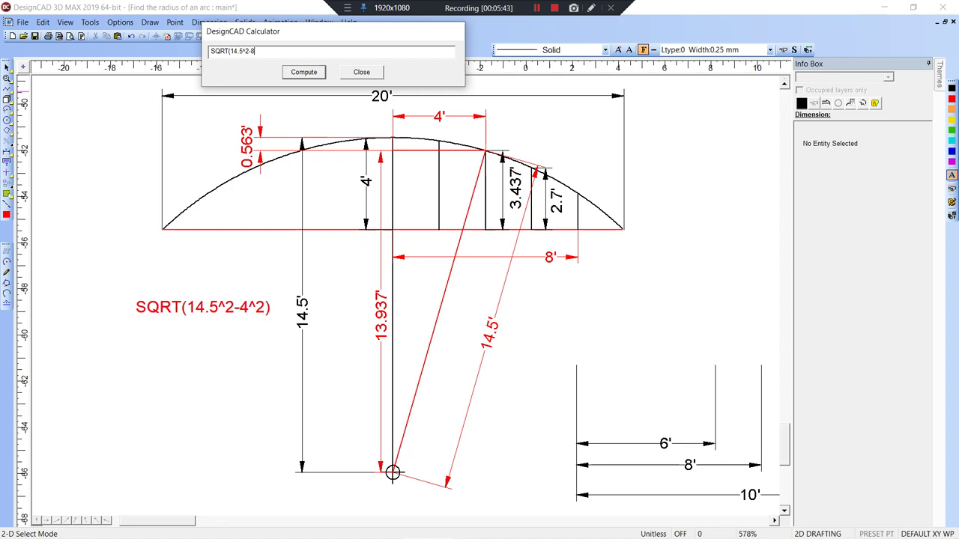
pyautogui.write('^2')
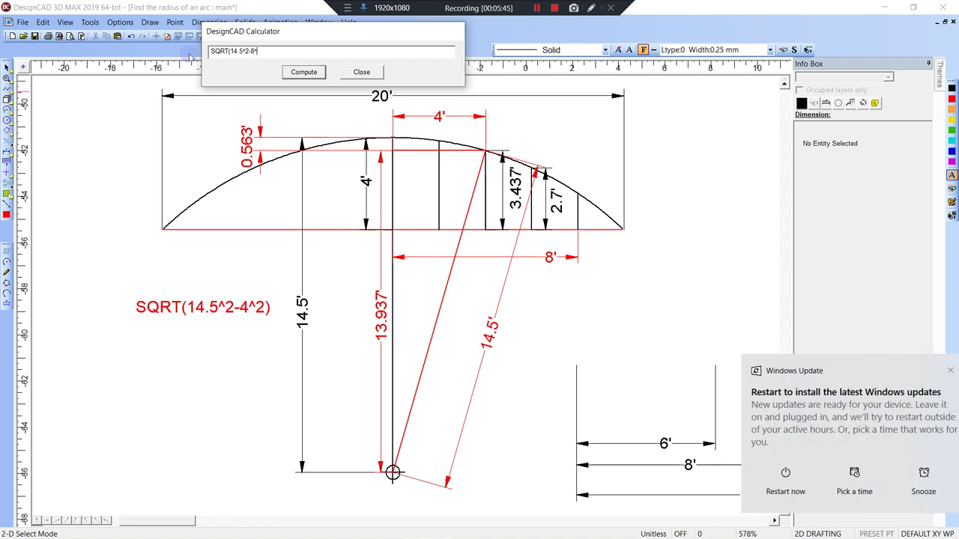
pyautogui.click(243, 51)
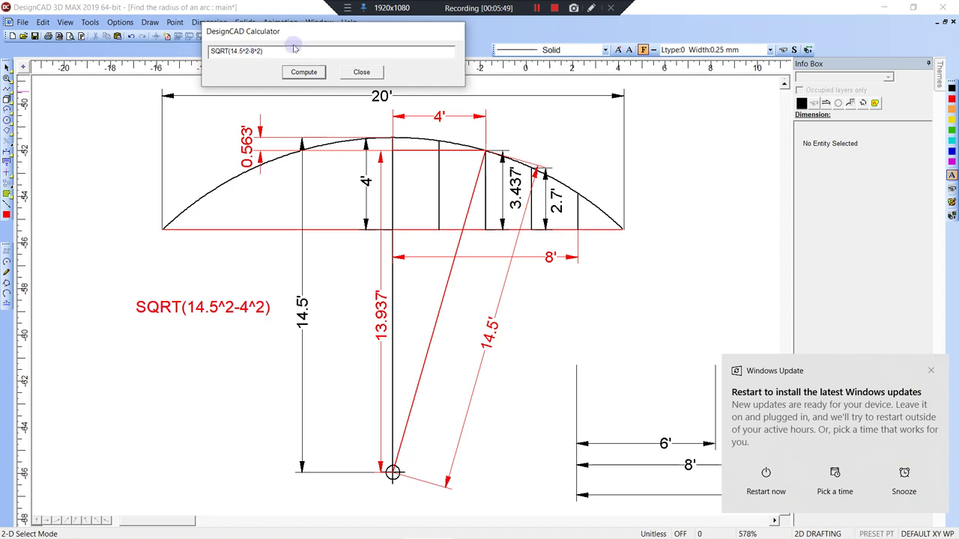
pyautogui.moveTo(285, 50); pyautogui.dragTo(210, 51)
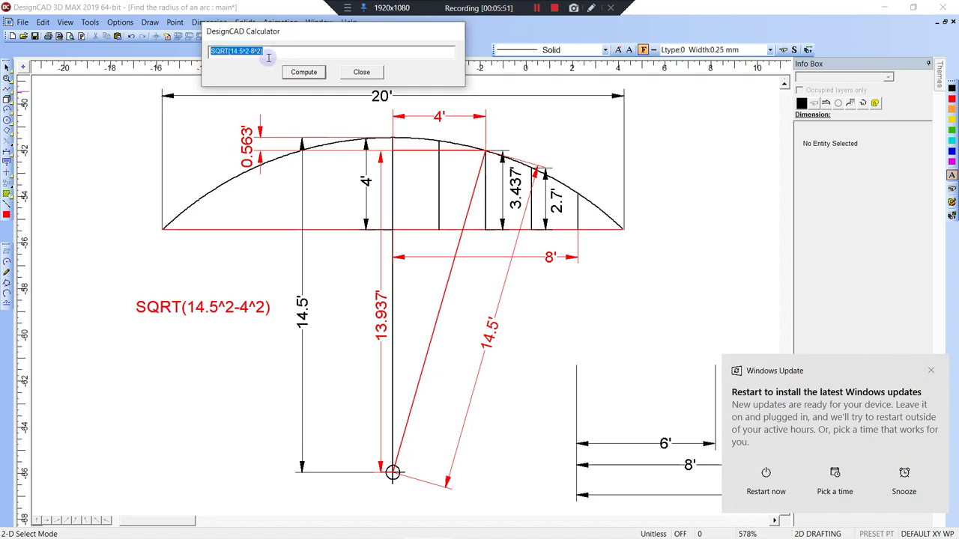
pyautogui.click(294, 72)
pyautogui.click(253, 53)
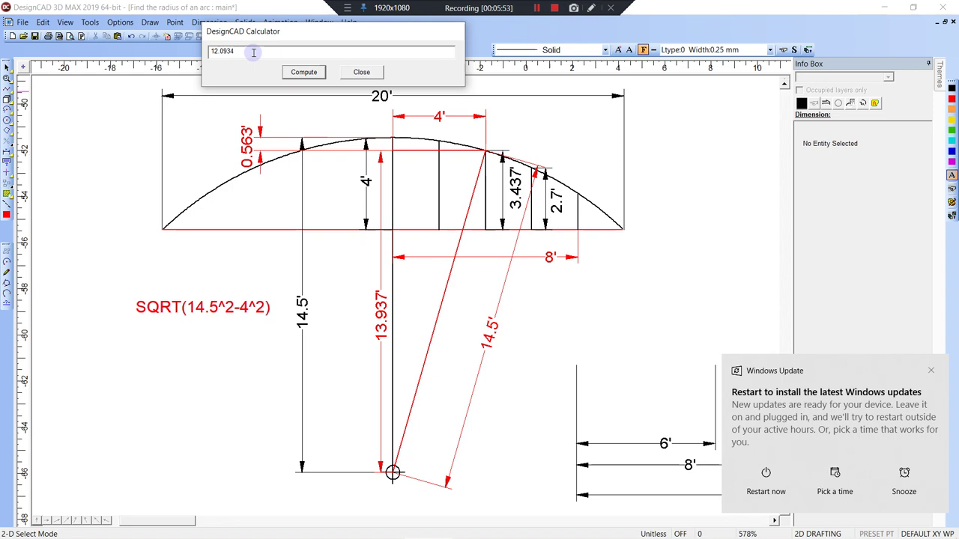
# Dimension the Y-axis distance from the arc centre to the top of the 8' offset line, placed to the right of that line
pyautogui.write('@')
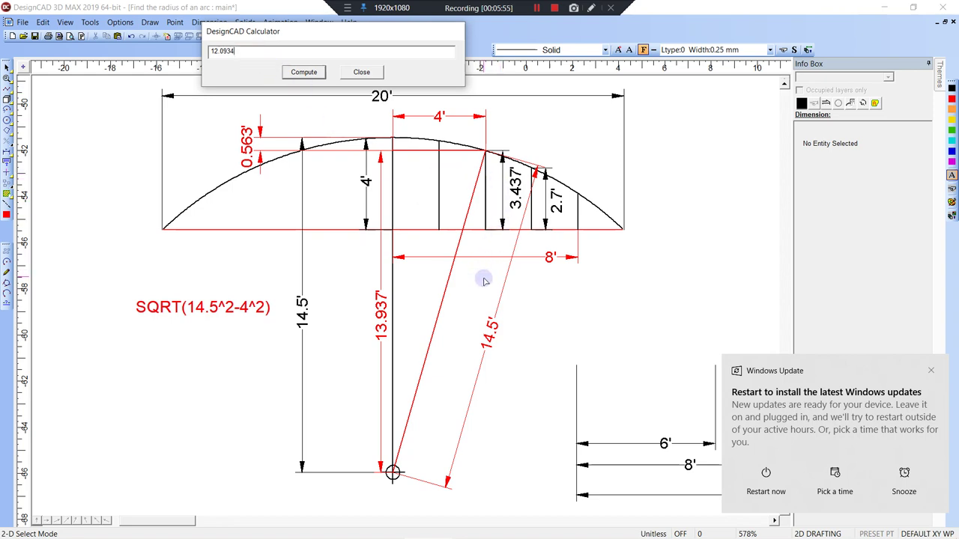
pyautogui.click(424, 439)
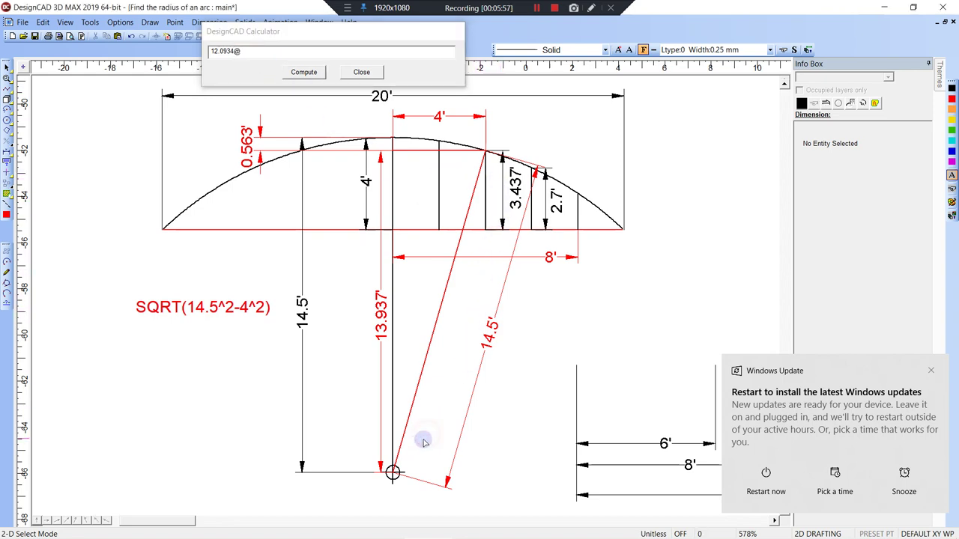
pyautogui.press('d')
pyautogui.click(393, 472)
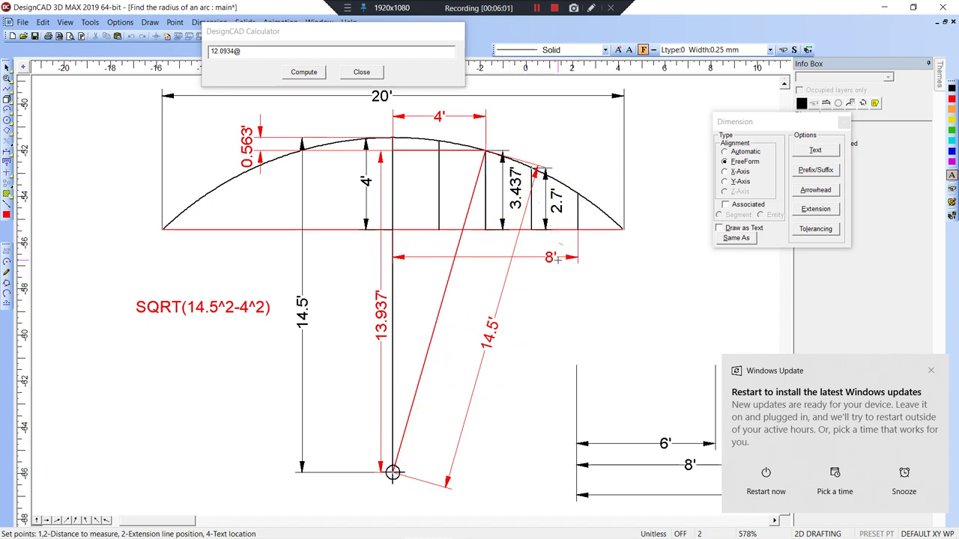
pyautogui.click(725, 181)
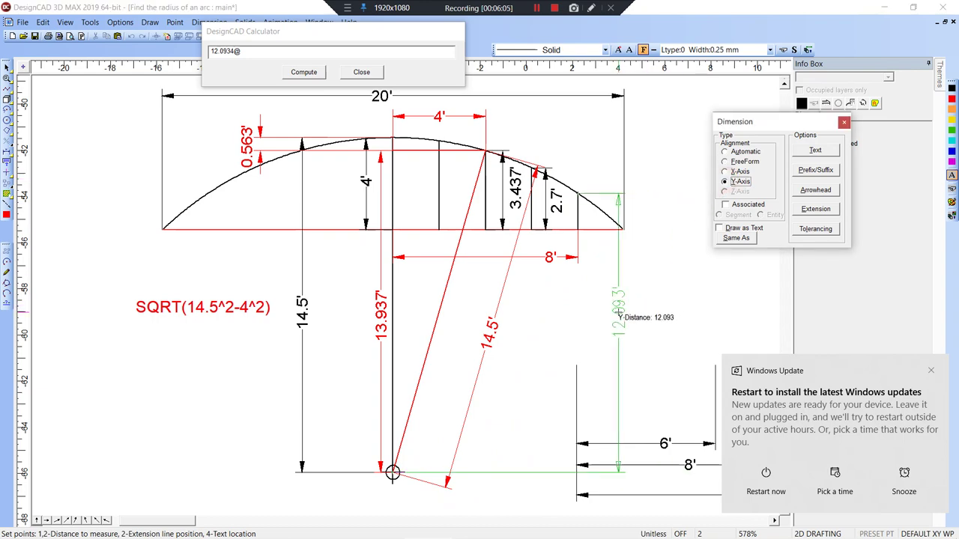
pyautogui.click(613, 322)
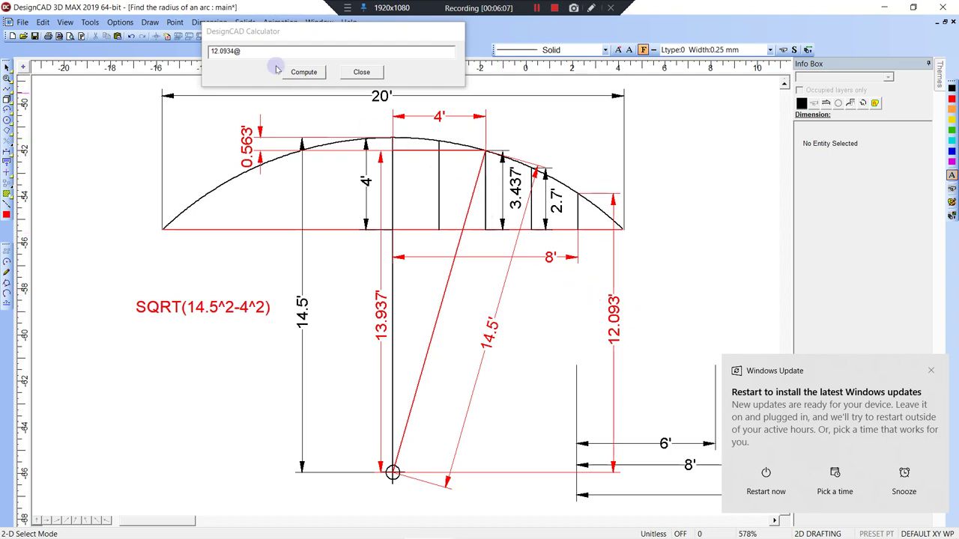
# Remove the stray @ from the calculator entry and calculate 14.5-12.0934
pyautogui.click(247, 49)
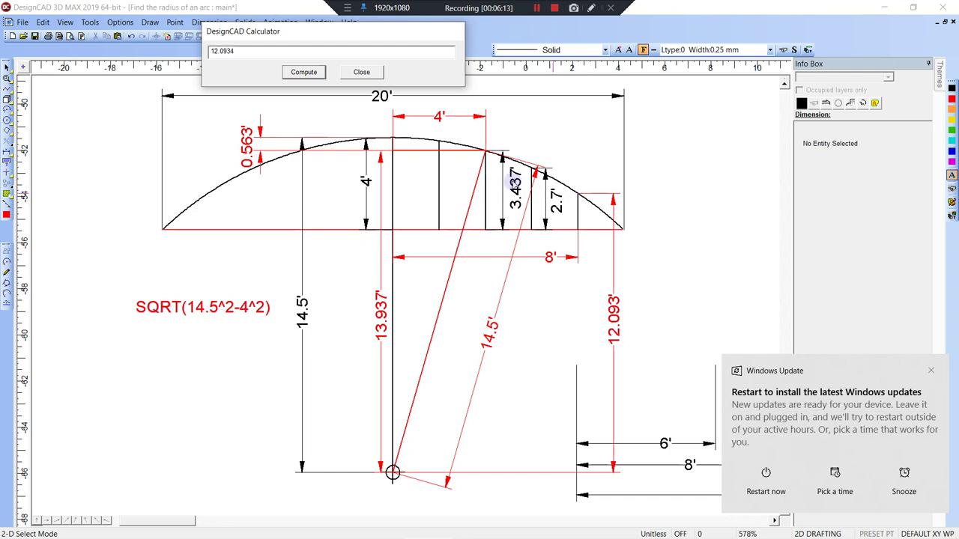
pyautogui.click(212, 51)
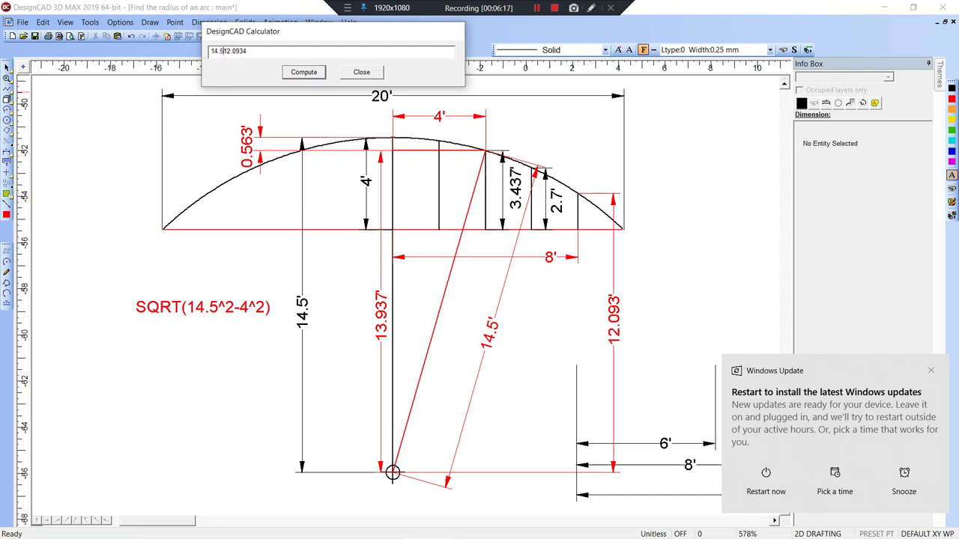
pyautogui.write('14.5-')
pyautogui.click(297, 74)
# Dimension the vertical distance from the top of the 8' offset line up to the arc's crown, placed right of the arc
pyautogui.click(534, 143)
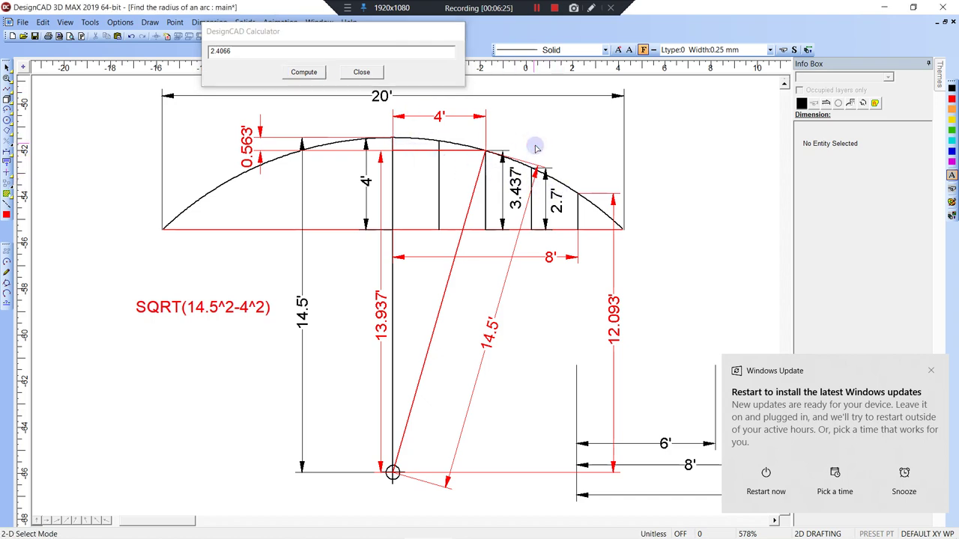
pyautogui.press('d')
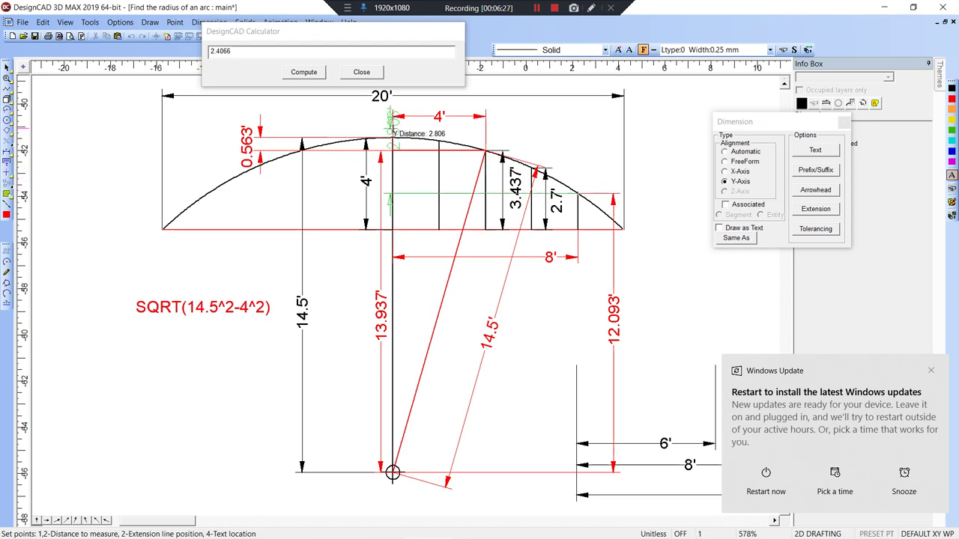
pyautogui.click(392, 137)
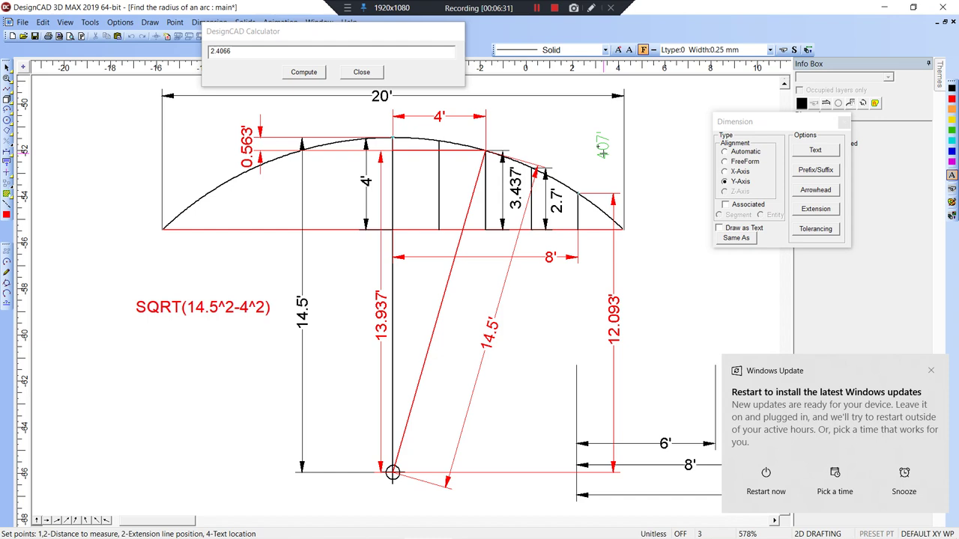
pyautogui.click(610, 148)
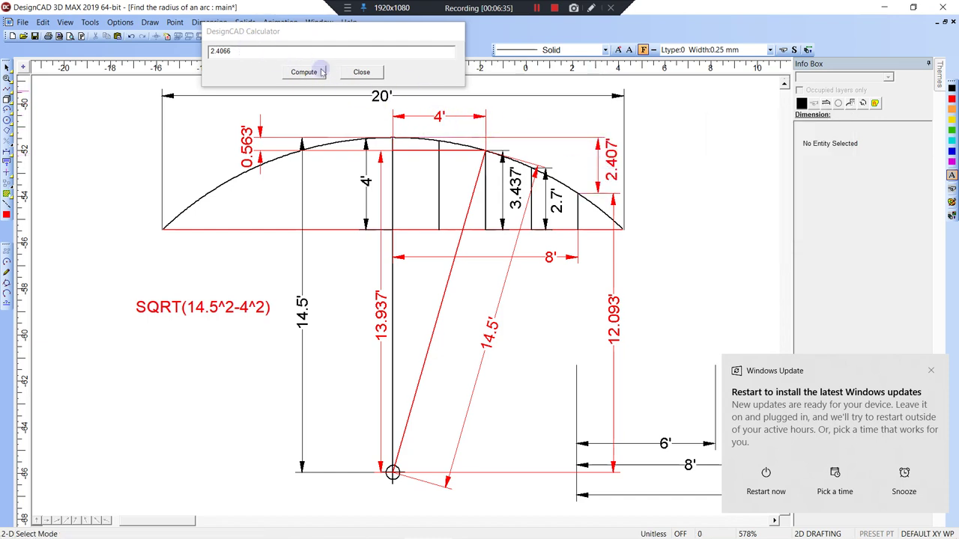
# Subtract 2.4066 from 4 in the calculator and dimension the height of the 8' offset line to the right of the arc
pyautogui.click(211, 51)
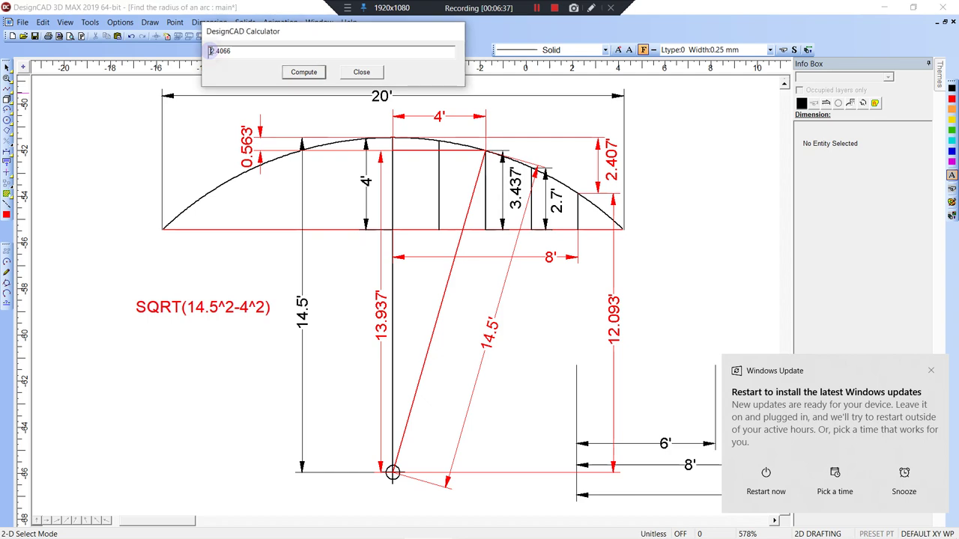
pyautogui.click(290, 72)
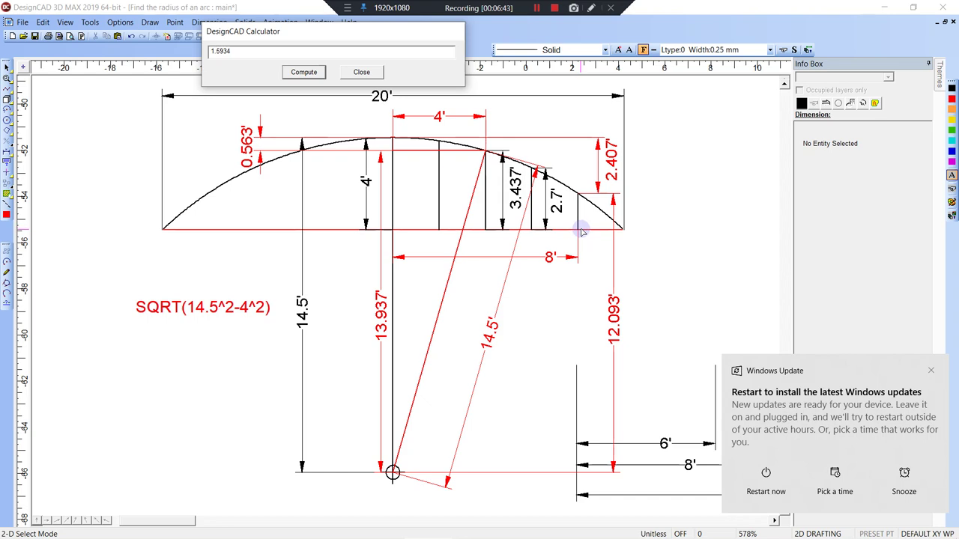
pyautogui.click(659, 203)
pyautogui.hotkey('shift', 'd')
pyautogui.click(578, 229)
pyautogui.click(578, 194)
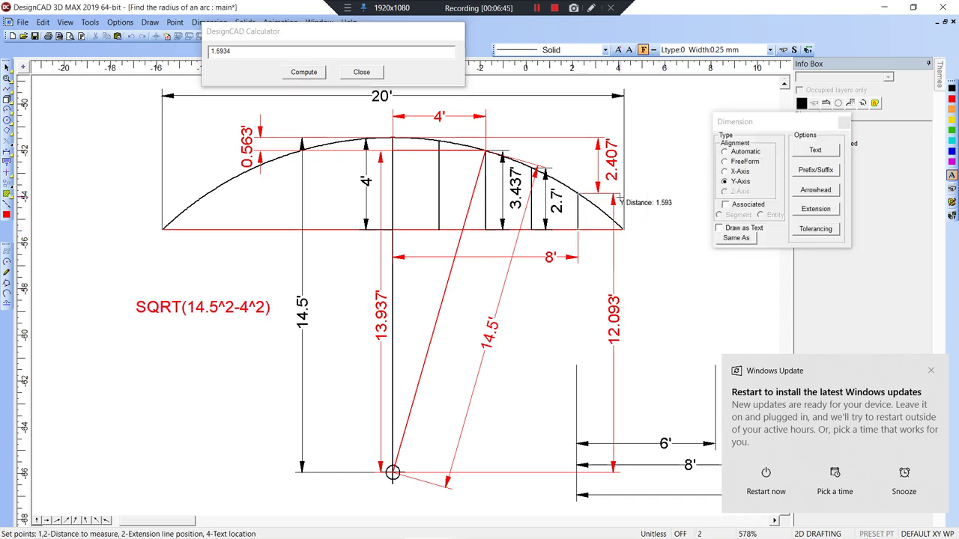
pyautogui.click(649, 201)
pyautogui.click(665, 221)
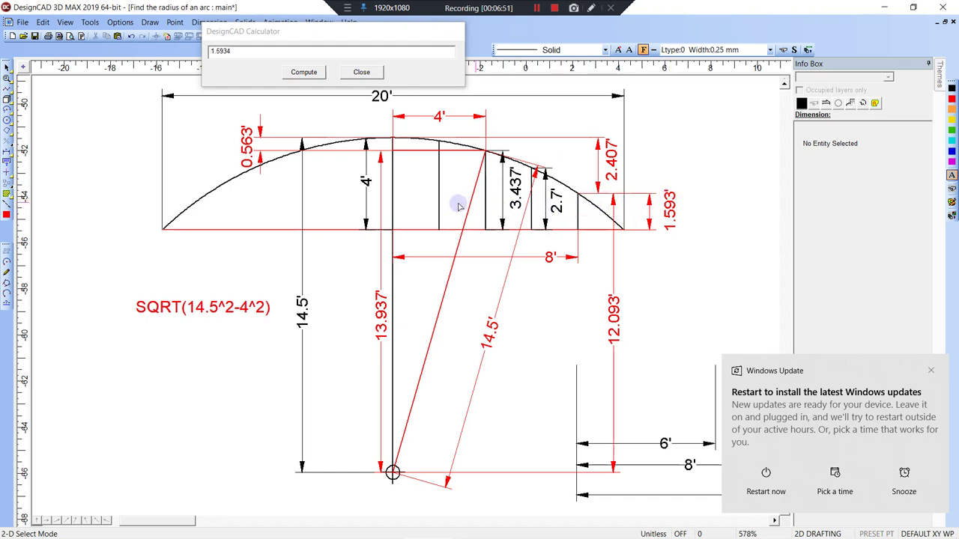
pyautogui.scroll(-1, 442, 203)
pyautogui.scroll(-1, 407, 298)
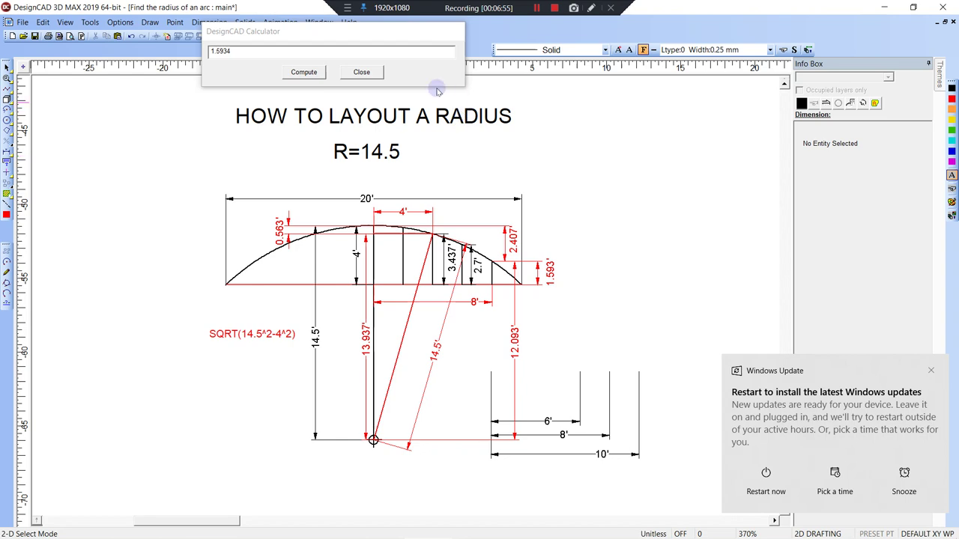
# Close the calculator
pyautogui.click(361, 72)
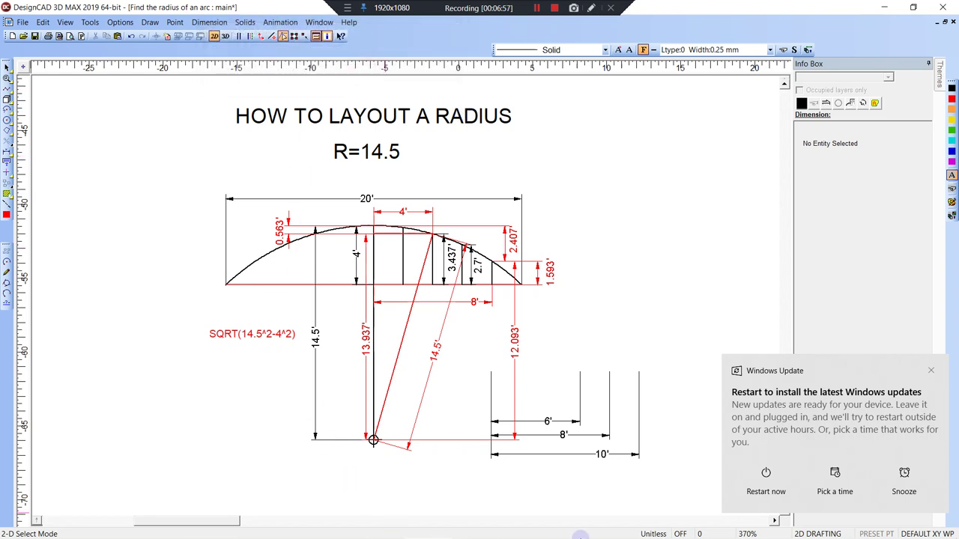
pyautogui.moveTo(670, 535)
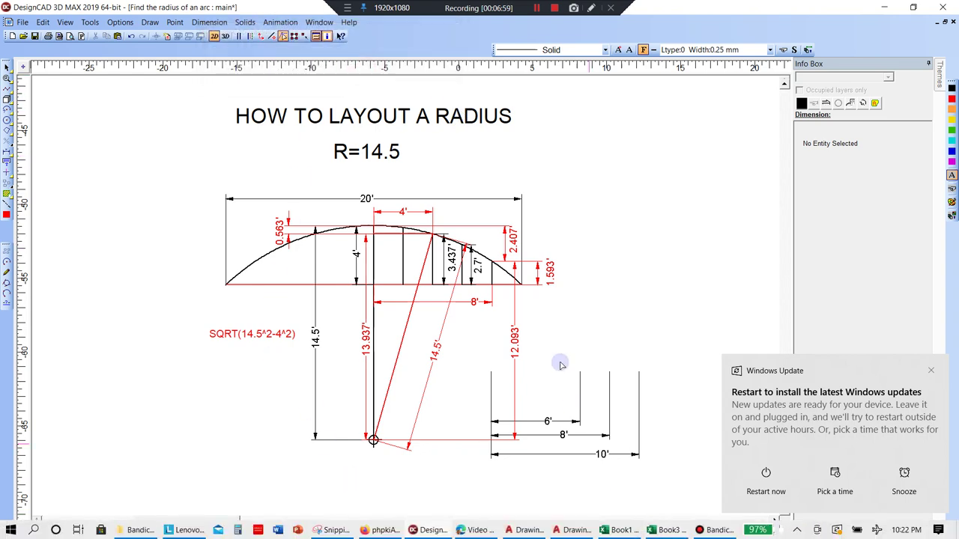
pyautogui.moveTo(561, 218); pyautogui.dragTo(492, 214, button='middle')
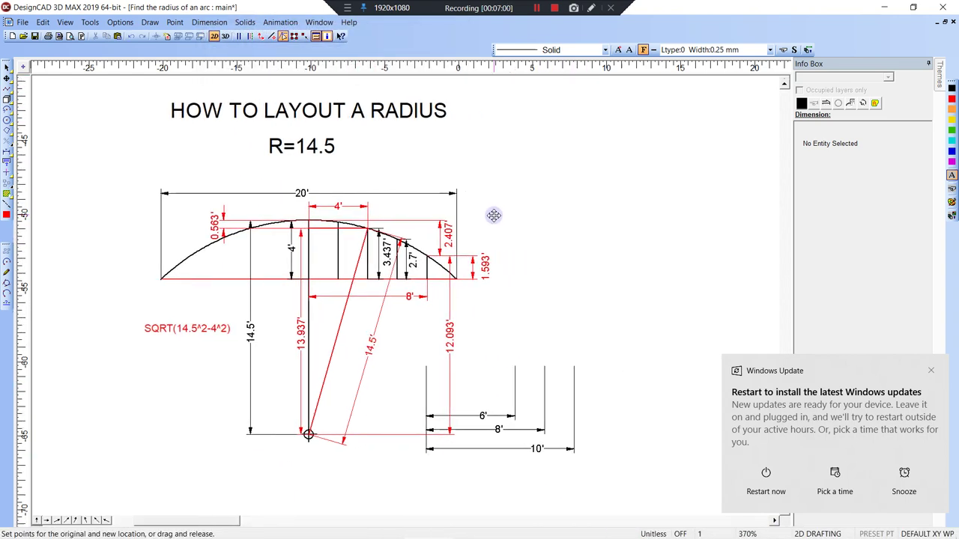
pyautogui.click(96, 81)
pyautogui.click(622, 489)
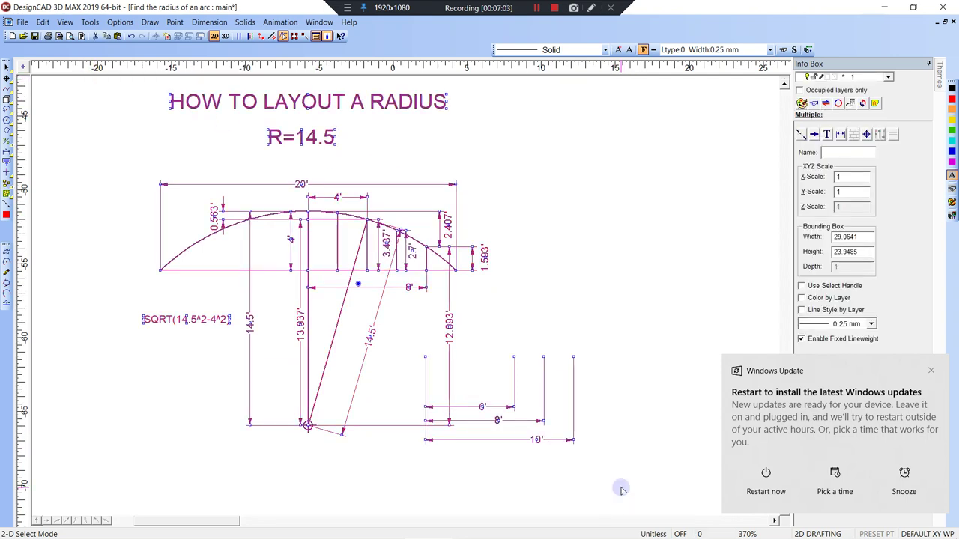
pyautogui.press('Escape')
# Copy the arc diagram with its dimensions and SQRT formula, leaving out the titles and the separate 6', 8' and 10' dimensioned lines
pyautogui.click(122, 170)
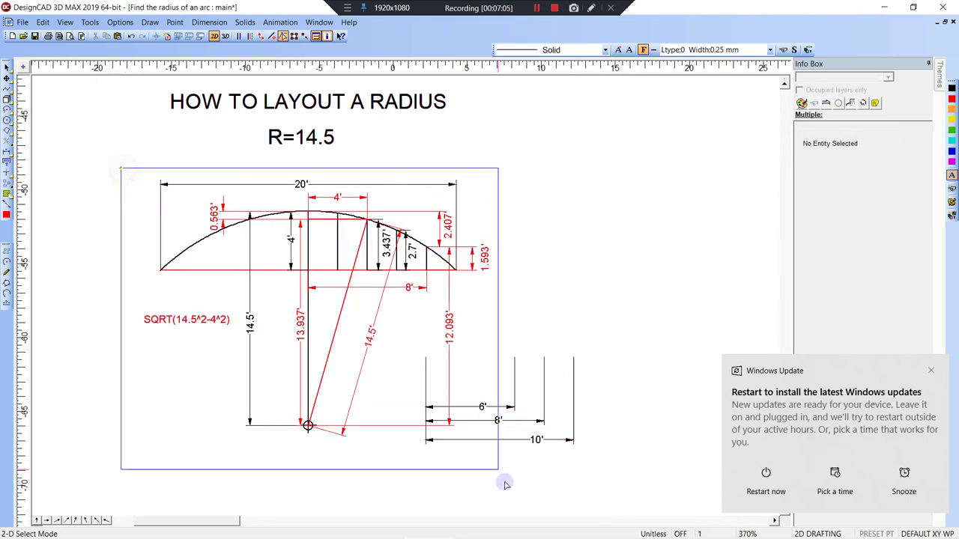
pyautogui.click(499, 457)
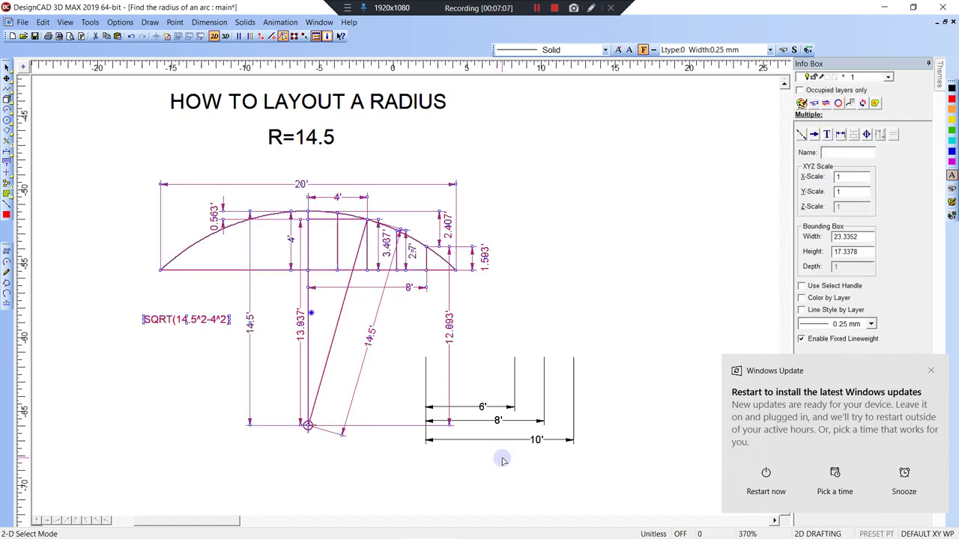
pyautogui.hotkey('ctrl', 'c')
# Switch to the Book3 workbook in Excel and paste the copied arc drawing at cell E49
pyautogui.moveTo(590, 533)
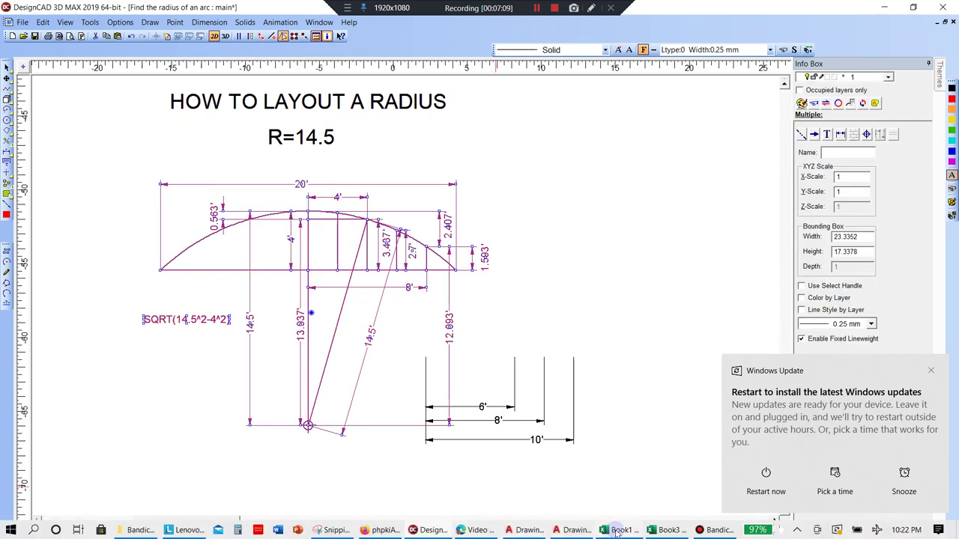
pyautogui.click(619, 530)
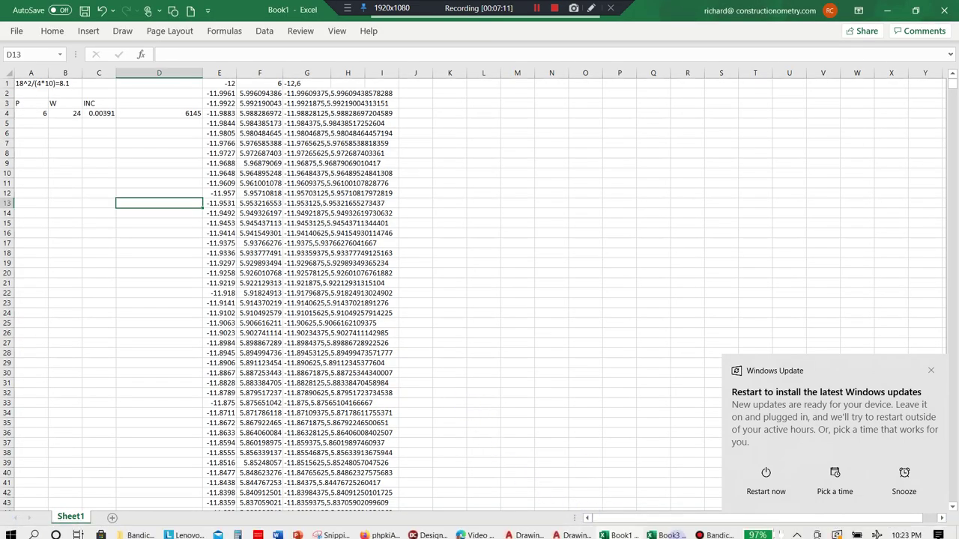
pyautogui.click(674, 531)
pyautogui.scroll(-12, 367, 306)
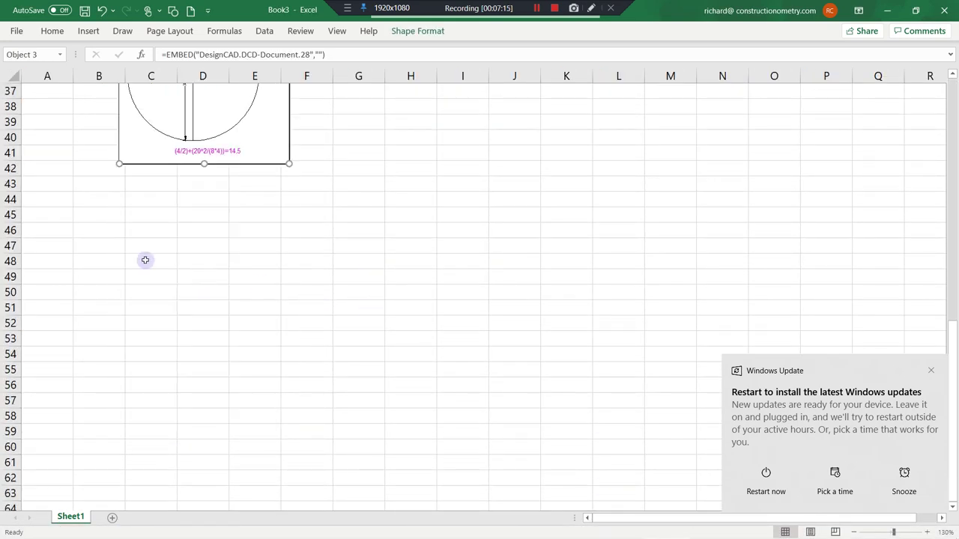
pyautogui.click(49, 245)
pyautogui.click(278, 272)
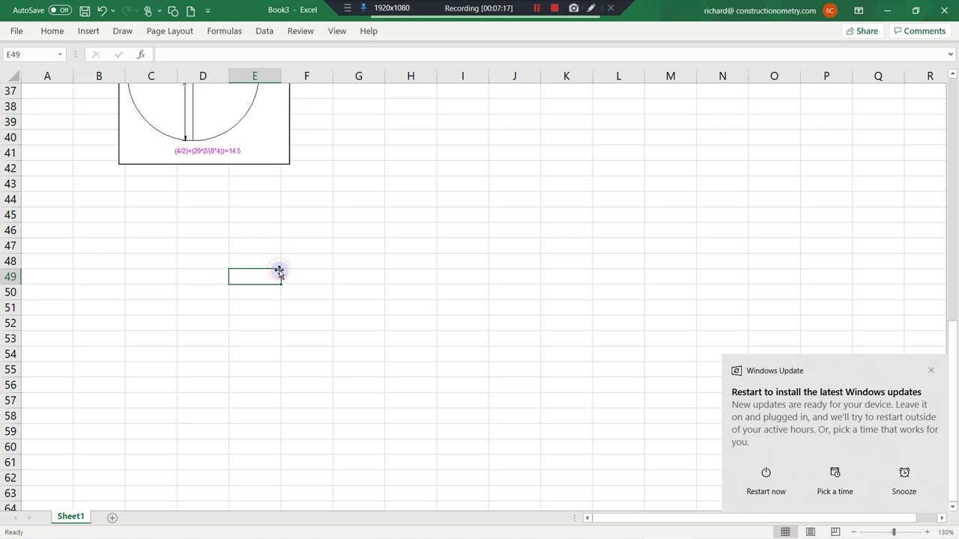
pyautogui.hotkey('ctrl', 'v')
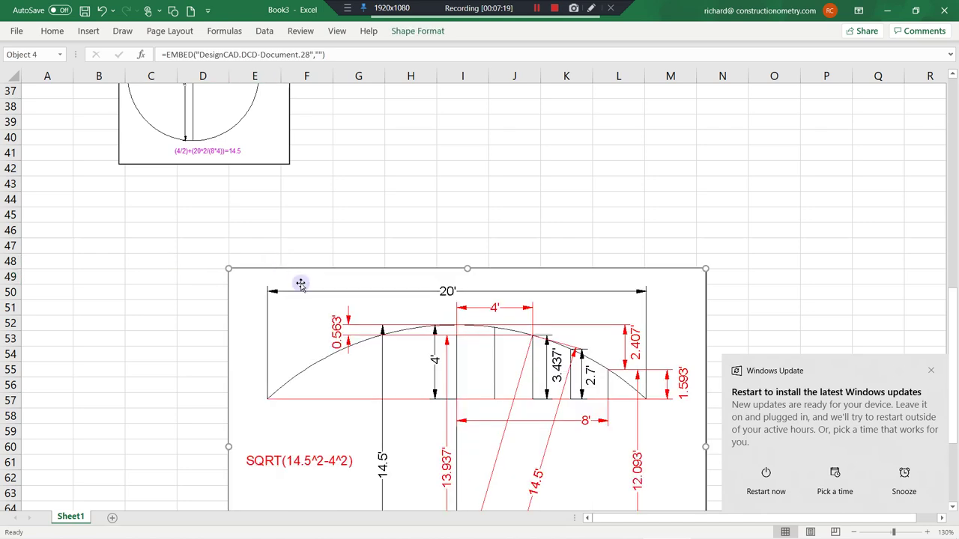
# Shrink the pasted arc drawing so it covers about E49 to H58
pyautogui.scroll(-5, 311, 289)
pyautogui.keyDown('ctrl'); pyautogui.scroll(-3, 509, 349); pyautogui.keyUp('ctrl')
pyautogui.moveTo(537, 367); pyautogui.dragTo(318, 211)
pyautogui.keyDown('ctrl'); pyautogui.scroll(6, 90, 153); pyautogui.keyUp('ctrl')
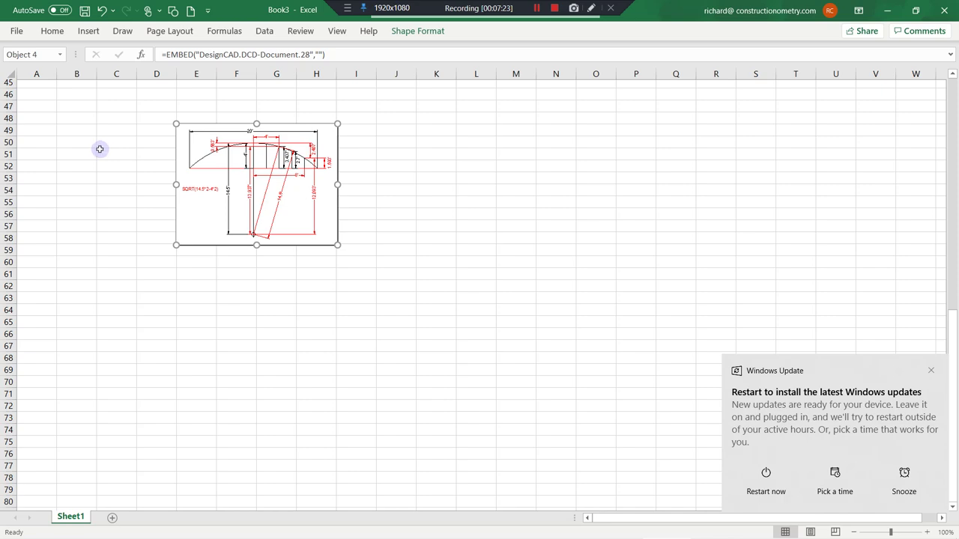
pyautogui.keyDown('ctrl'); pyautogui.scroll(1, 90, 153); pyautogui.keyUp('ctrl')
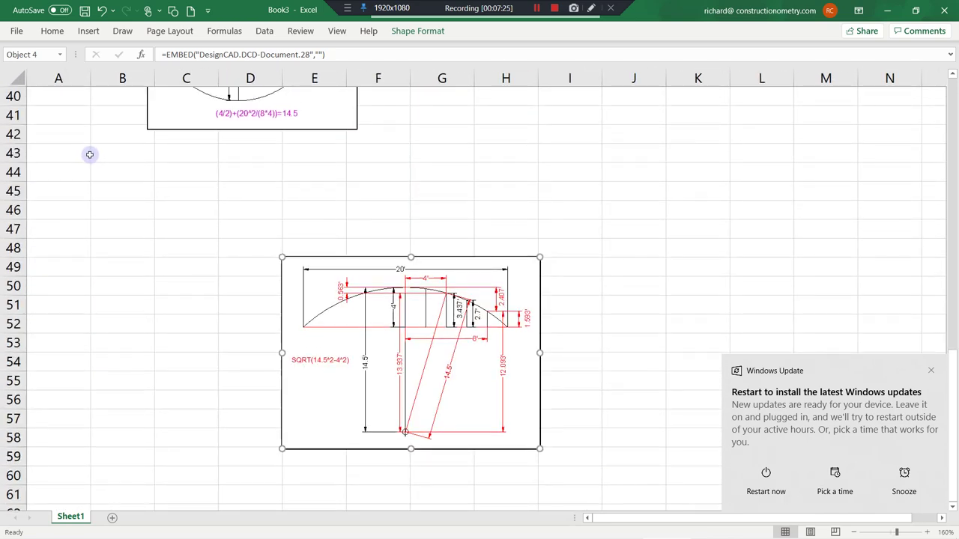
pyautogui.keyDown('ctrl'); pyautogui.scroll(1, 95, 222); pyautogui.keyUp('ctrl')
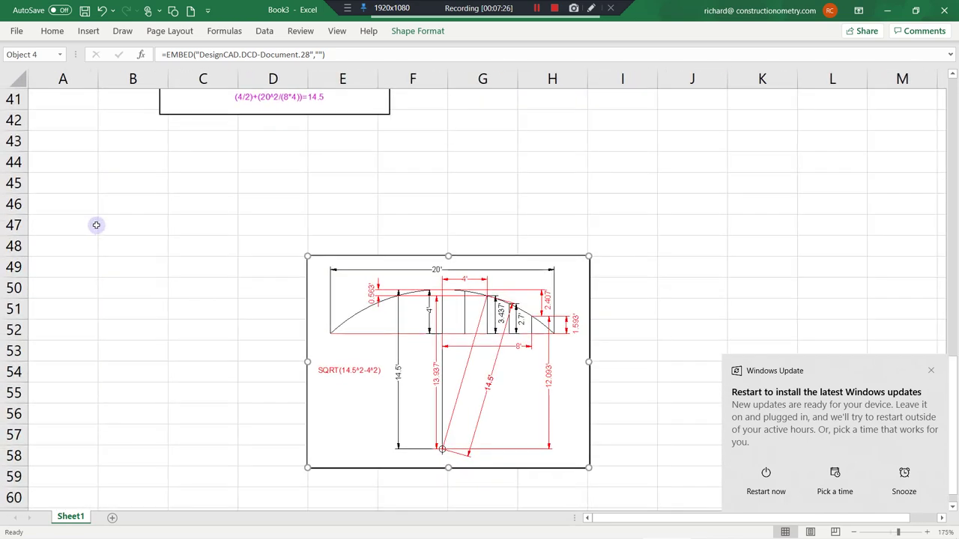
# Enter the label R in A49 and the radius 14.5 in A50
pyautogui.click(68, 263)
pyautogui.write('R')
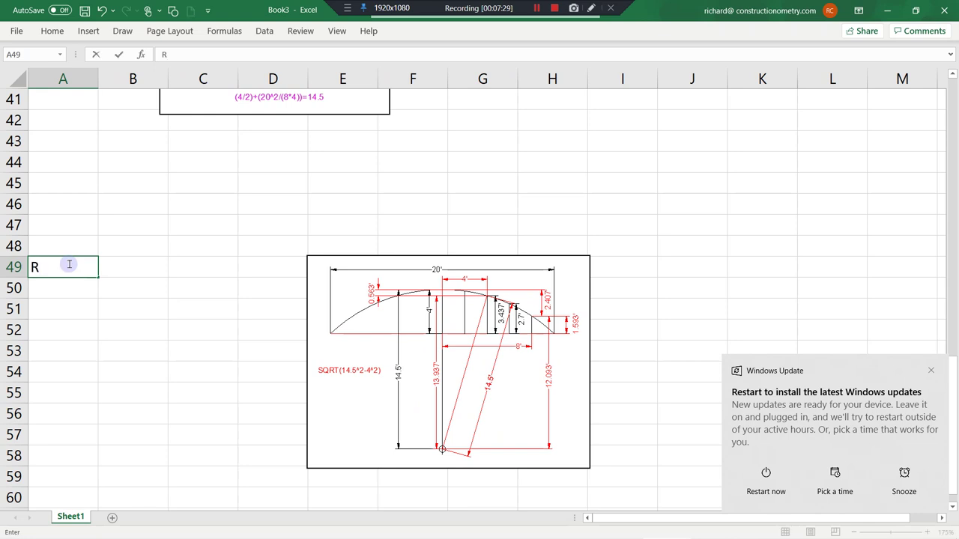
pyautogui.press('Return')
pyautogui.write('1')
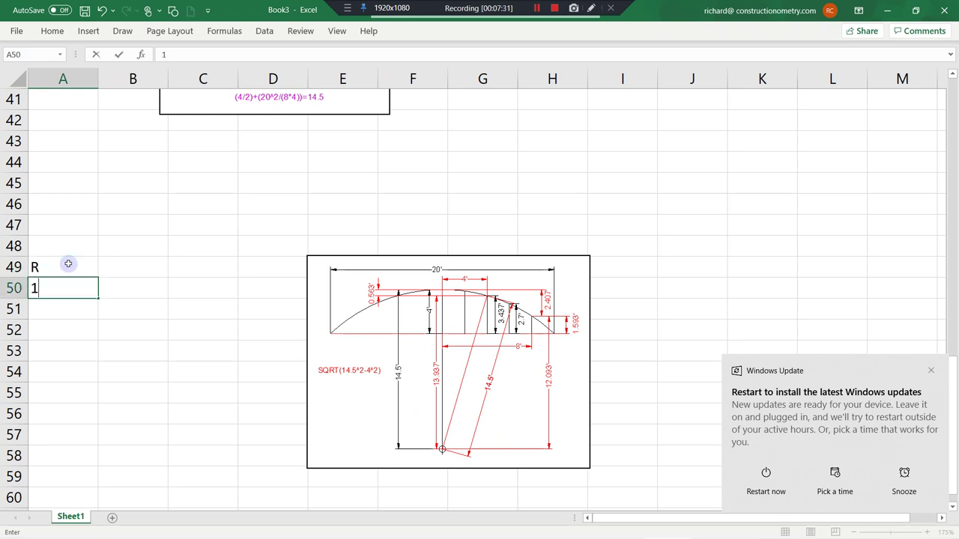
pyautogui.write('4.5')
pyautogui.press('Return')
# Enter the label W in B49 and the width 20 in B50
pyautogui.click(118, 267)
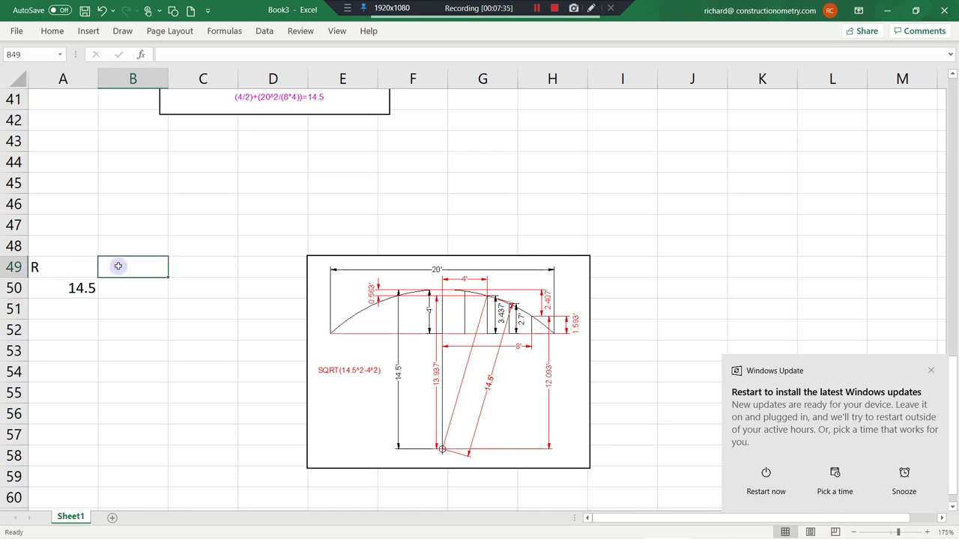
pyautogui.write('W')
pyautogui.click(132, 289)
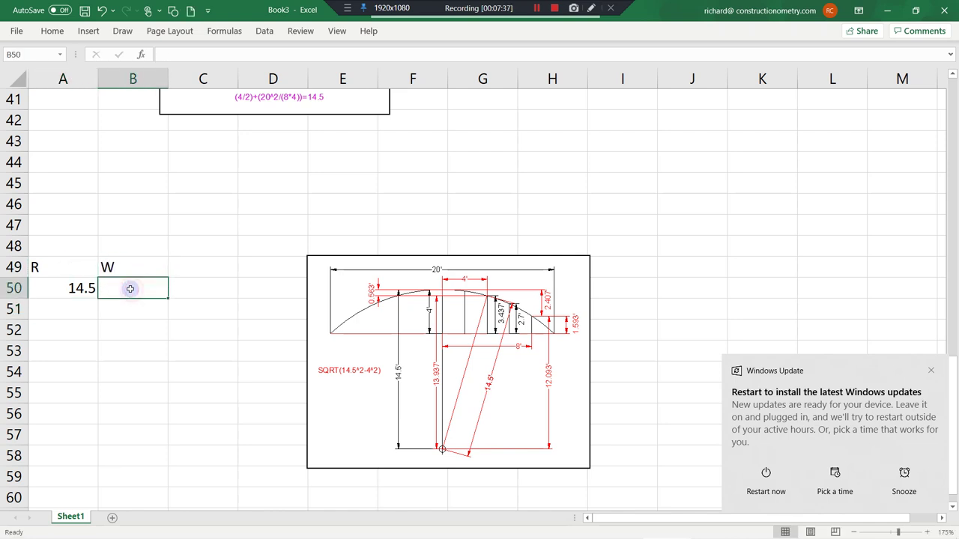
pyautogui.write('20')
pyautogui.press('Return')
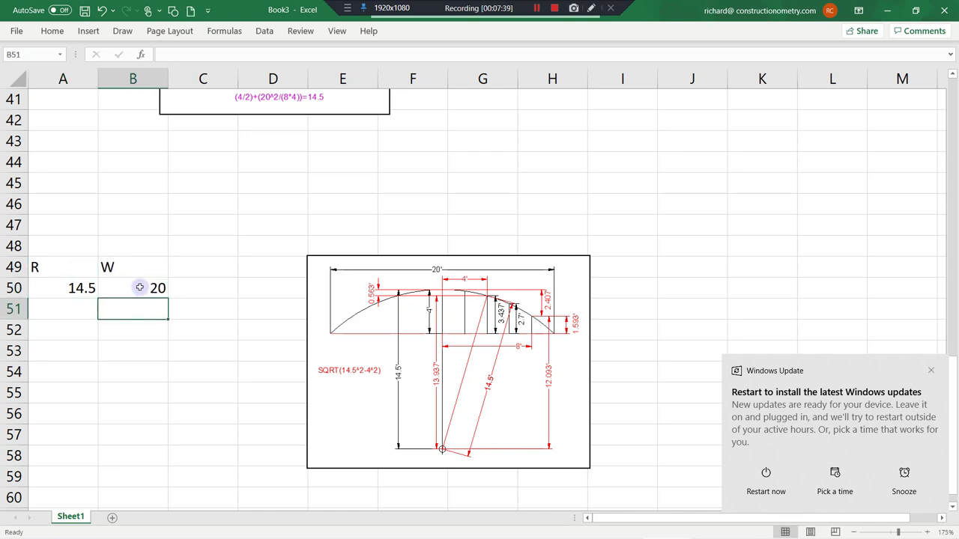
# Enter the label INT in C49 and the interval 2 in C50
pyautogui.click(195, 269)
pyautogui.write('INT')
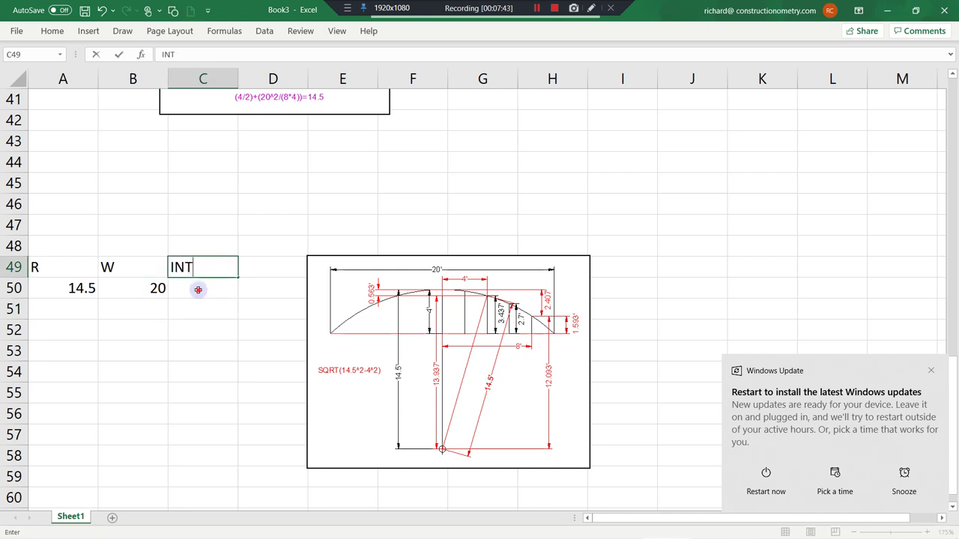
pyautogui.click(199, 289)
pyautogui.write('2')
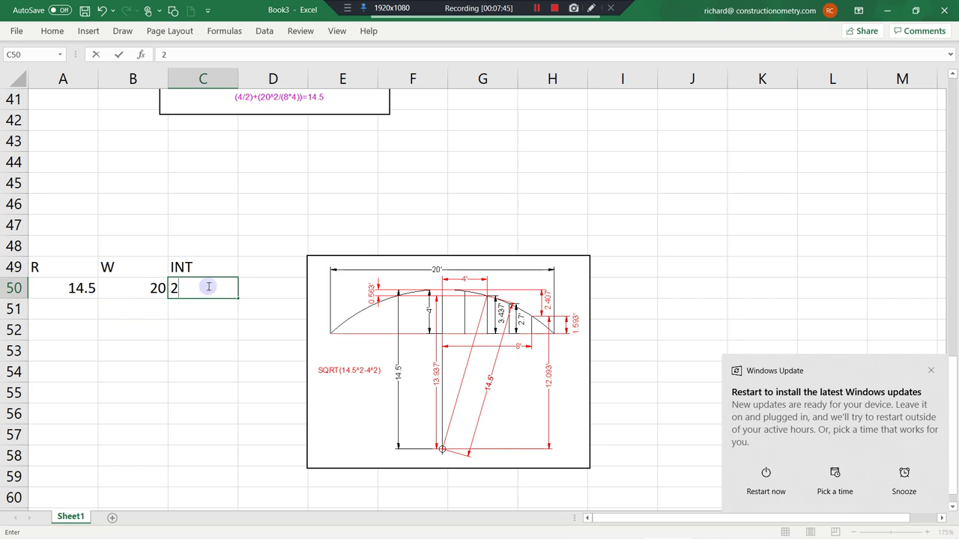
pyautogui.click(199, 290)
pyautogui.press('Return')
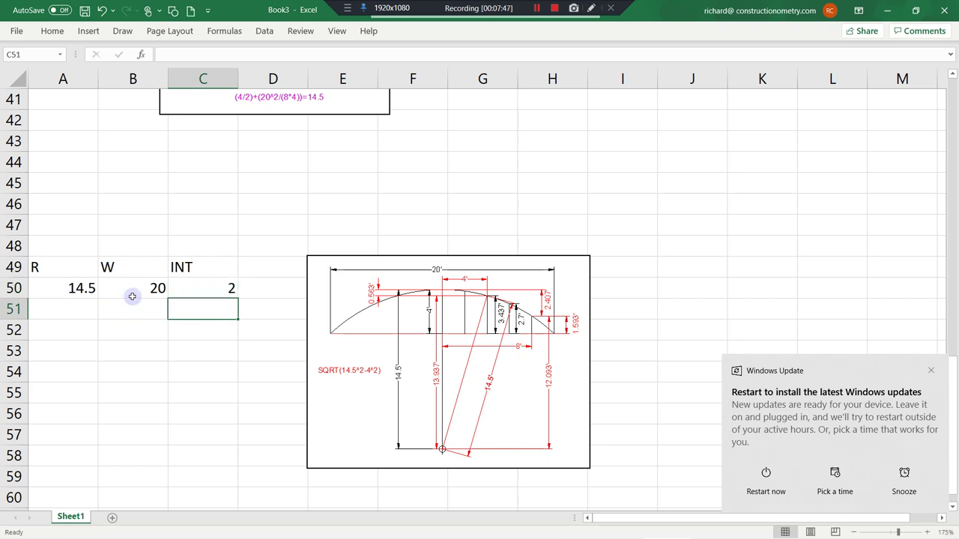
# Move the arc drawing over by about one column so that column E is free
pyautogui.click(316, 278)
pyautogui.moveTo(317, 278); pyautogui.dragTo(397, 268)
pyautogui.click(278, 285)
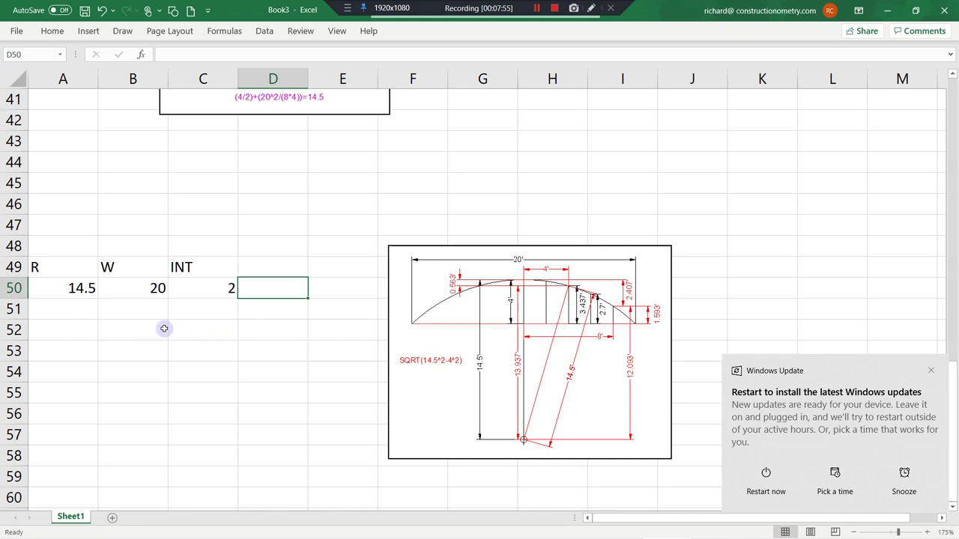
pyautogui.click(78, 332)
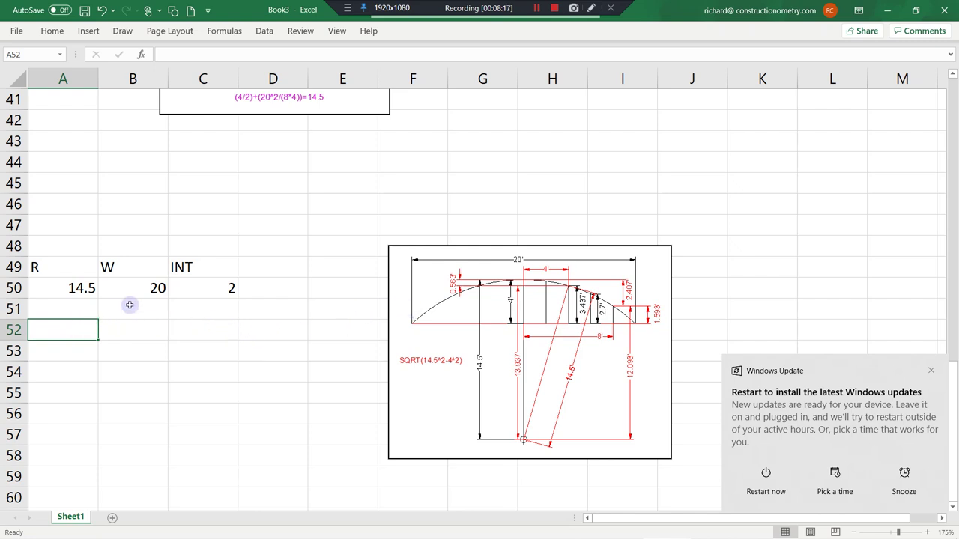
# Move the INT label and its value to D49:D50, and enter the label H with the height 4 in C49:C50
pyautogui.click(194, 271)
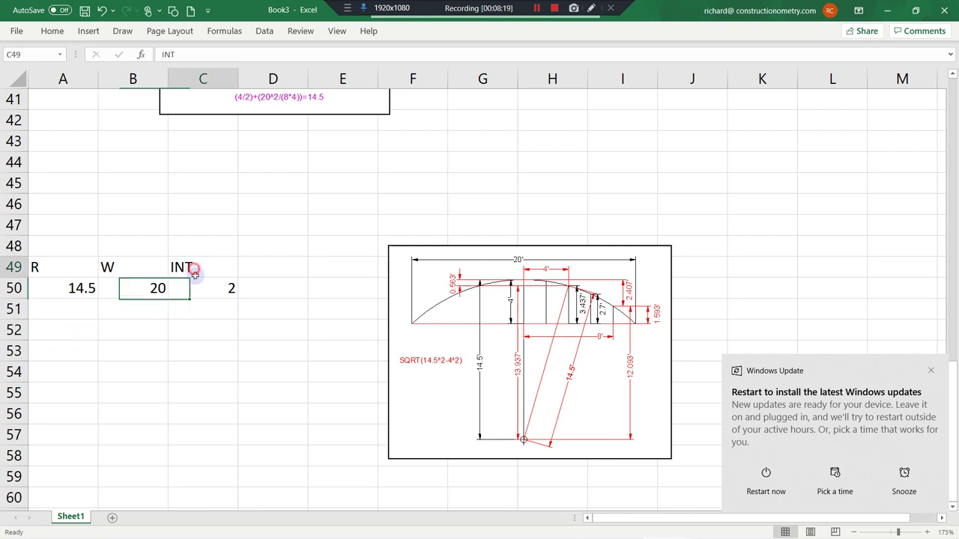
pyautogui.moveTo(194, 271); pyautogui.dragTo(269, 267)
pyautogui.click(195, 268)
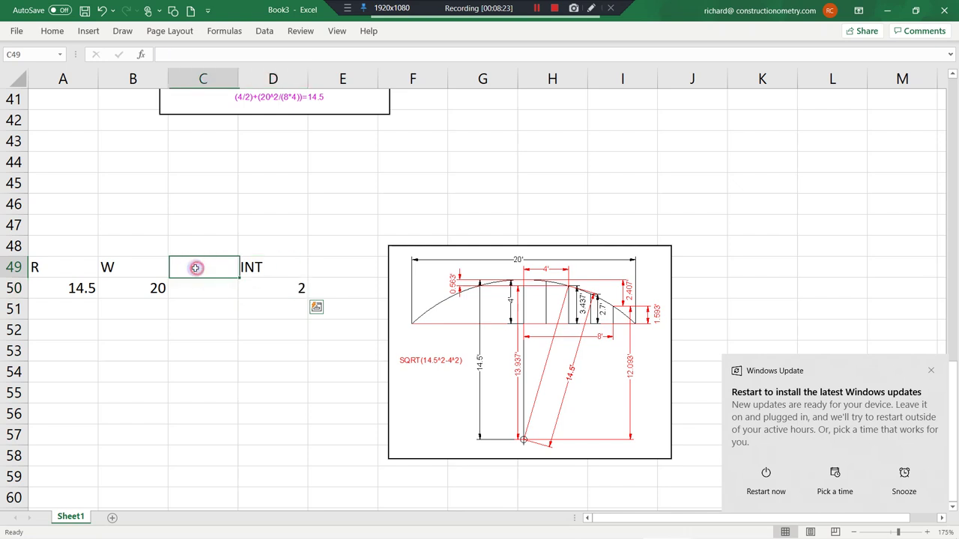
pyautogui.write('H')
pyautogui.click(212, 290)
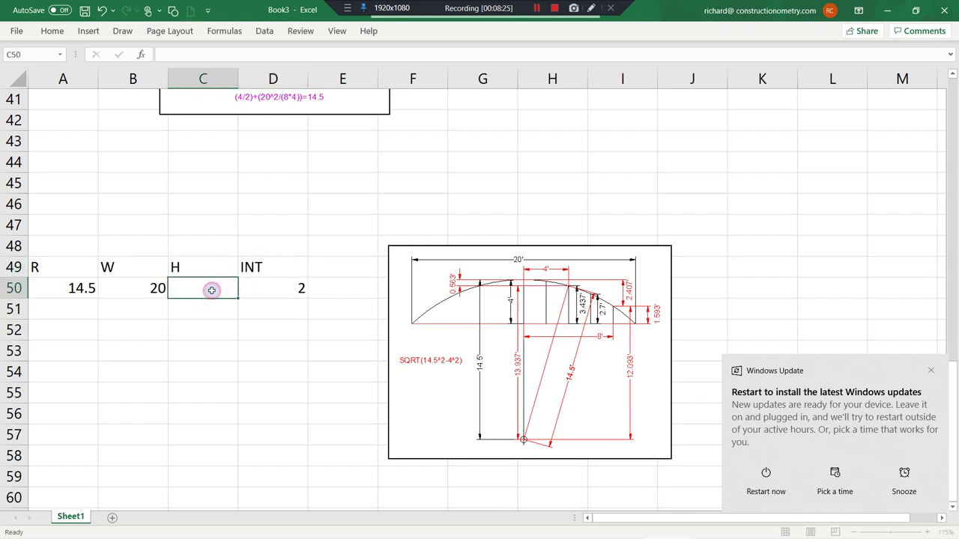
pyautogui.write('4')
pyautogui.press('Return')
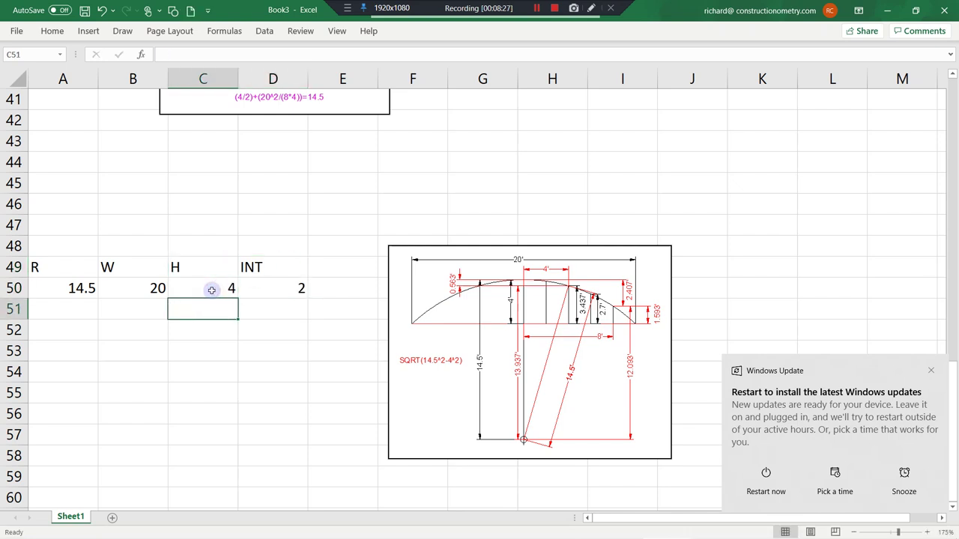
# Begin the formula =A$5$0^2-D50^2 in A52 to subtract the squared interval from the squared radius
pyautogui.click(61, 330)
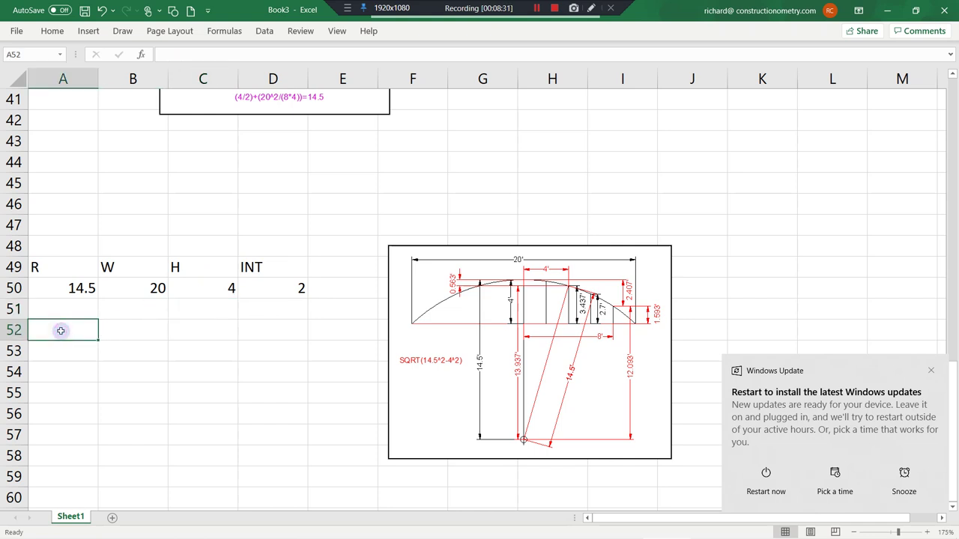
pyautogui.write('=')
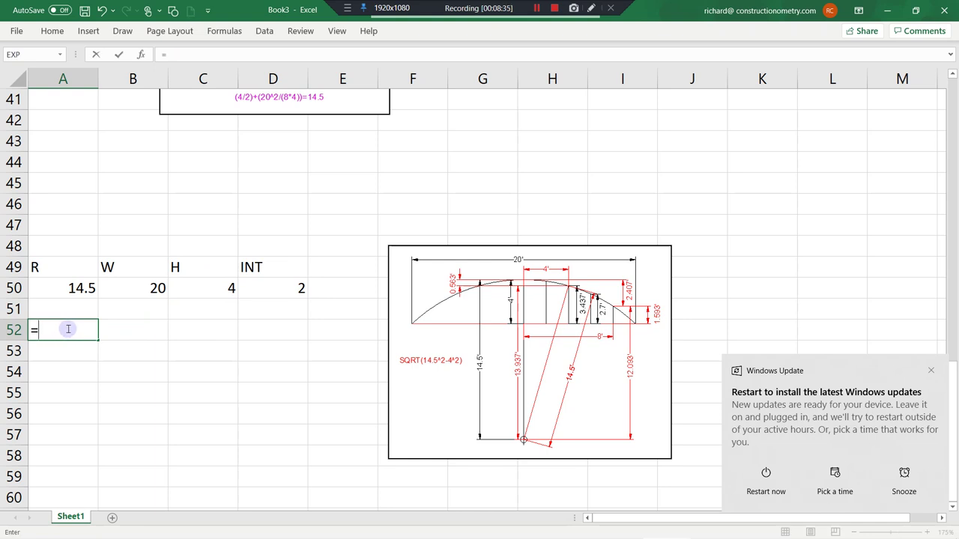
pyautogui.click(81, 289)
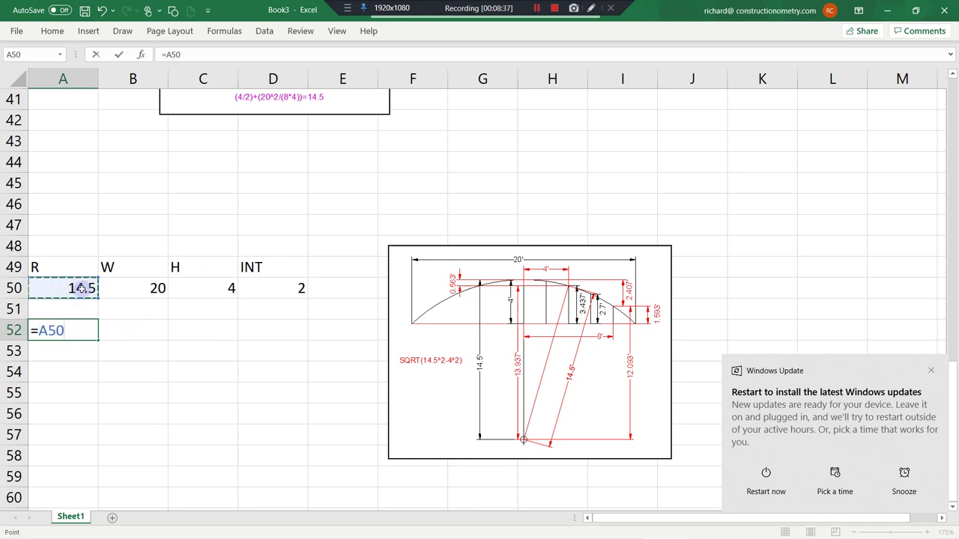
pyautogui.click(47, 331)
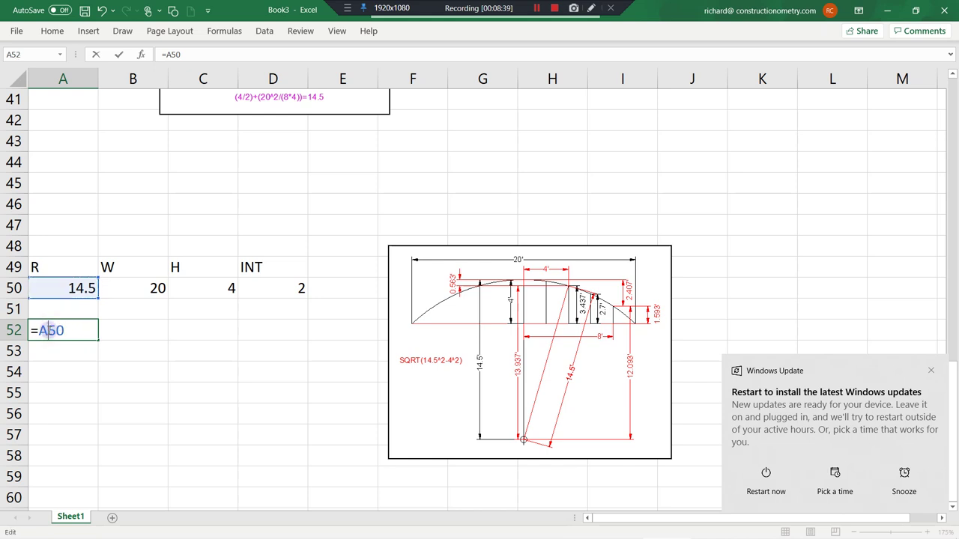
pyautogui.write('$')
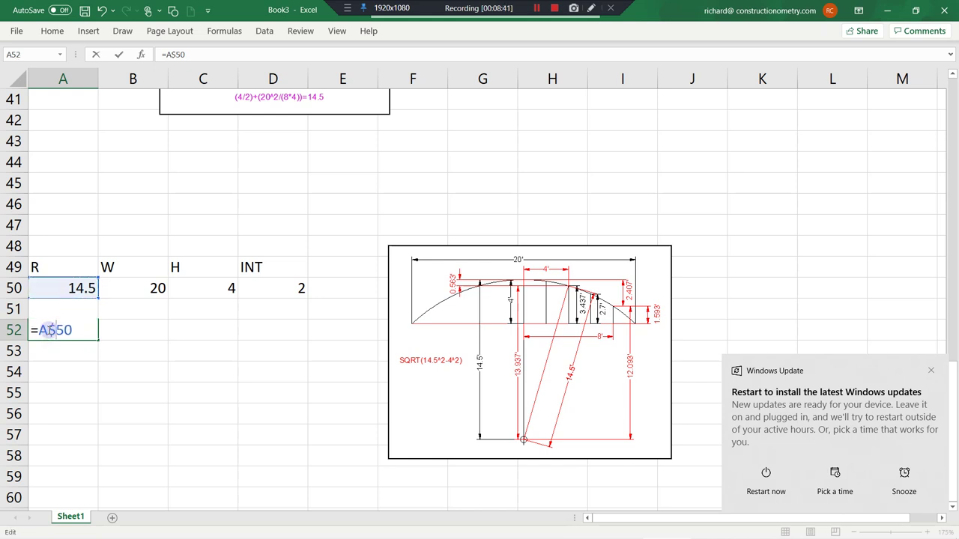
pyautogui.press('Right')
pyautogui.write('$')
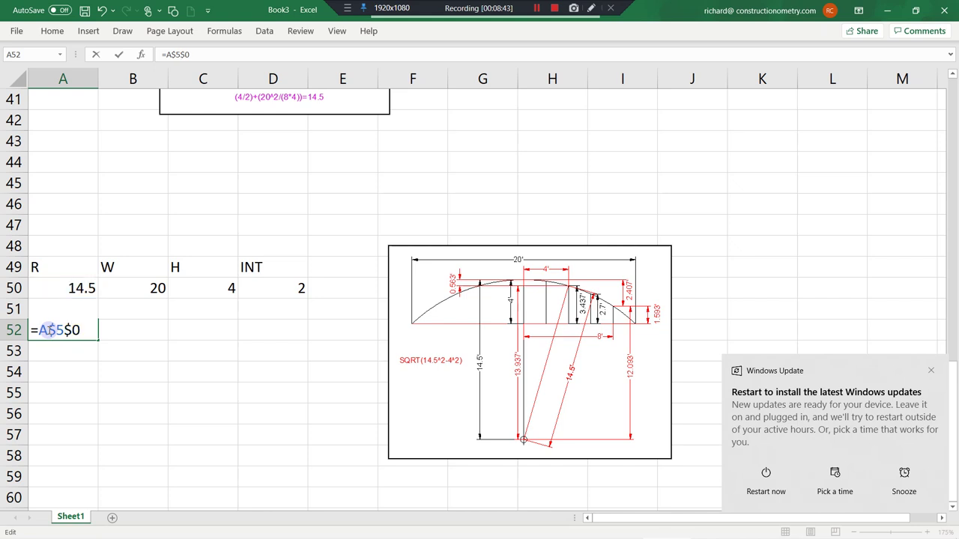
pyautogui.click(89, 329)
pyautogui.write('^2-')
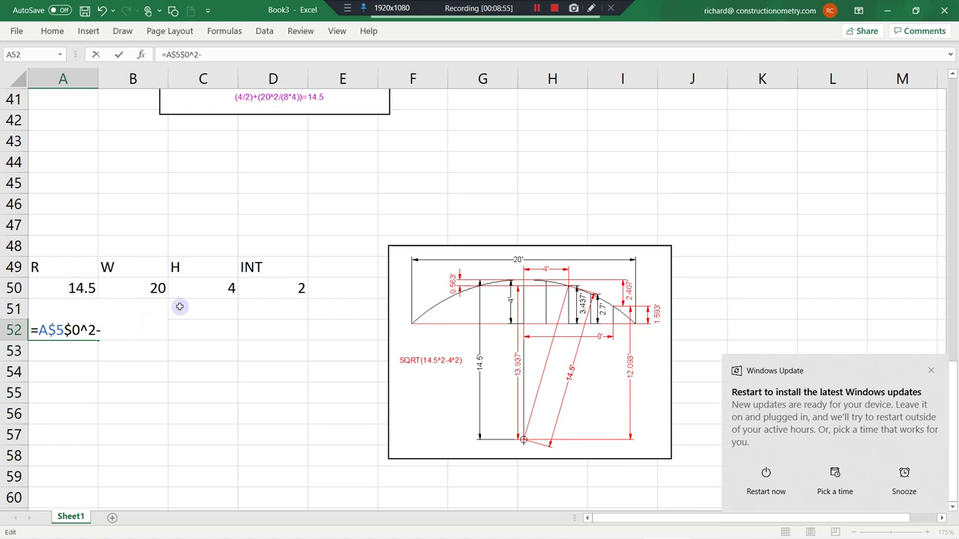
pyautogui.click(278, 285)
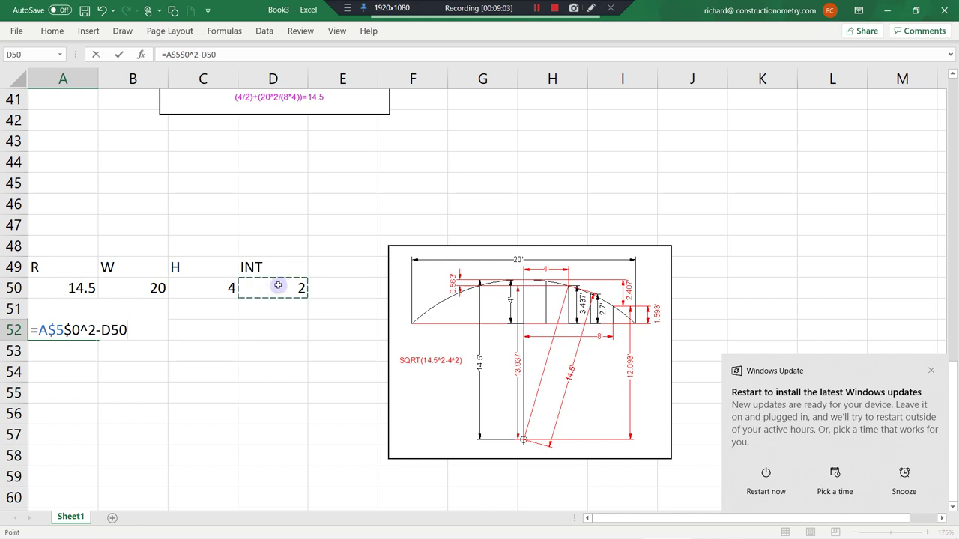
pyautogui.write('^2')
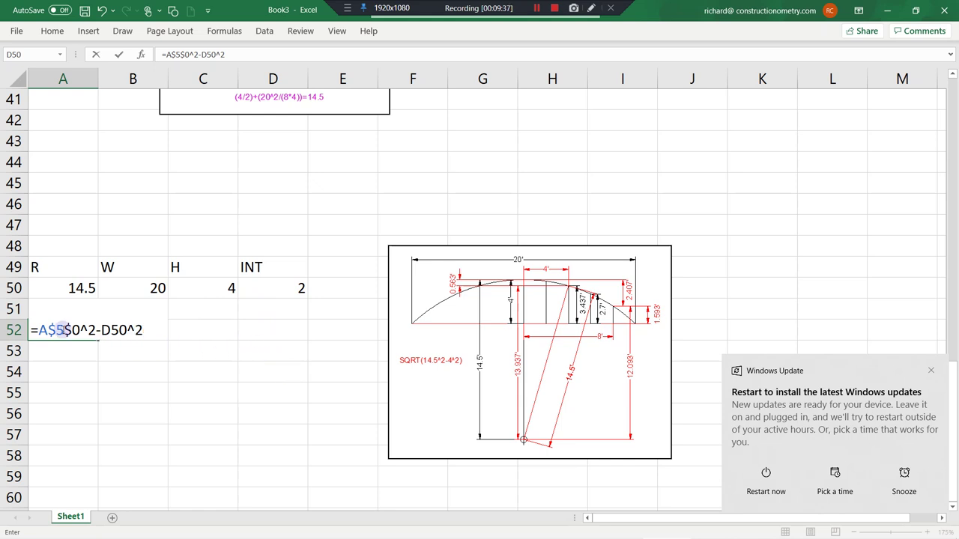
# Wrap the A52 expression in a square root as =SQRT(A$5$0^2-D50^2) and try to commit it
pyautogui.click(39, 330)
pyautogui.write('SQRT(')
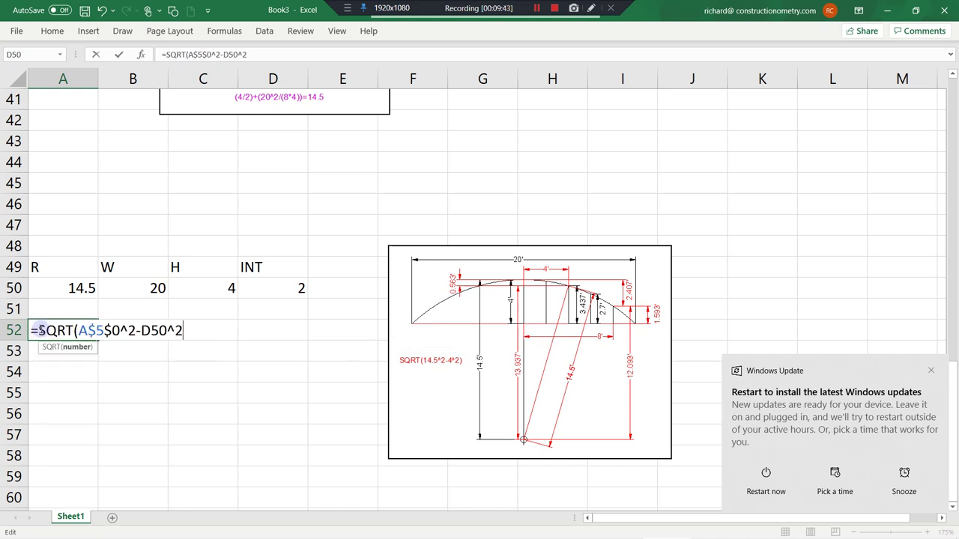
pyautogui.press('End')
pyautogui.write(')')
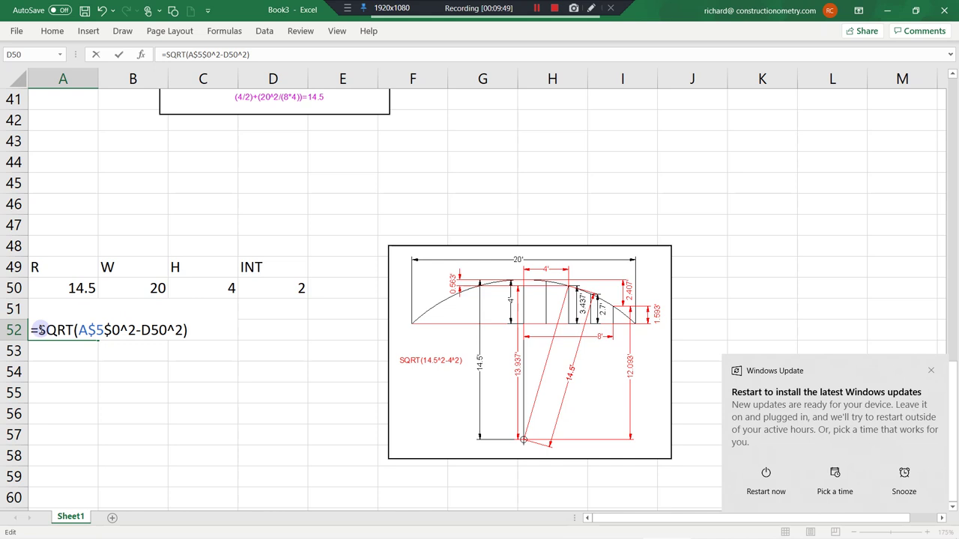
pyautogui.press('Return')
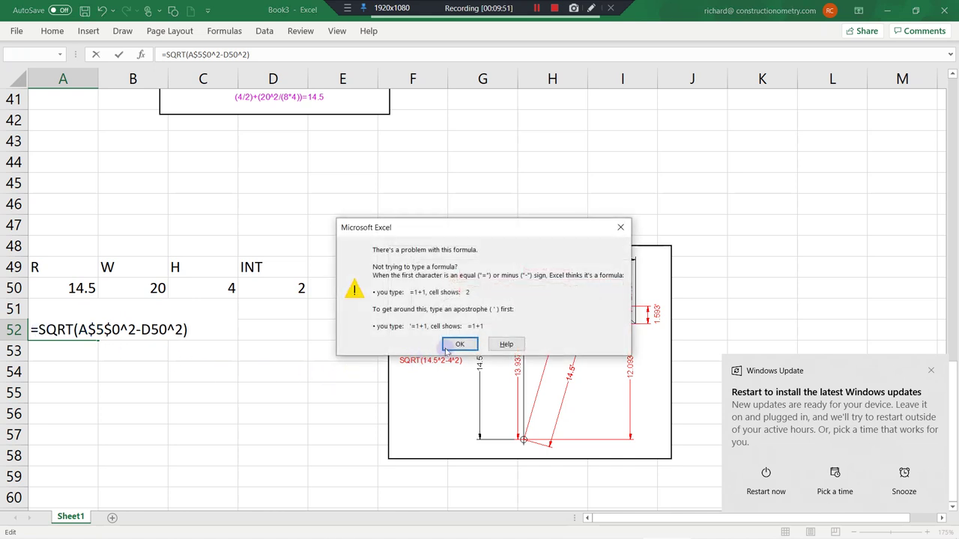
pyautogui.click(447, 347)
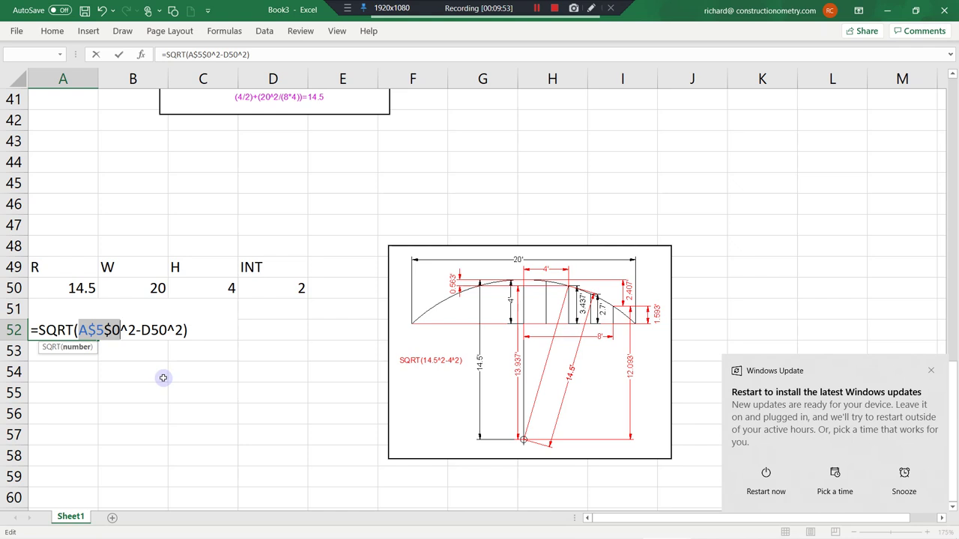
pyautogui.press('Return')
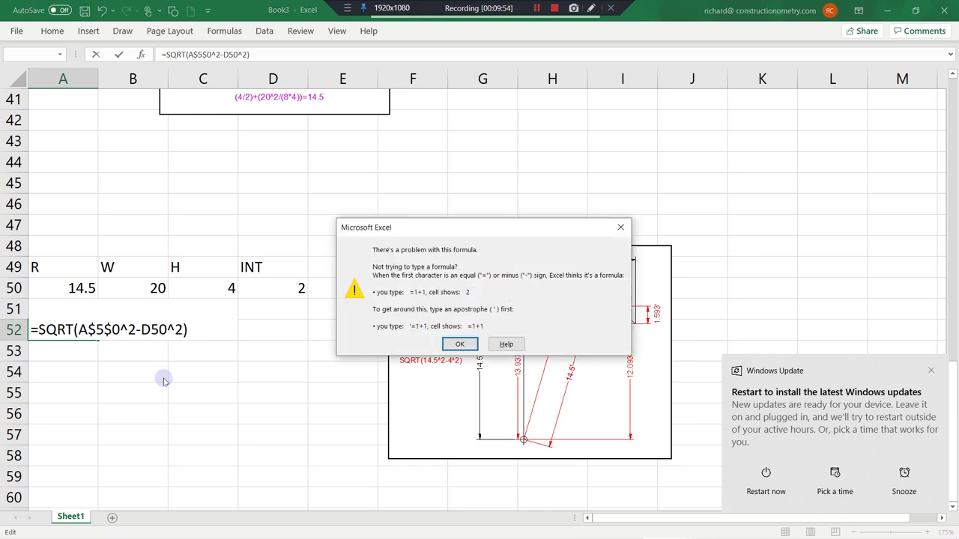
pyautogui.click(460, 344)
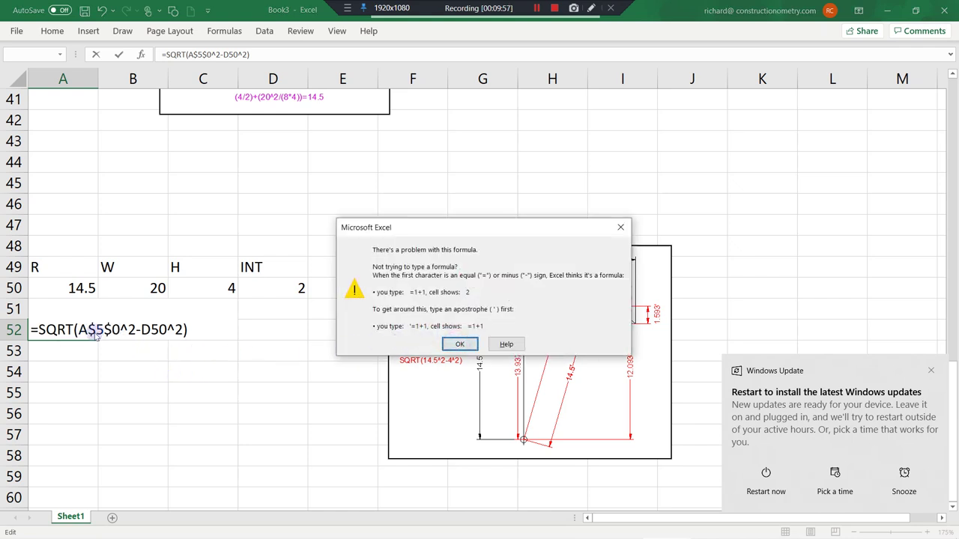
pyautogui.click(460, 344)
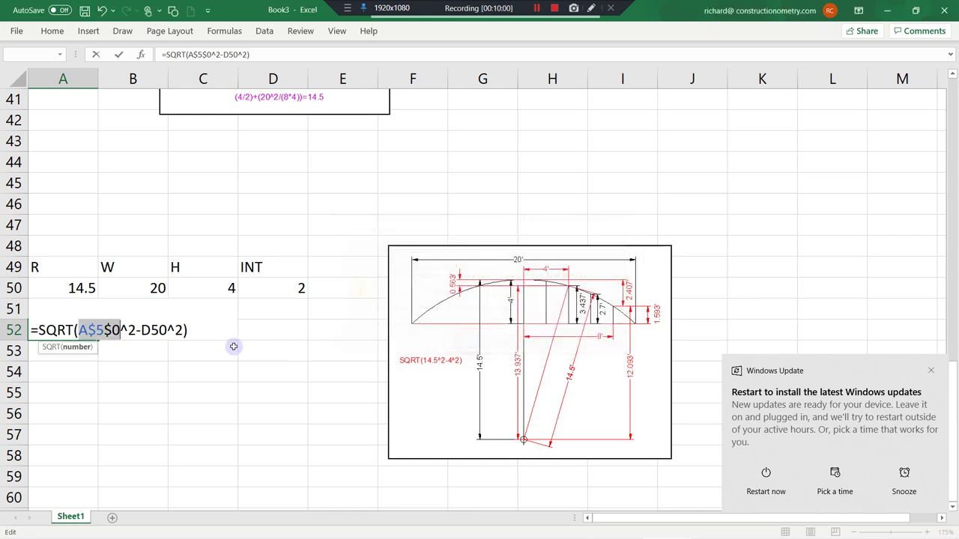
# Change the radius reference in the A52 formula to $A$5 and commit =SQRT($A$5^2-D50^2)
pyautogui.click(112, 329)
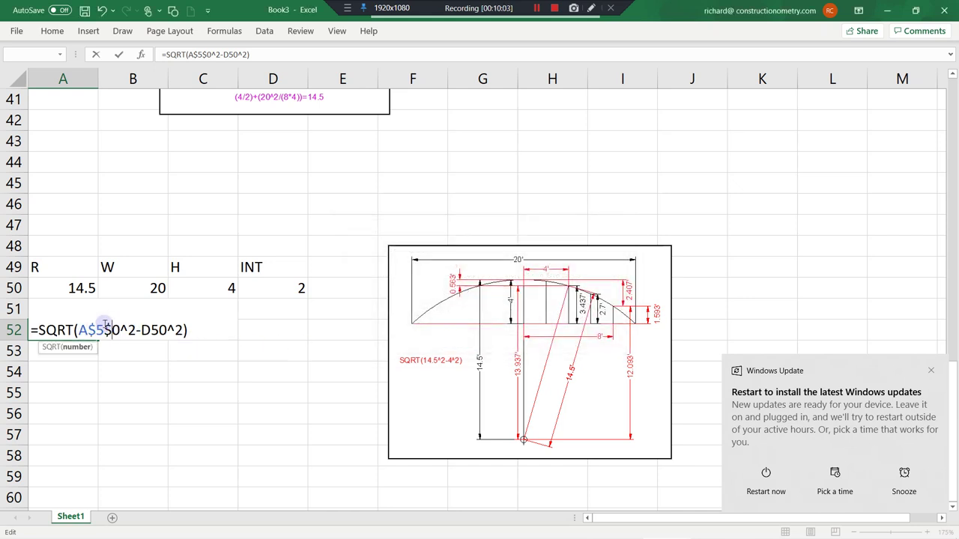
pyautogui.press('BackSpace')
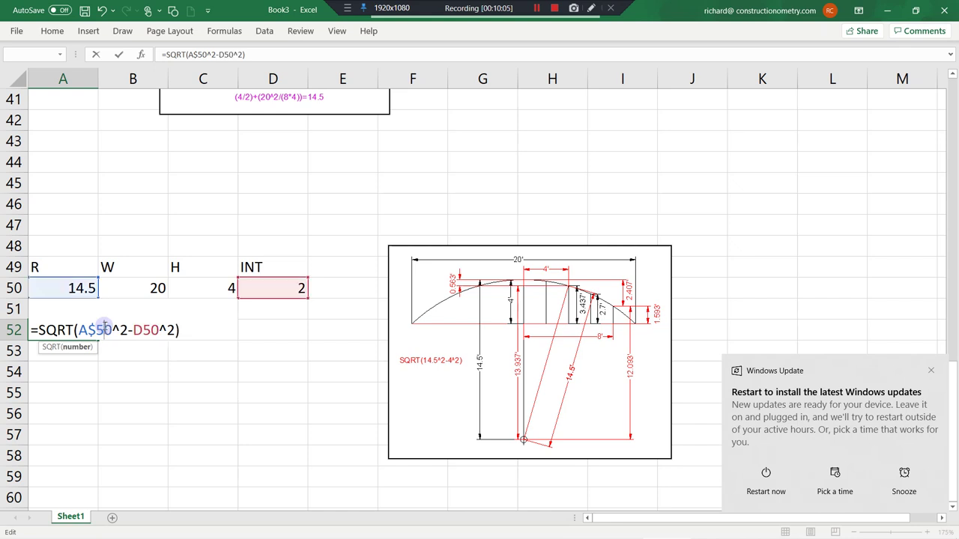
pyautogui.press('Delete')
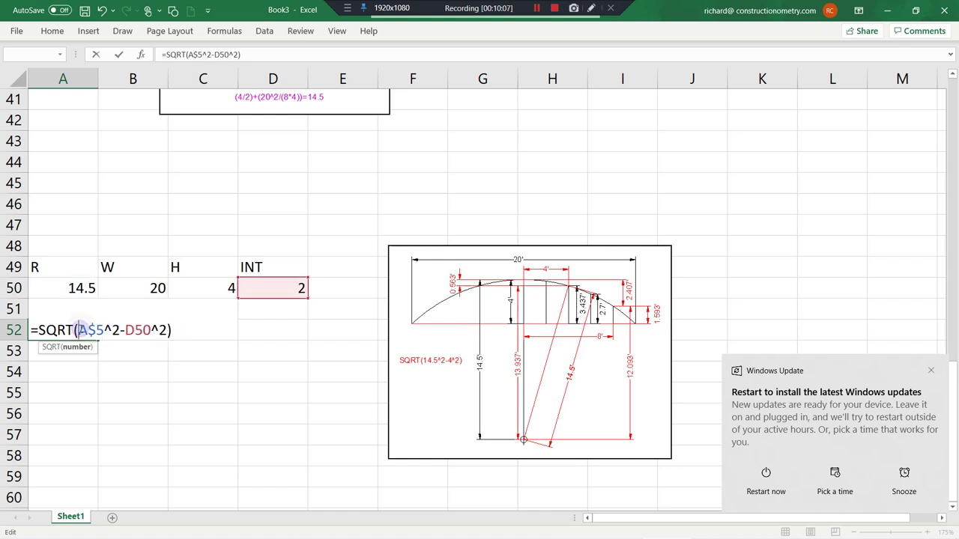
pyautogui.click(78, 330)
pyautogui.write('$')
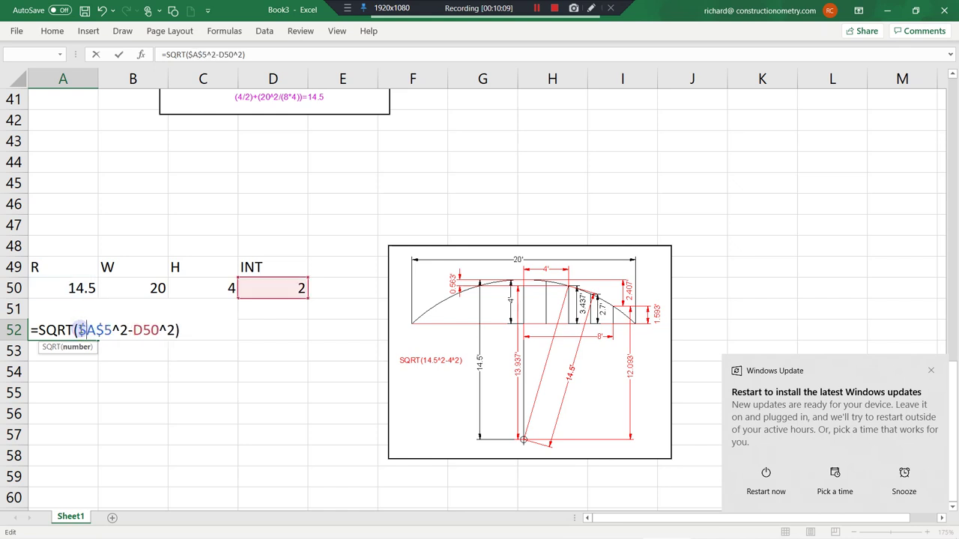
pyautogui.press('Return')
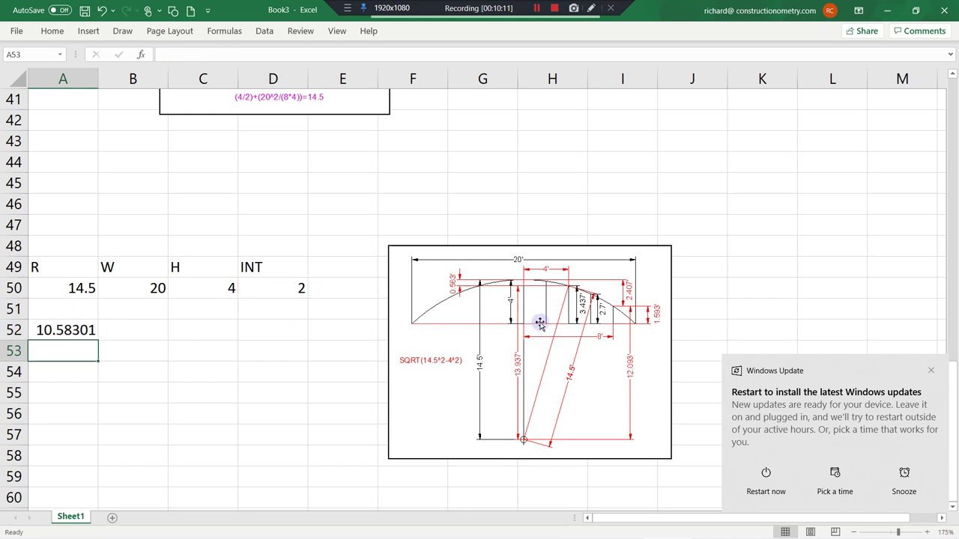
# Correct the radius reference in the A52 formula to $A$50
pyautogui.click(73, 330)
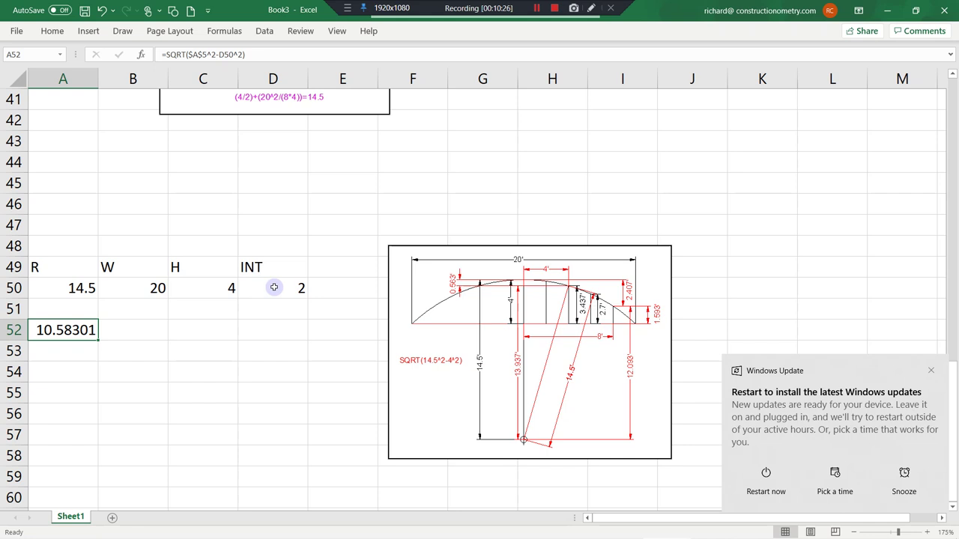
pyautogui.click(207, 54)
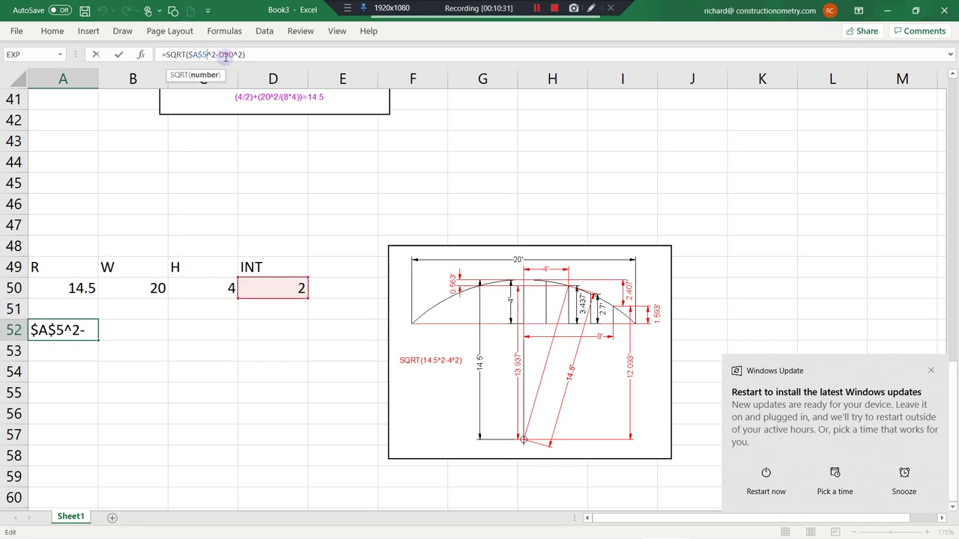
pyautogui.write('0')
pyautogui.press('Return')
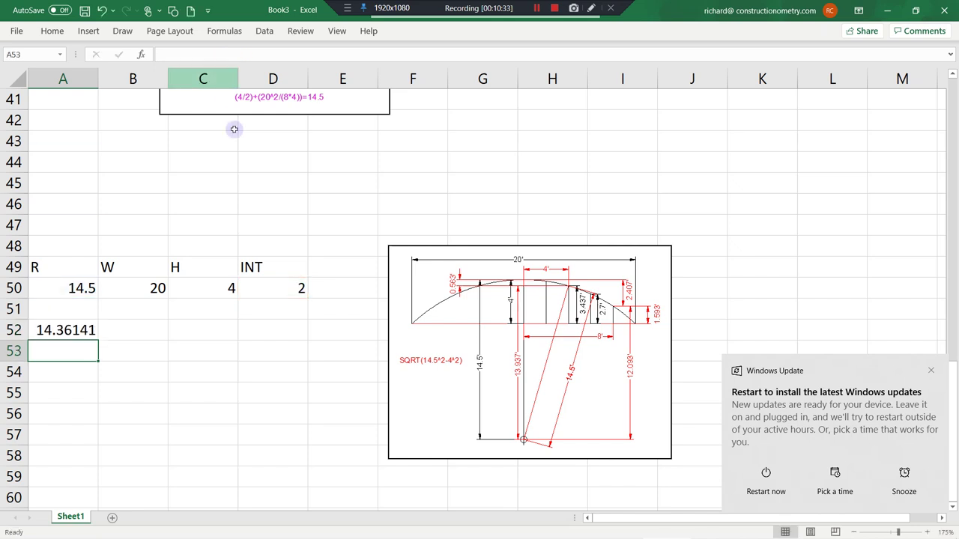
# Switch to the arc drawing in DesignCAD and undo the latest edits back to the 2' to 10' offset dimensions below the chord
pyautogui.click(502, 362)
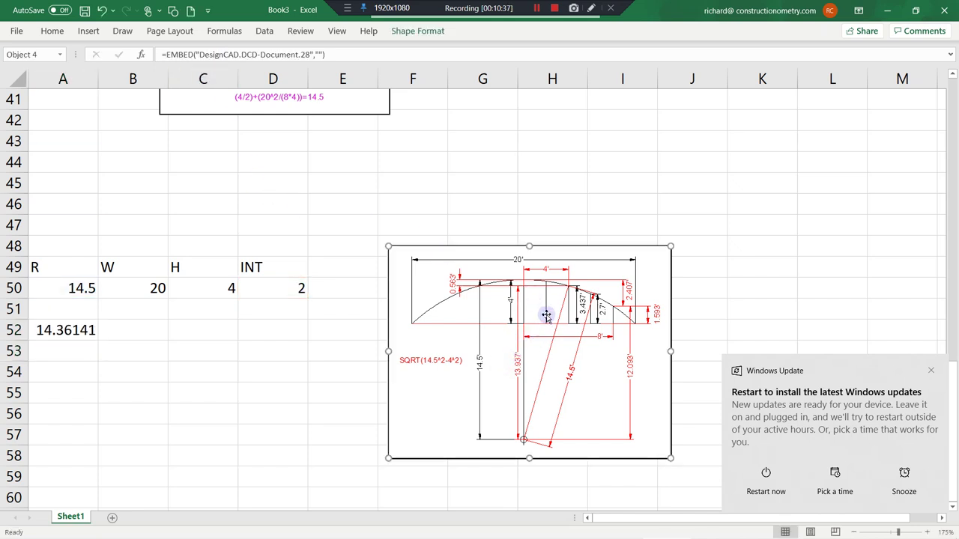
pyautogui.moveTo(374, 534)
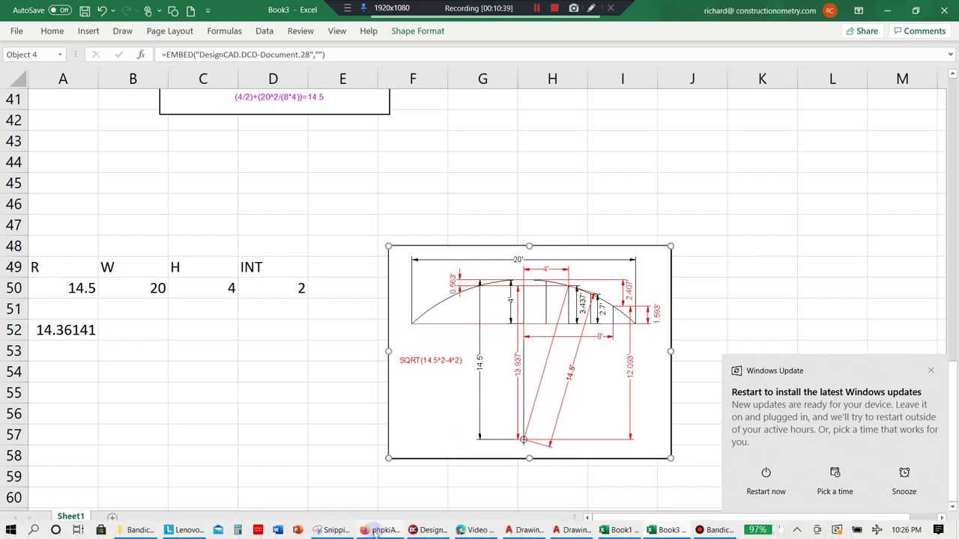
pyautogui.click(410, 531)
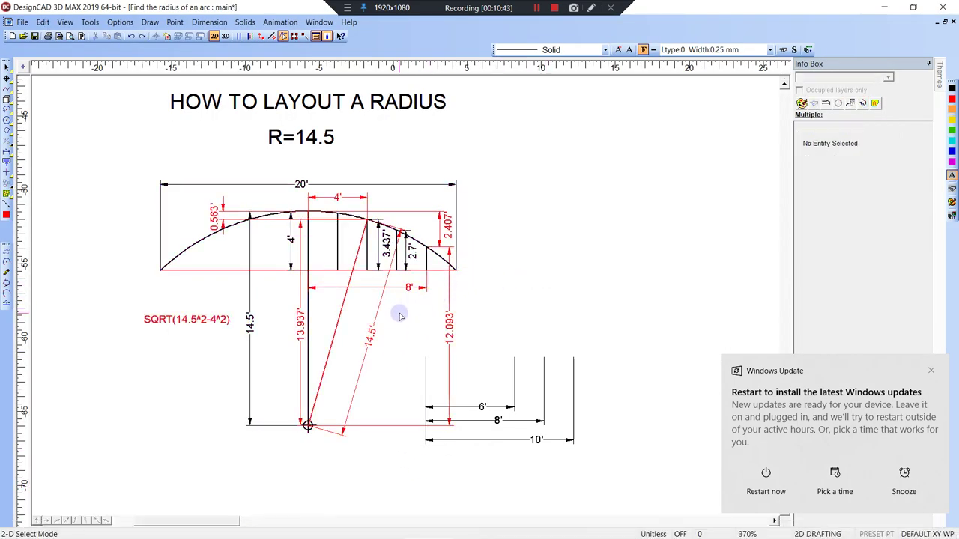
pyautogui.hotkey('ctrl', 'z')
pyautogui.hotkey('ctrl', 'z')
pyautogui.hotkey('ctrl', 'z')
pyautogui.hotkey('ctrl', 'z')
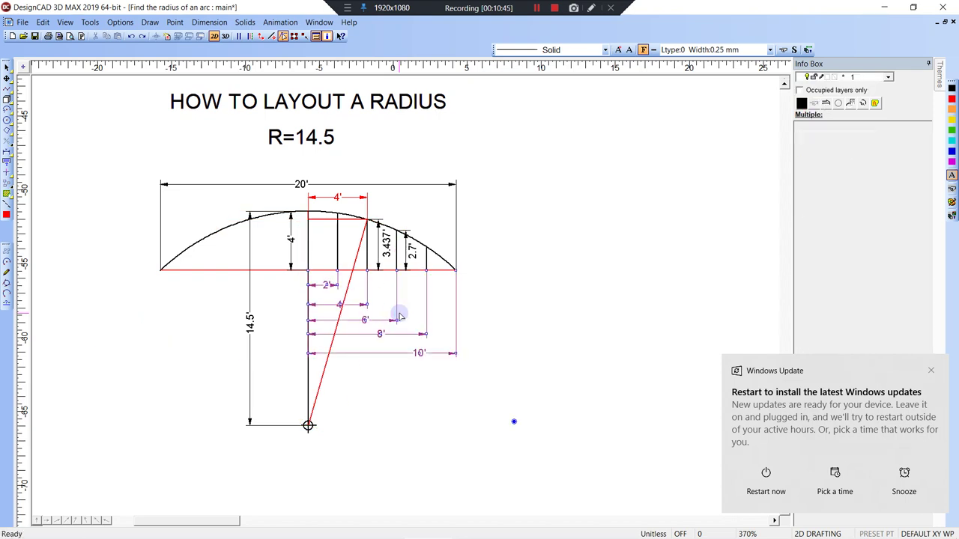
pyautogui.click(361, 262)
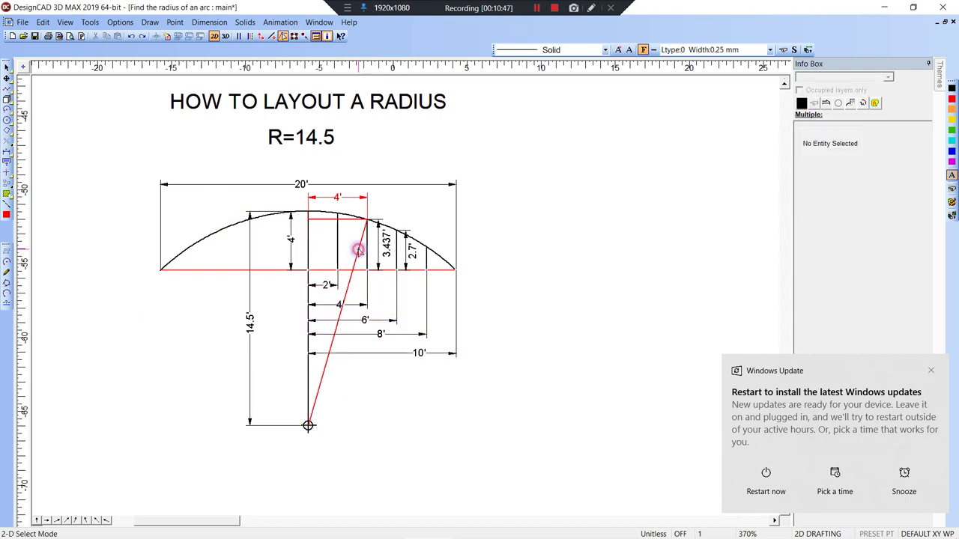
# Move the upper end of the red radius line to the arc at the 2' offset and delete the red horizontal line at the 4' offset
pyautogui.click(358, 249)
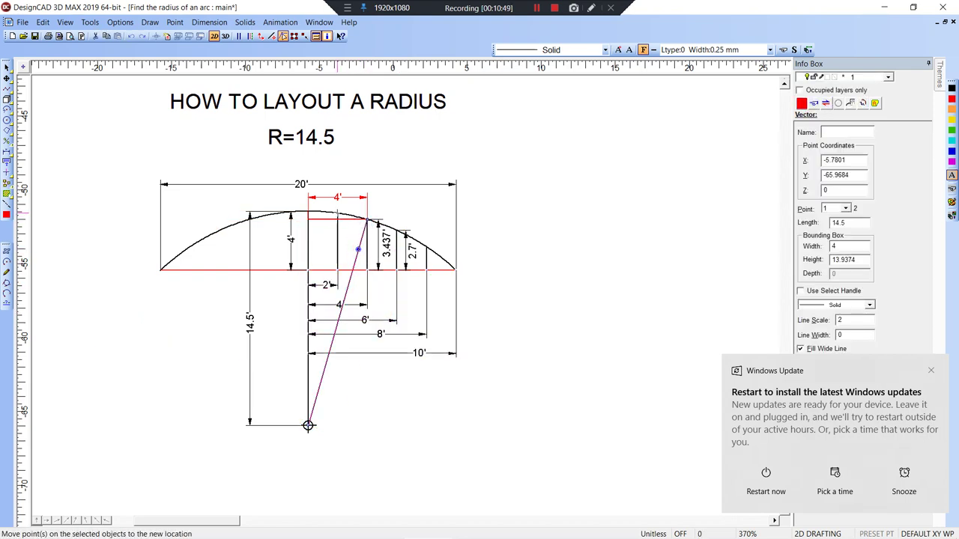
pyautogui.click(347, 218)
pyautogui.moveTo(347, 218); pyautogui.dragTo(231, 263)
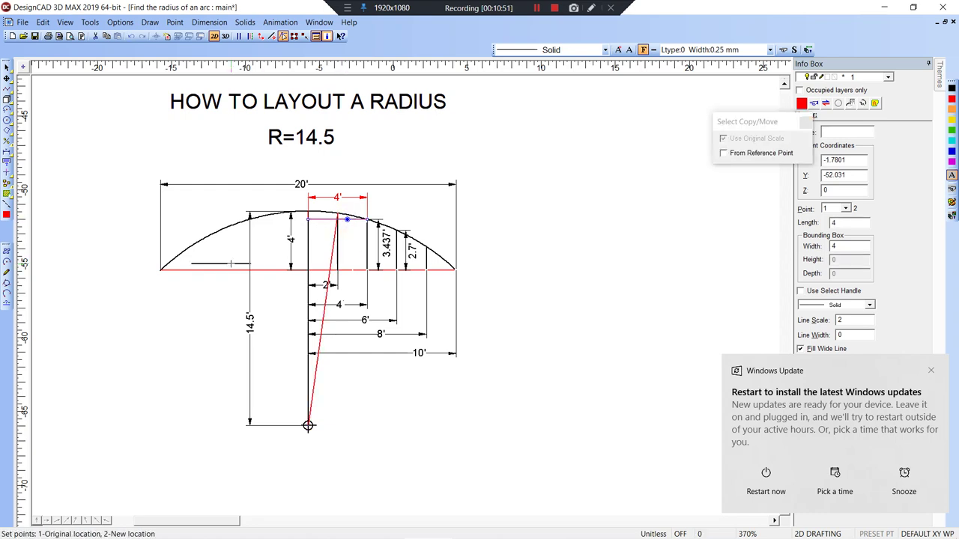
pyautogui.press('Escape')
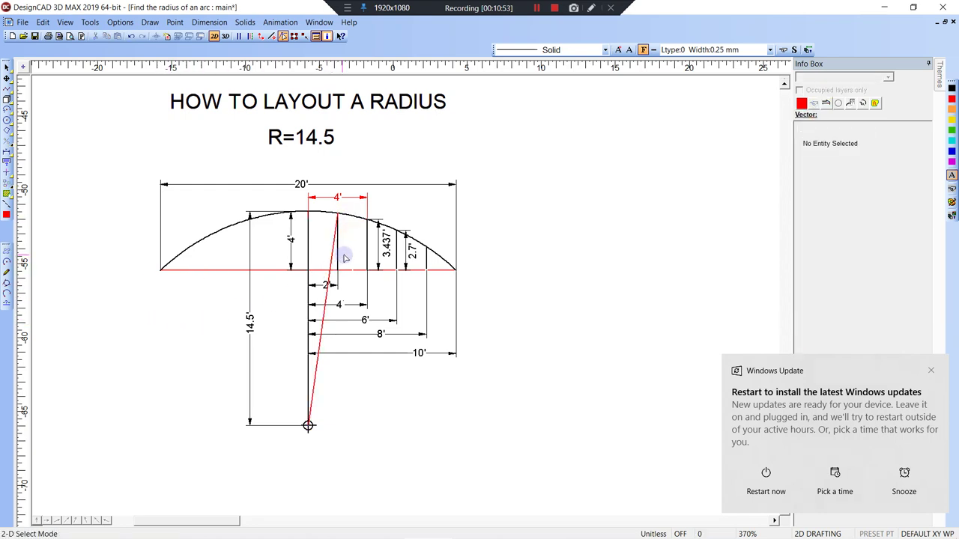
# Draw a red horizontal line from the arc end of the 2' offset to just past the vertical centreline
pyautogui.press('l')
pyautogui.click(340, 218)
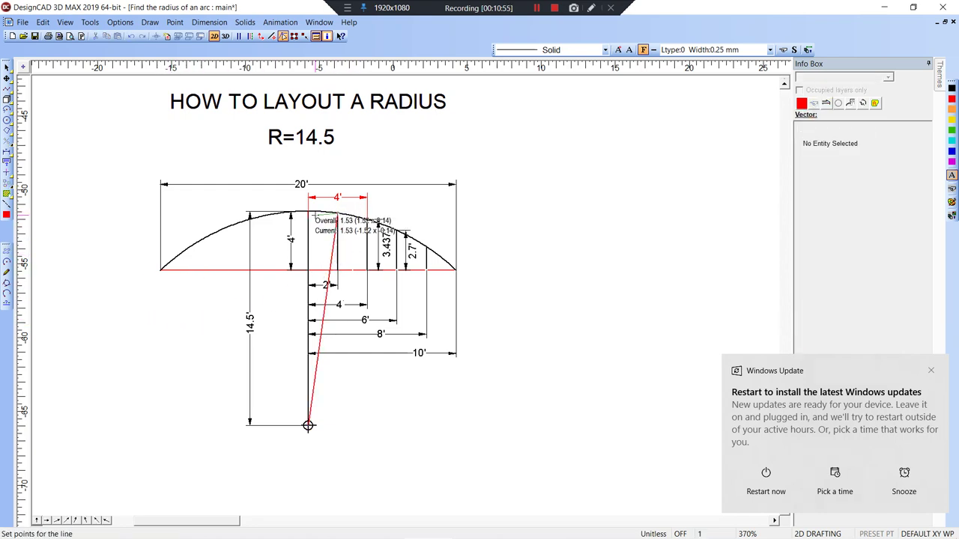
pyautogui.press('Escape')
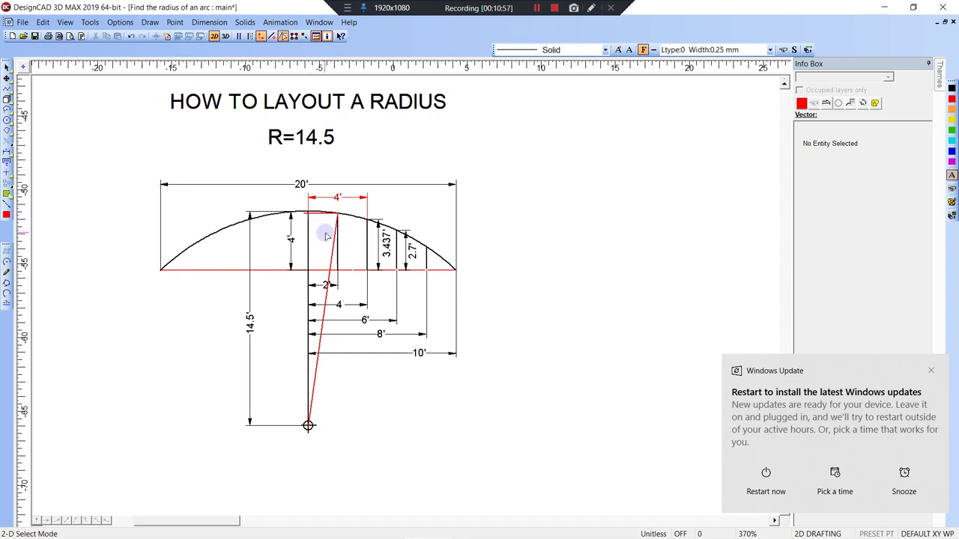
pyautogui.press('z')
pyautogui.click(276, 183)
pyautogui.click(376, 245)
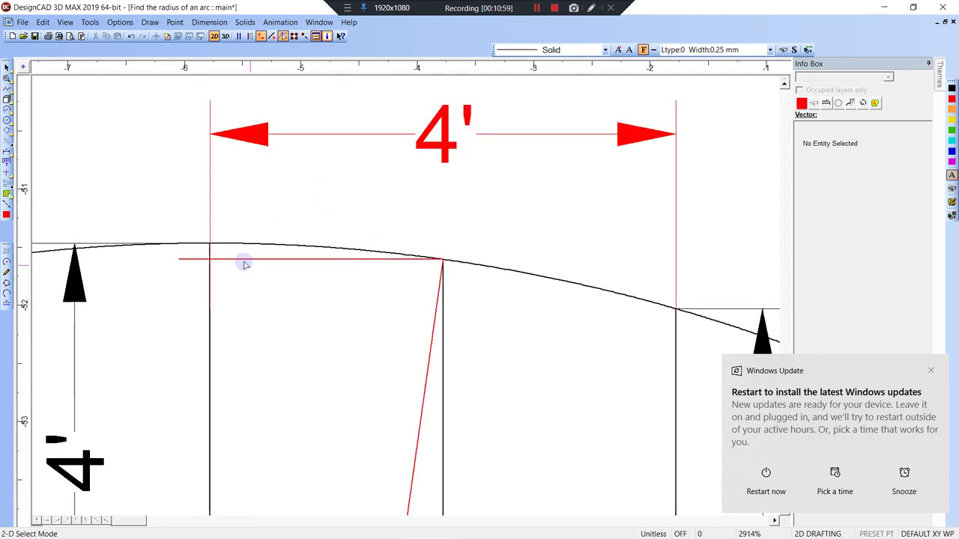
# Trim the red horizontal line at the vertical centreline to remove its overhang
pyautogui.press('i')
pyautogui.press('Escape')
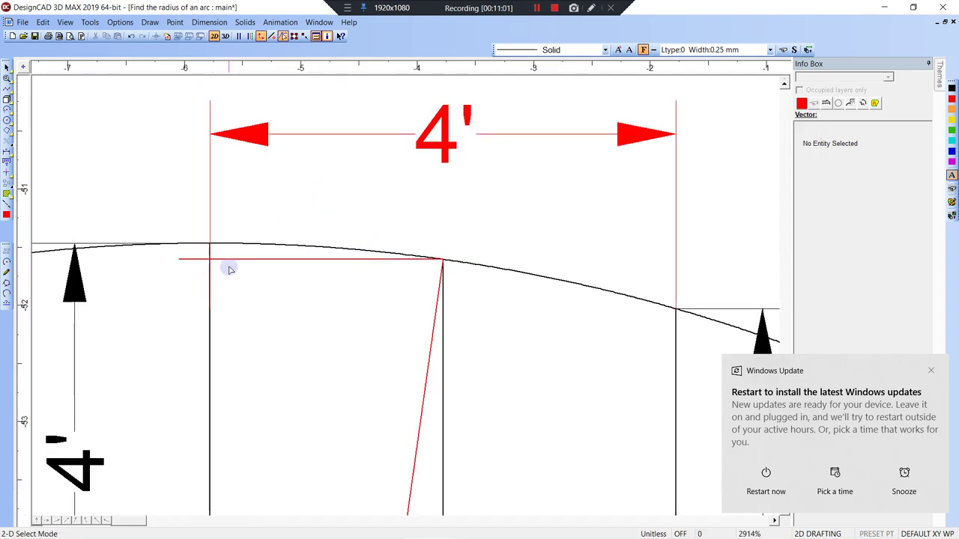
pyautogui.press('t')
pyautogui.press('Escape')
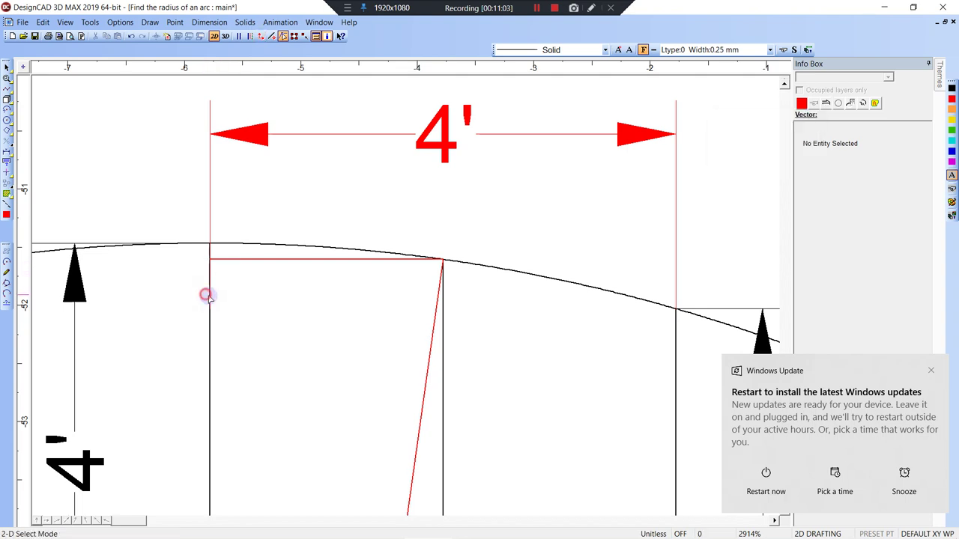
# Add a vertical dimension from the arc's centre point up the centreline, placed between the 14.5' dimension and the centreline
pyautogui.scroll(-5, 405, 297)
pyautogui.scroll(-2, 403, 295)
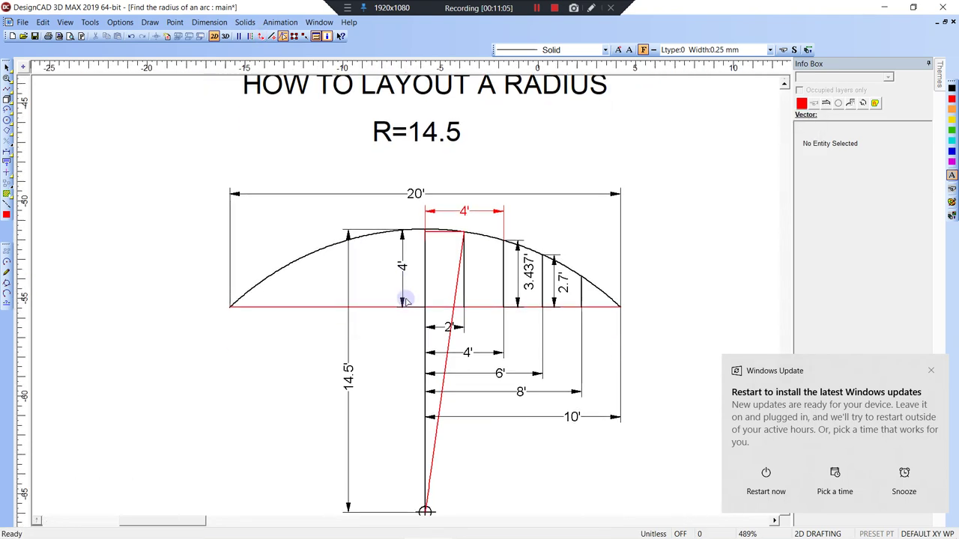
pyautogui.scroll(1, 422, 385)
pyautogui.press('d')
pyautogui.click(455, 512)
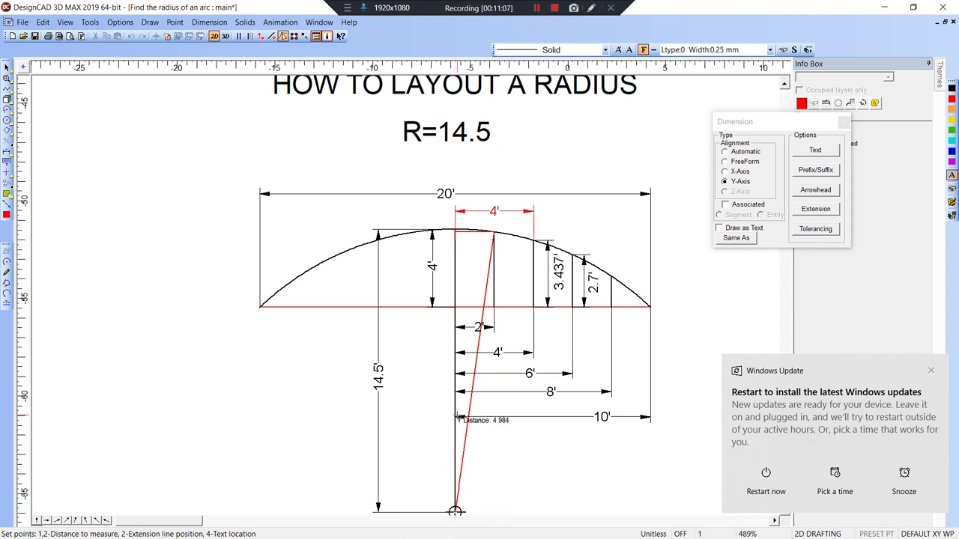
pyautogui.click(455, 240)
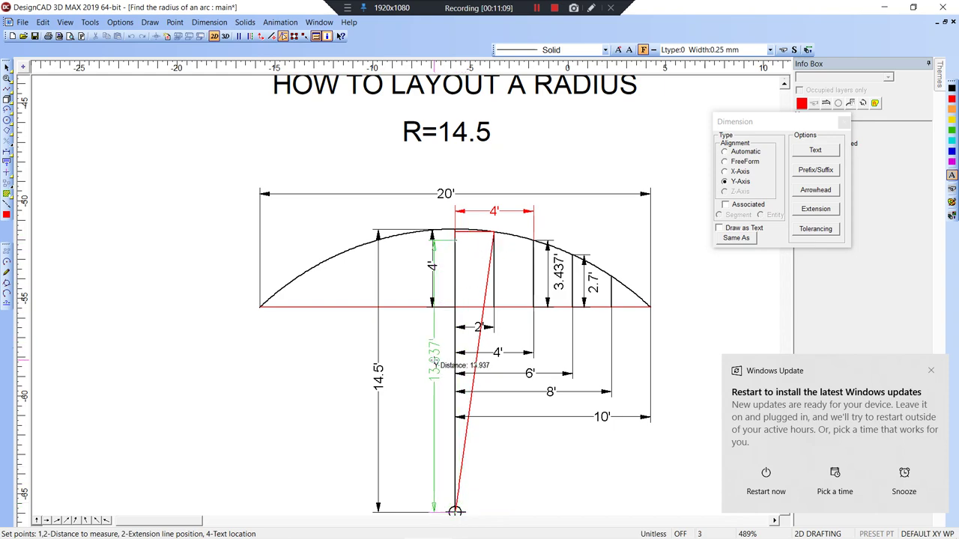
pyautogui.click(436, 360)
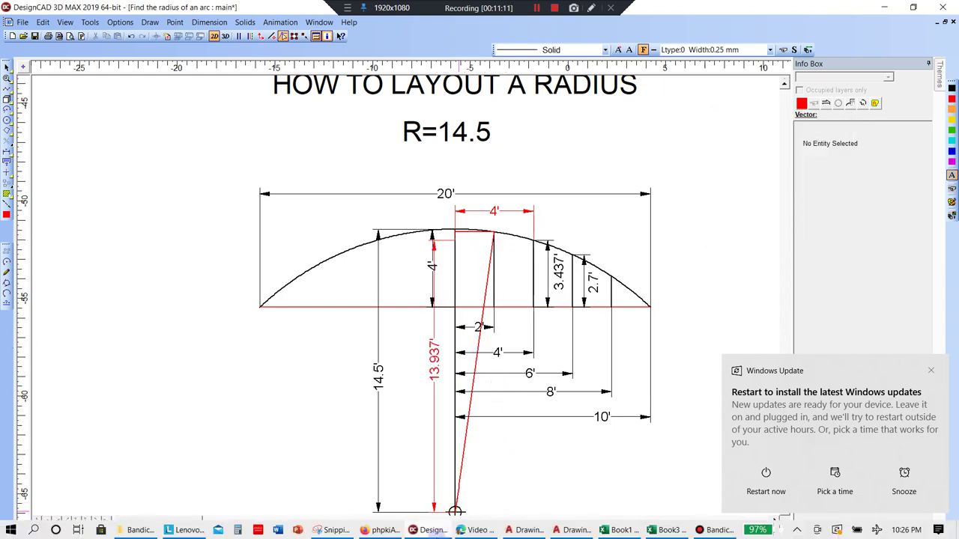
# Switch to the Excel workbook and check the radius in A50 and the formula in A52 against the drawing
pyautogui.click(433, 531)
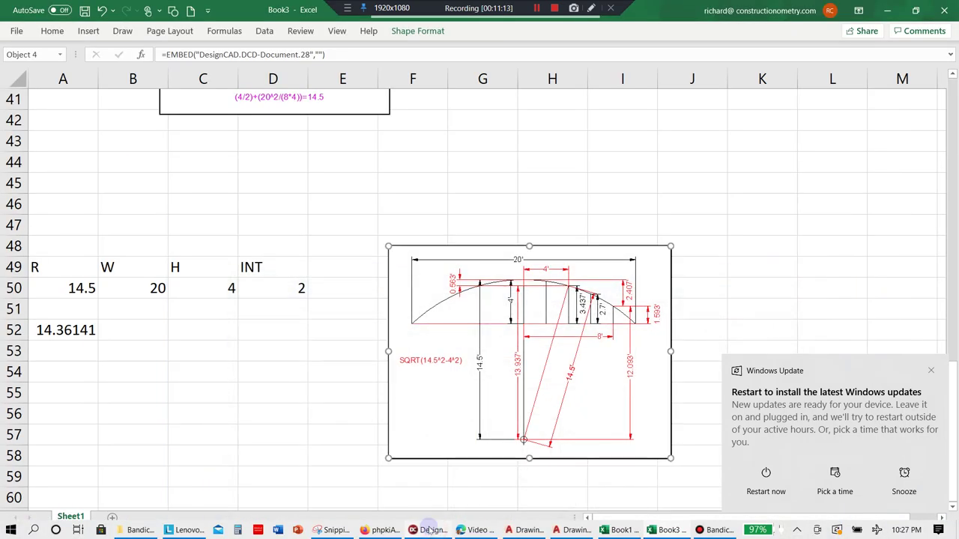
pyautogui.click(79, 288)
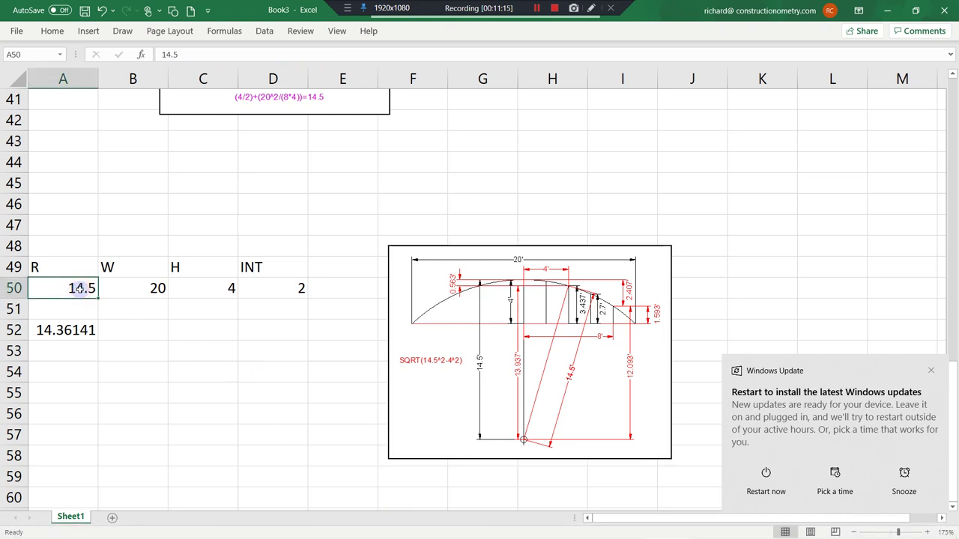
pyautogui.click(73, 331)
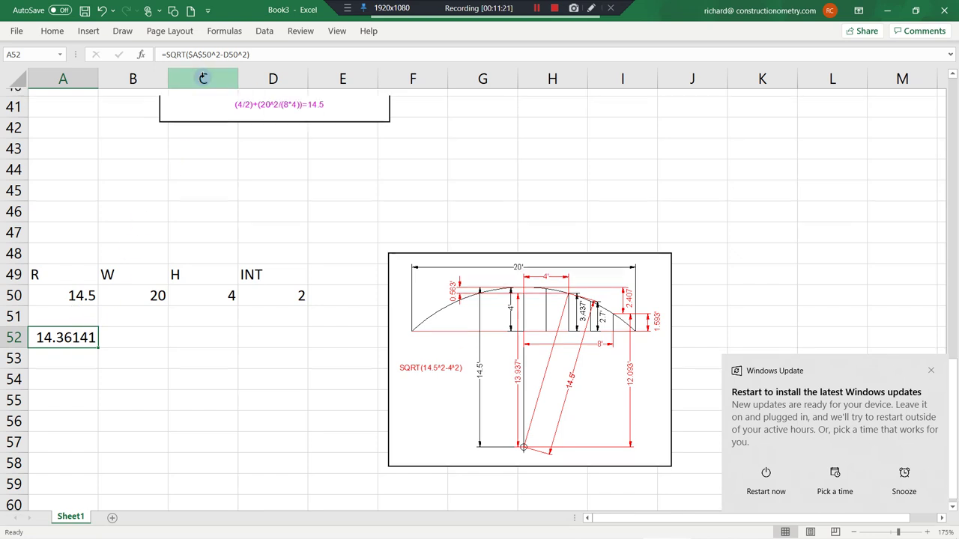
pyautogui.scroll(1, 201, 77)
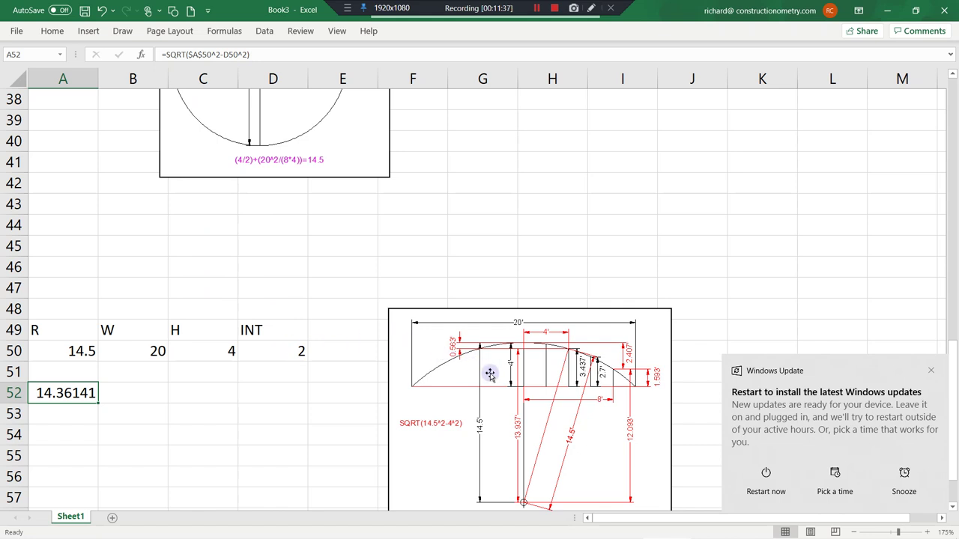
pyautogui.moveTo(499, 536)
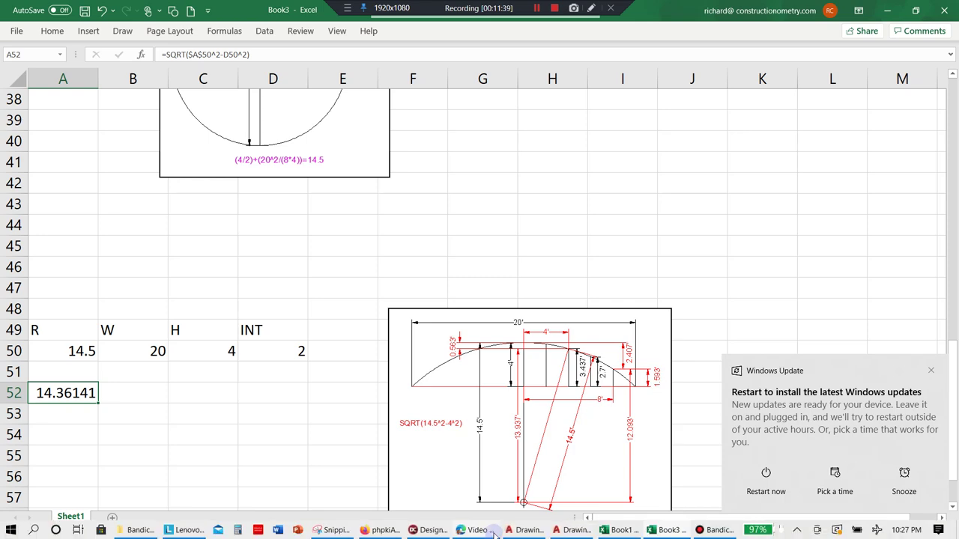
# Switch to DesignCAD and move the upper end of the new red vertical dimension to the red horizontal line of the 2' offset
pyautogui.click(432, 530)
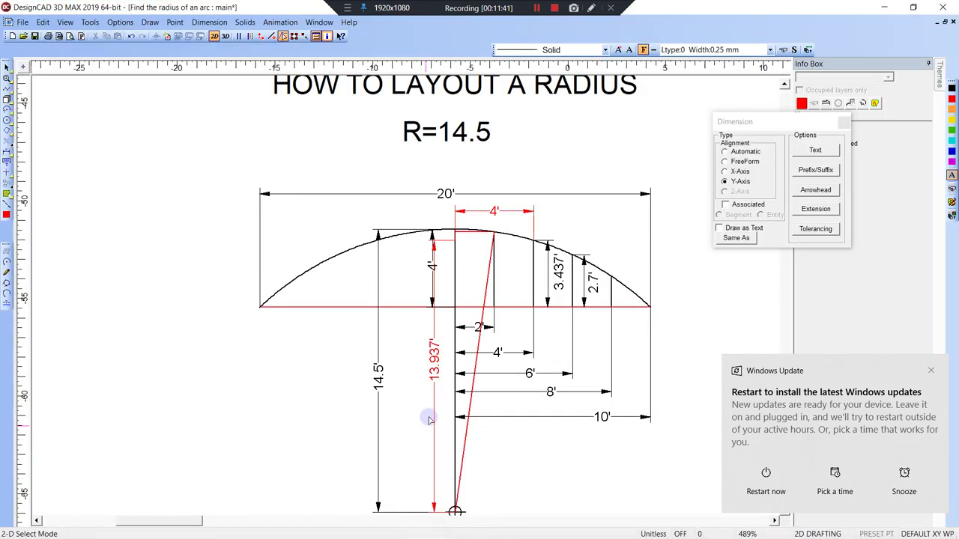
pyautogui.click(424, 406)
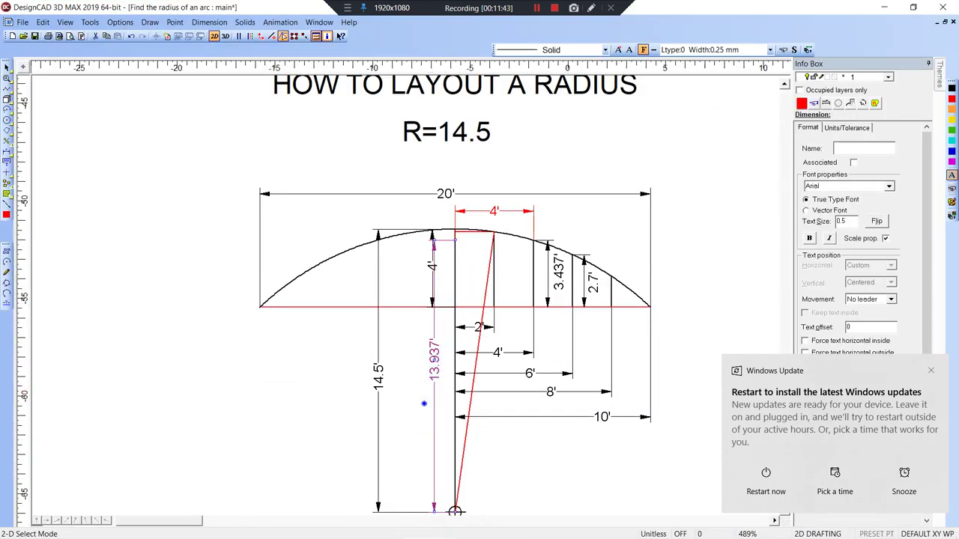
pyautogui.click(413, 369)
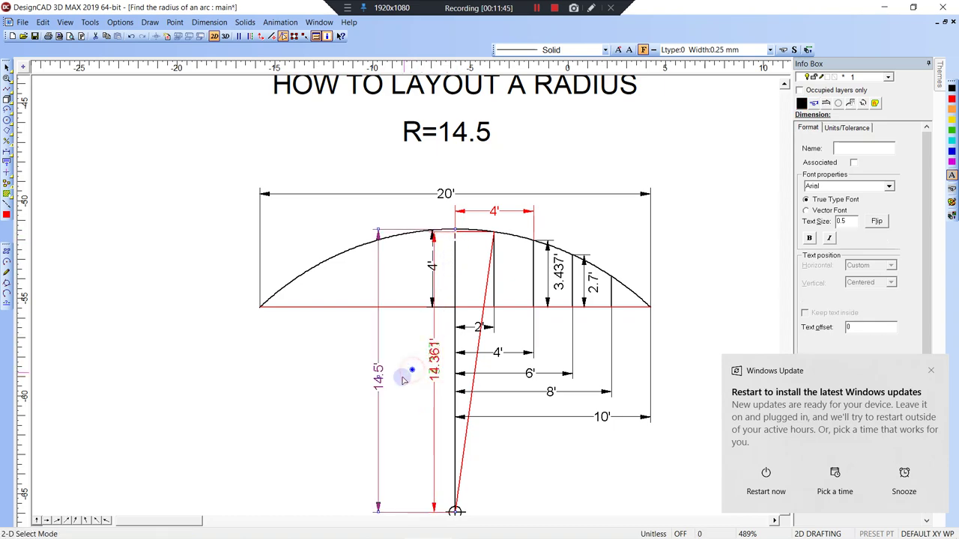
# Switch to the Excel workbook and enter the formula =$A$50-A52 in cell B52
pyautogui.moveTo(375, 535)
pyautogui.click(418, 533)
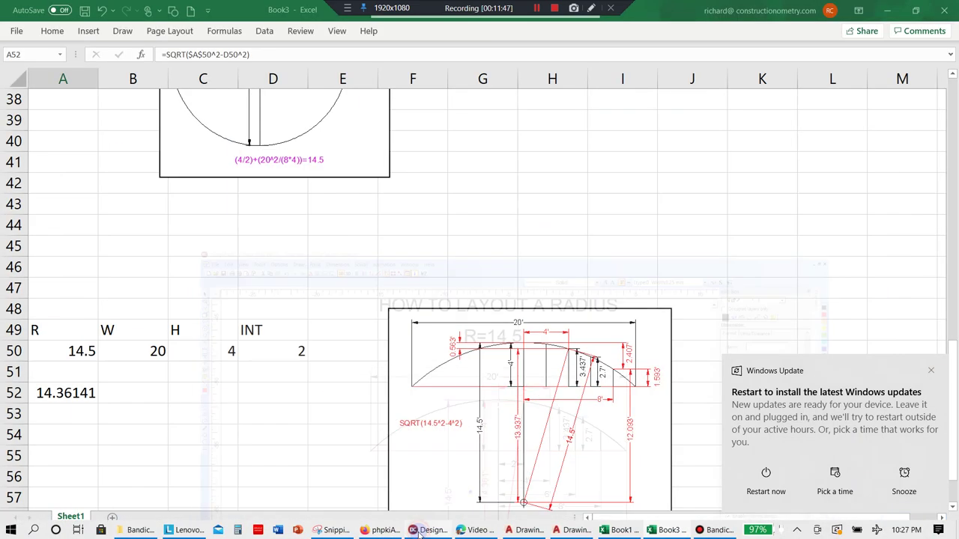
pyautogui.click(158, 417)
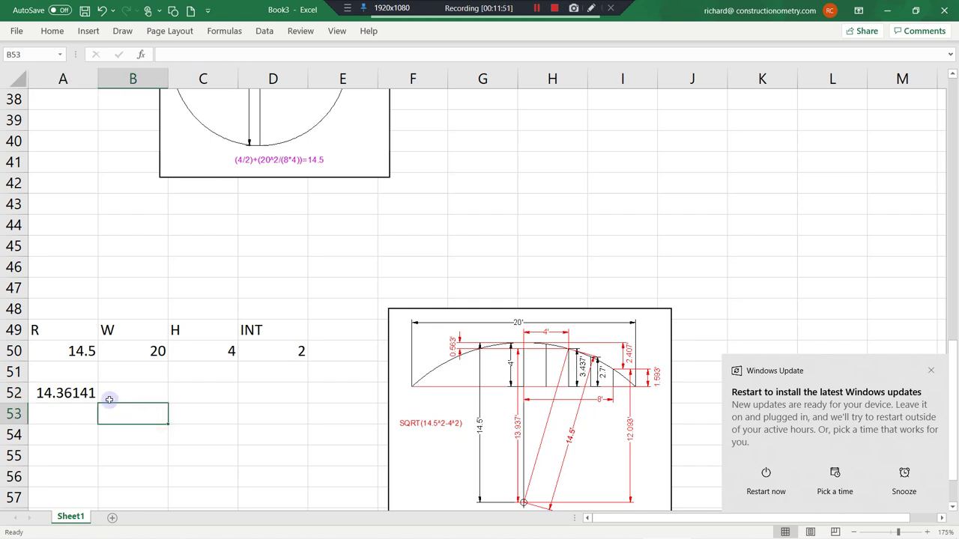
pyautogui.click(75, 417)
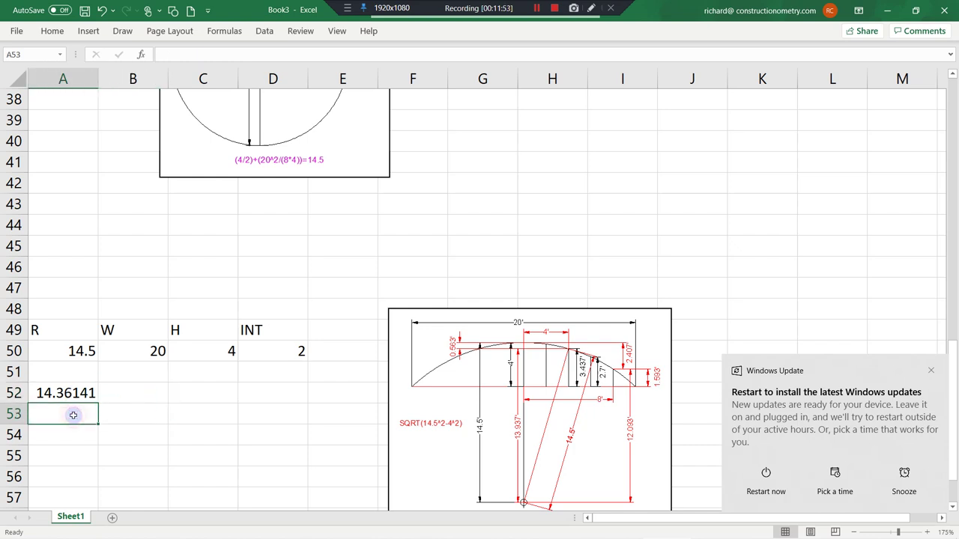
pyautogui.click(113, 396)
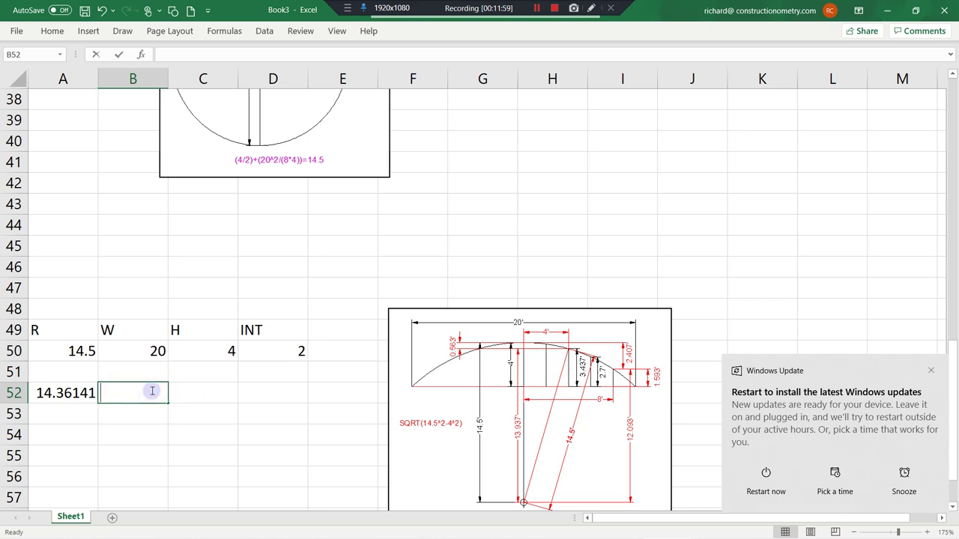
pyautogui.write('=')
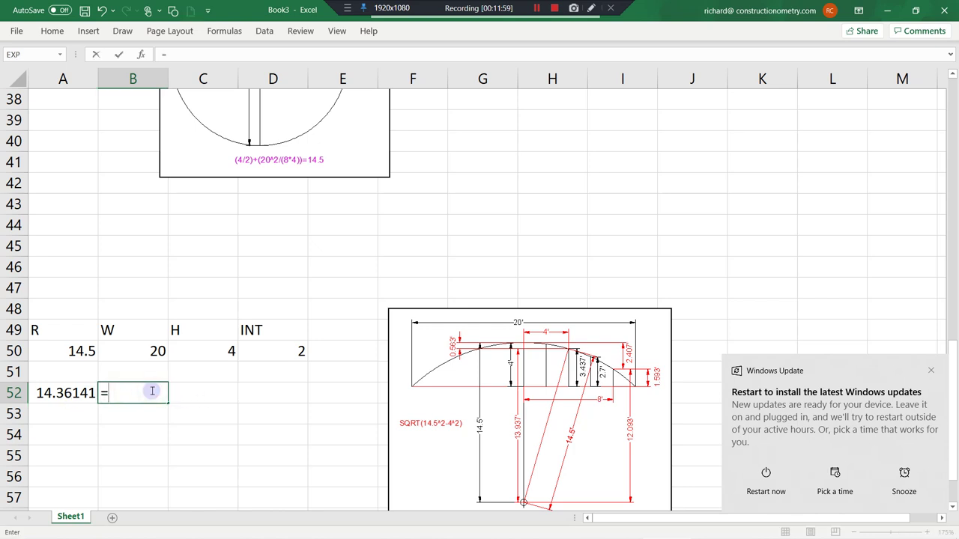
pyautogui.click(68, 350)
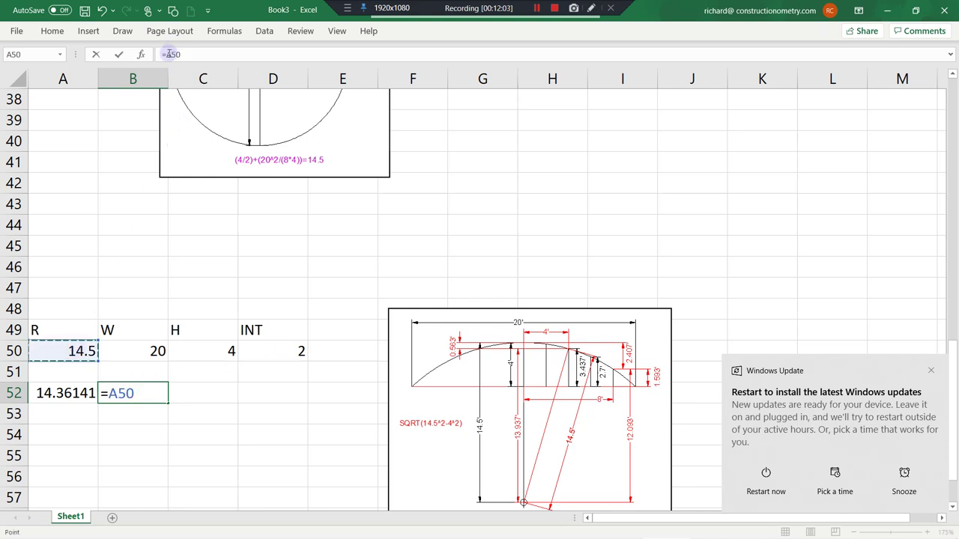
pyautogui.click(172, 54)
pyautogui.write('$A$50-A52')
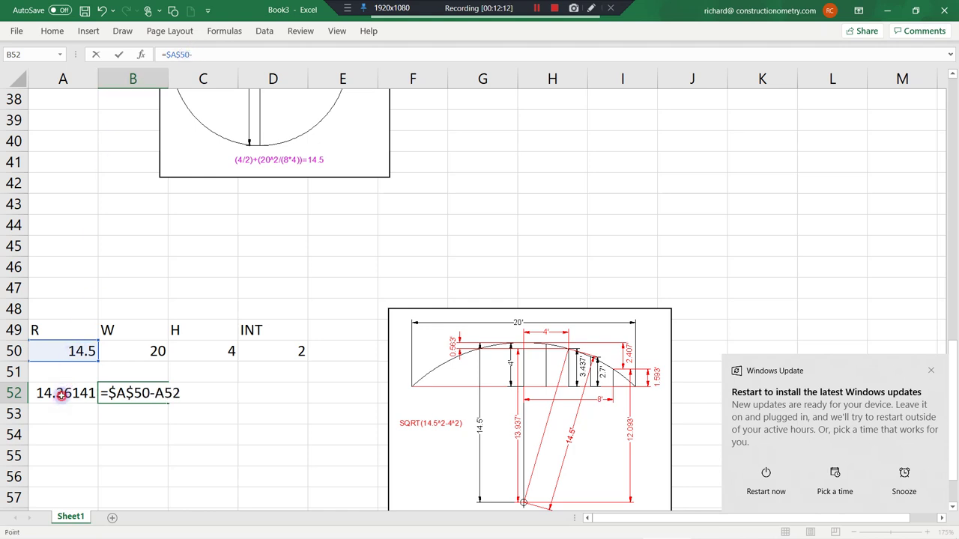
pyautogui.click(62, 396)
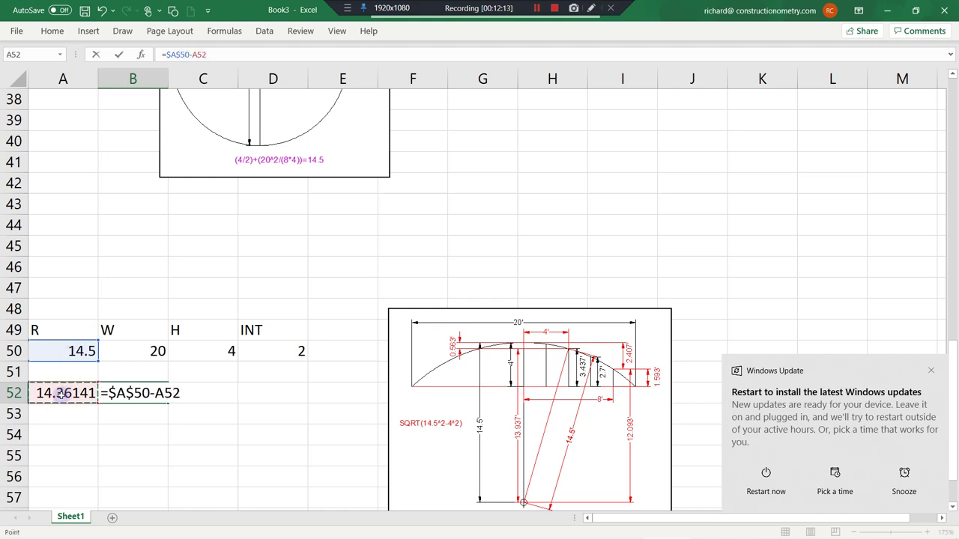
pyautogui.press('Return')
# Enter the formula =$C$50-B52 in cell C52 to calculate the arc's height above the chord
pyautogui.click(200, 394)
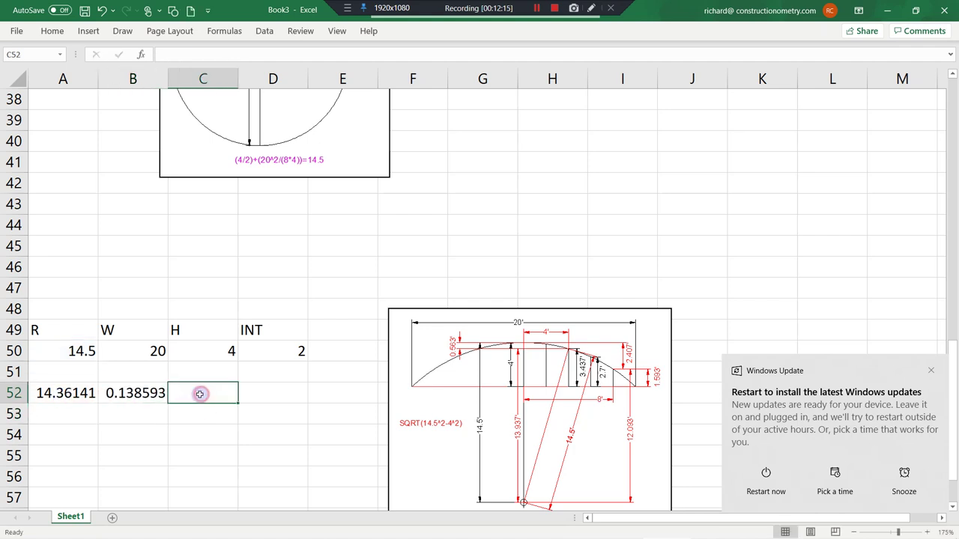
pyautogui.write('=')
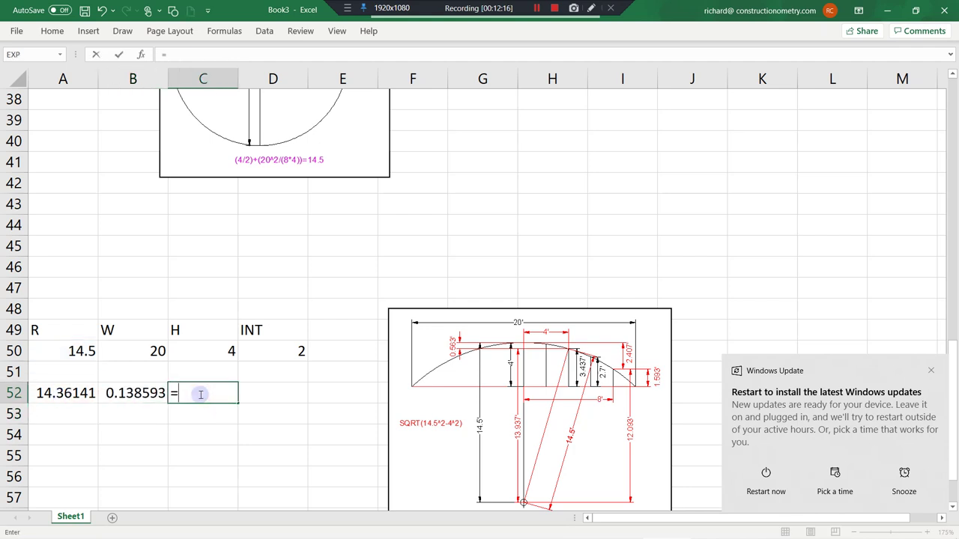
pyautogui.click(210, 351)
pyautogui.click(166, 54)
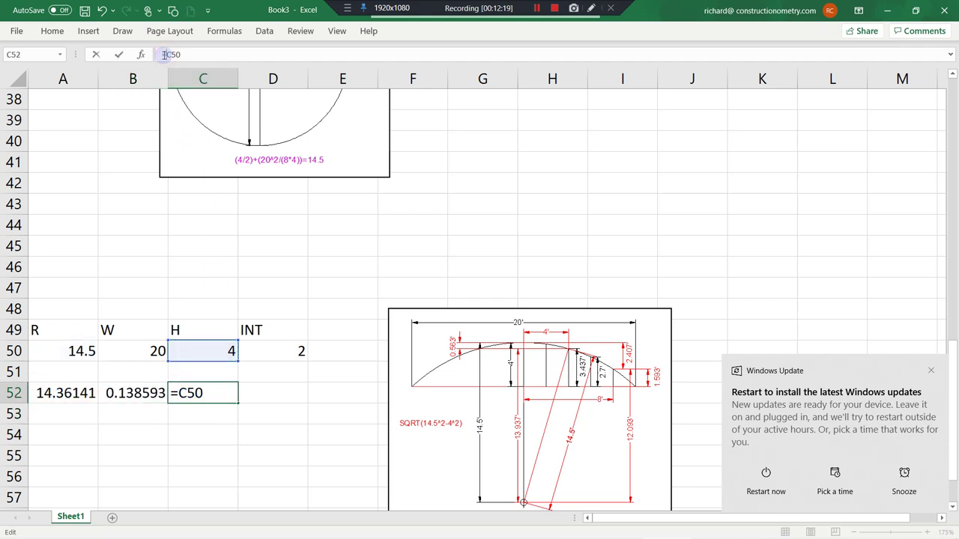
pyautogui.write('$C$')
pyautogui.press('Return')
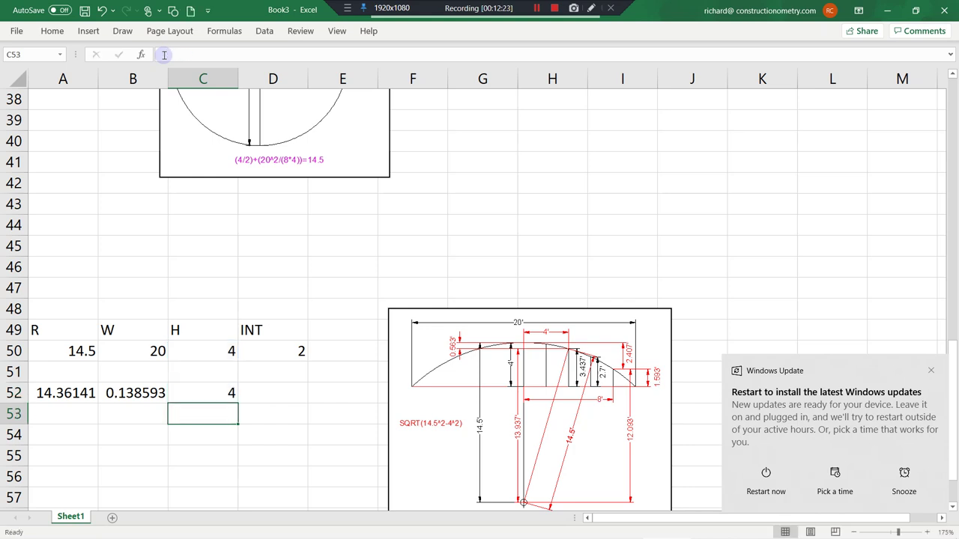
pyautogui.click(210, 393)
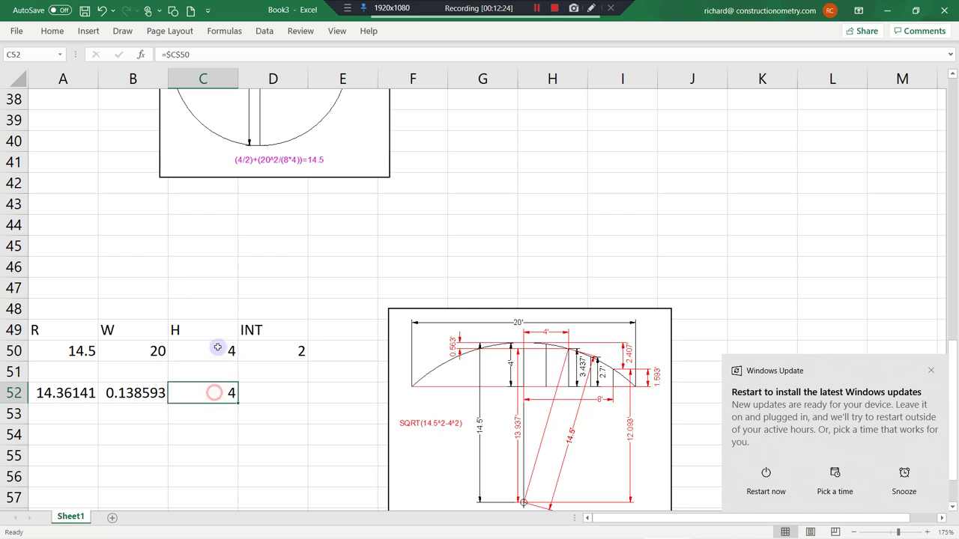
pyautogui.click(209, 54)
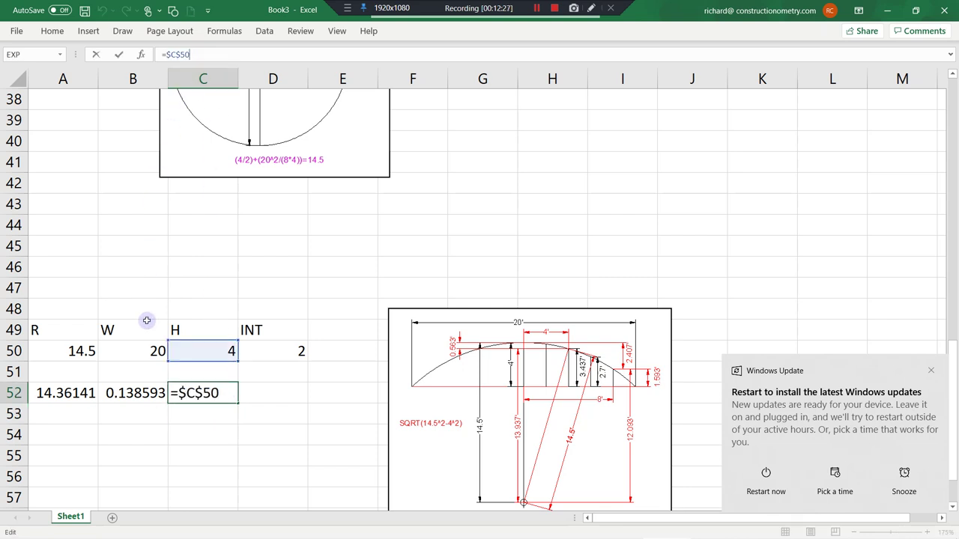
pyautogui.click(129, 393)
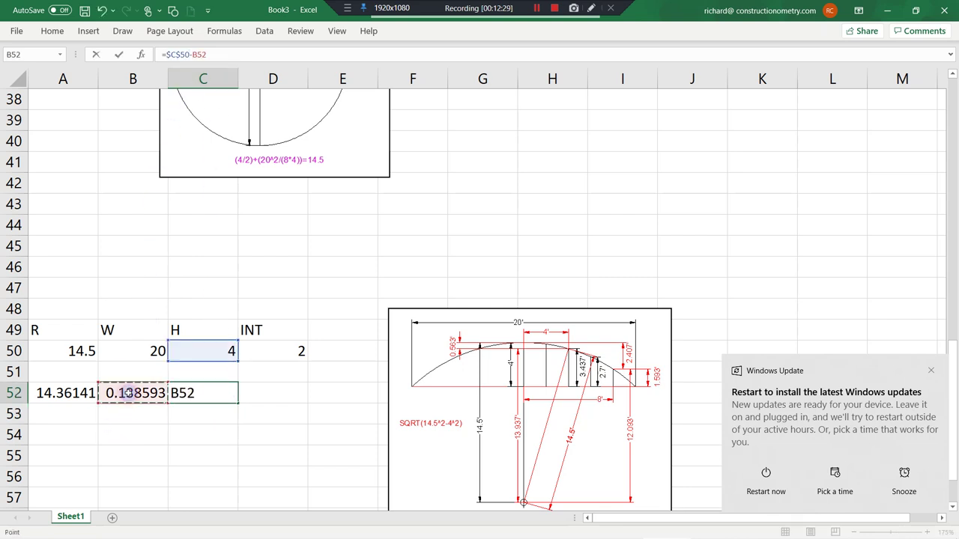
pyautogui.press('Return')
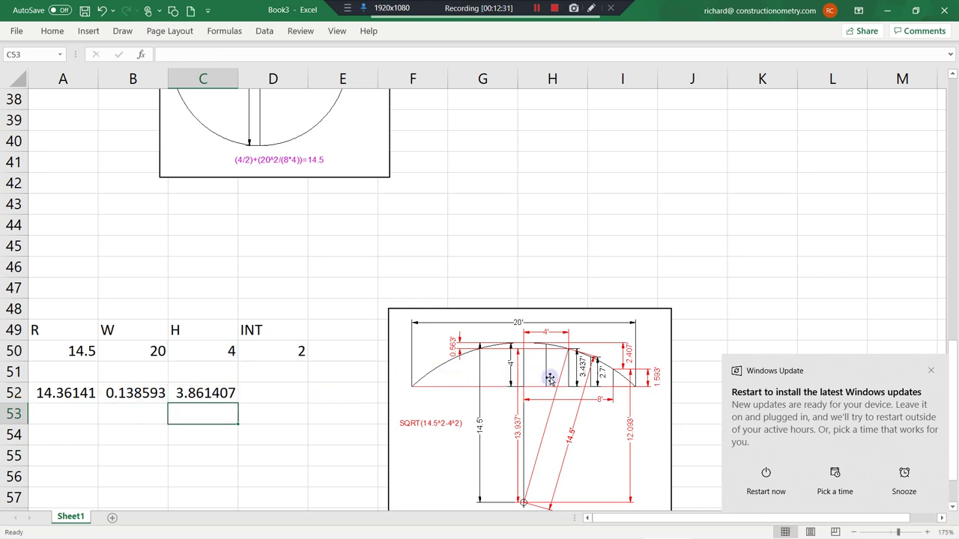
# Switch to DesignCAD, dimension the arc's vertical height above the chord at the 2' offset, and return to the Excel workbook
pyautogui.moveTo(781, 529)
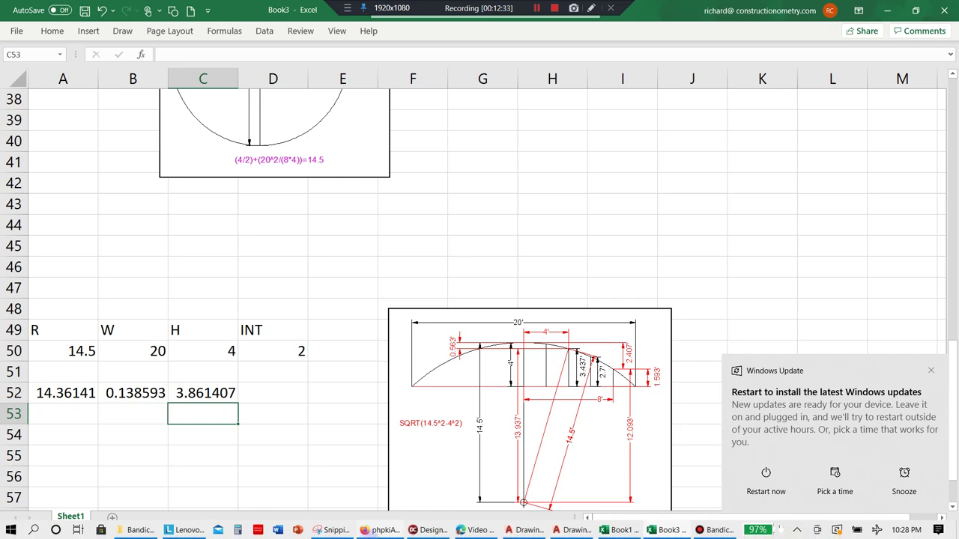
pyautogui.click(416, 533)
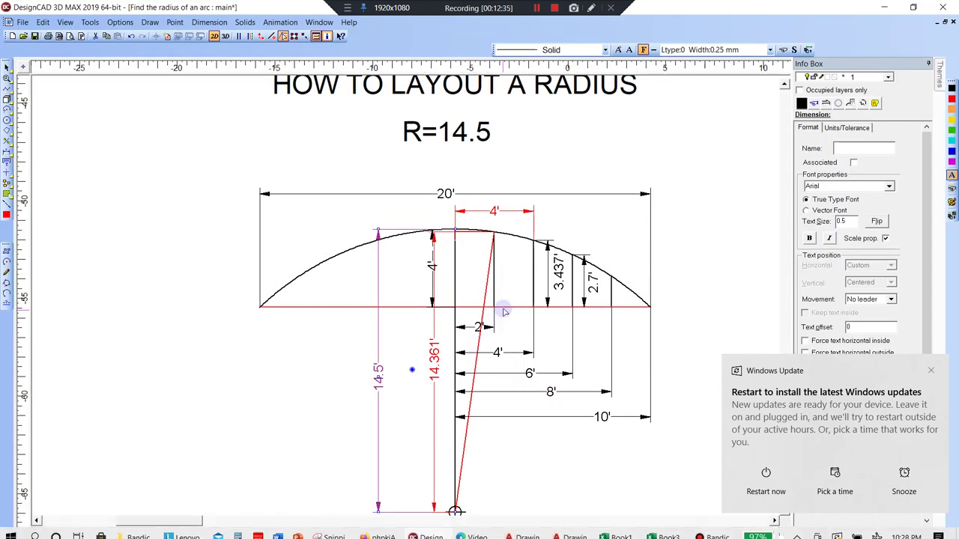
pyautogui.click(509, 307)
pyautogui.hotkey('ctrl', 'd')
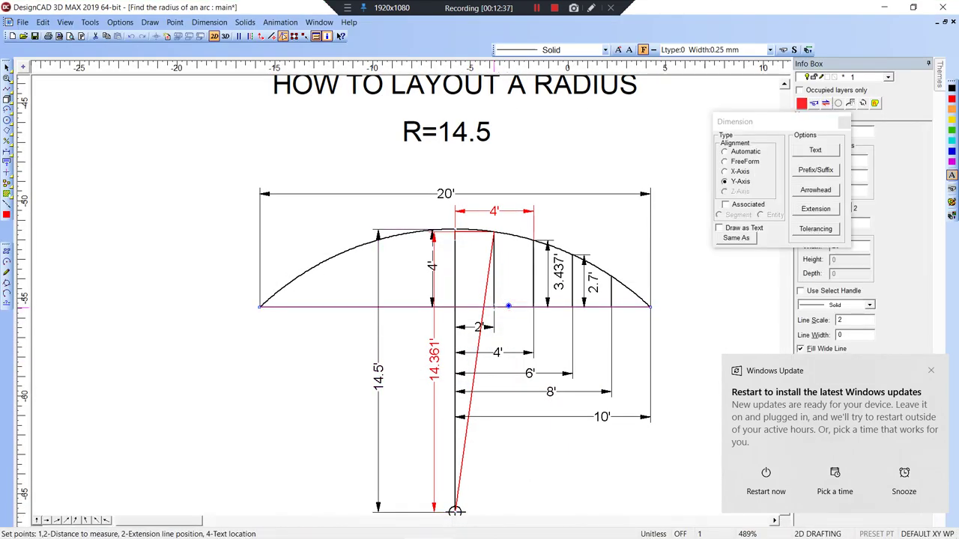
pyautogui.click(509, 306)
pyautogui.click(494, 234)
pyautogui.click(522, 276)
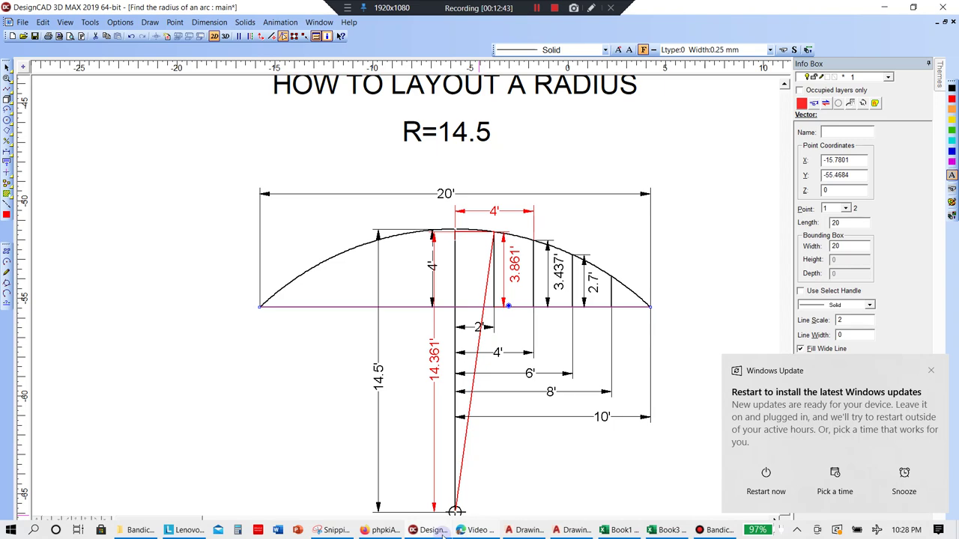
pyautogui.click(429, 527)
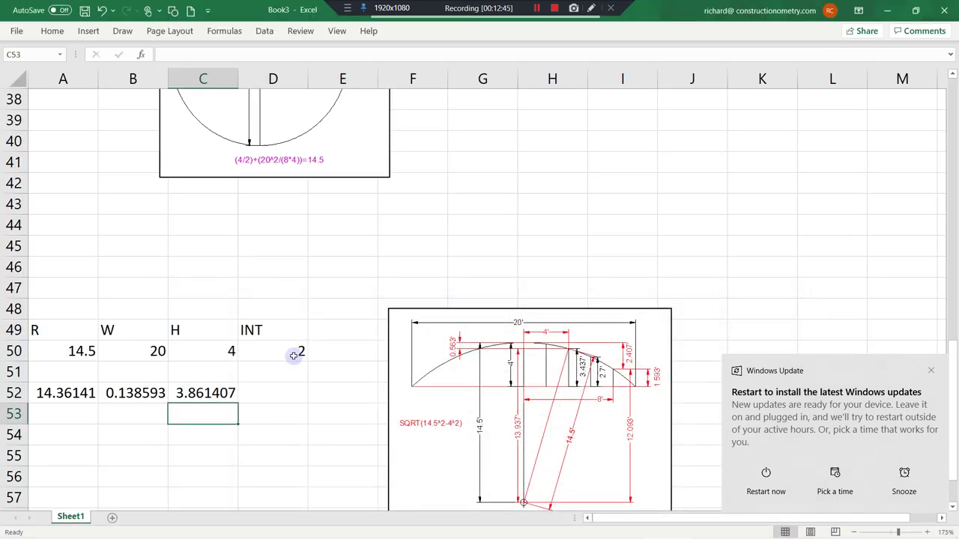
# Enter the formula =D50+2 in cell D51 to calculate the second interval
pyautogui.scroll(-4, 317, 349)
pyautogui.scroll(2, 265, 338)
pyautogui.moveTo(75, 264); pyautogui.dragTo(267, 266)
pyautogui.click(296, 247)
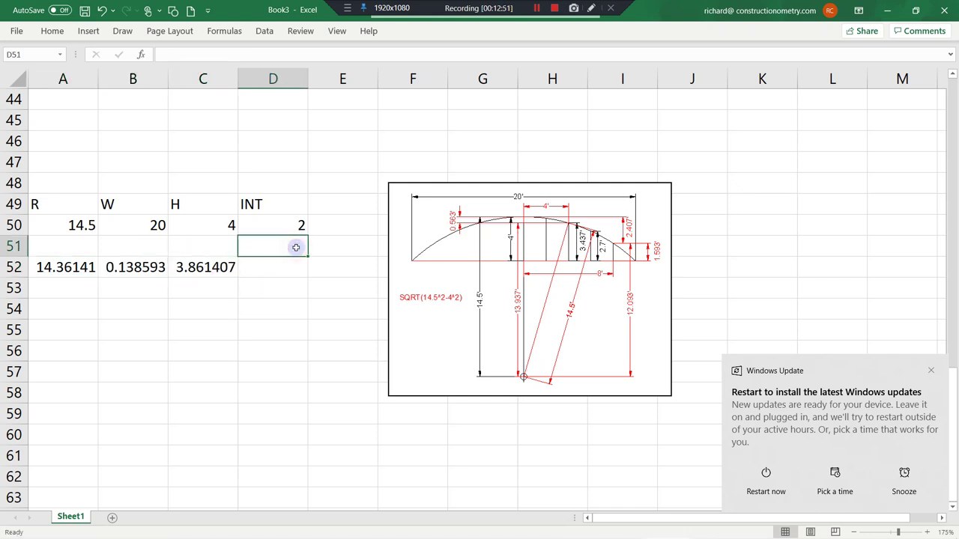
pyautogui.write('=')
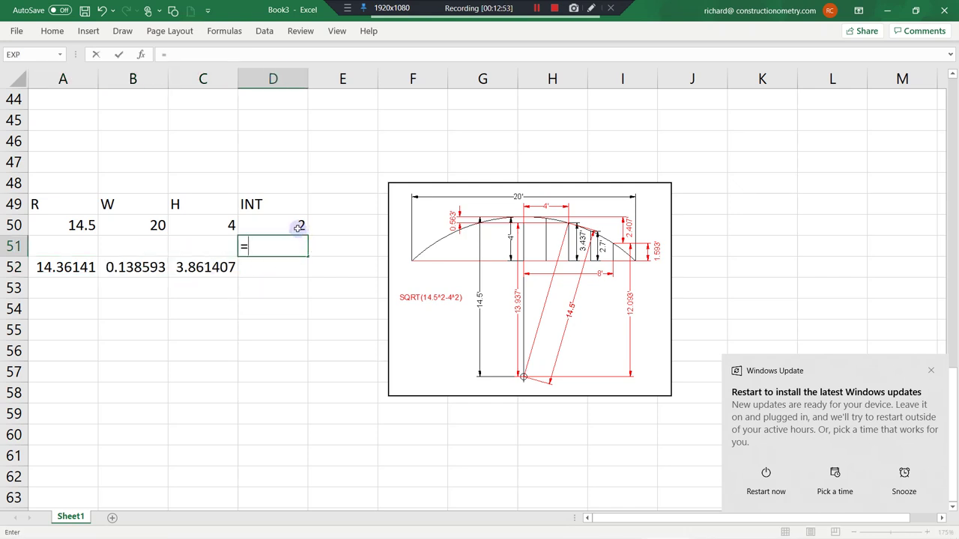
pyautogui.click(296, 227)
pyautogui.write('*2')
pyautogui.press('Return')
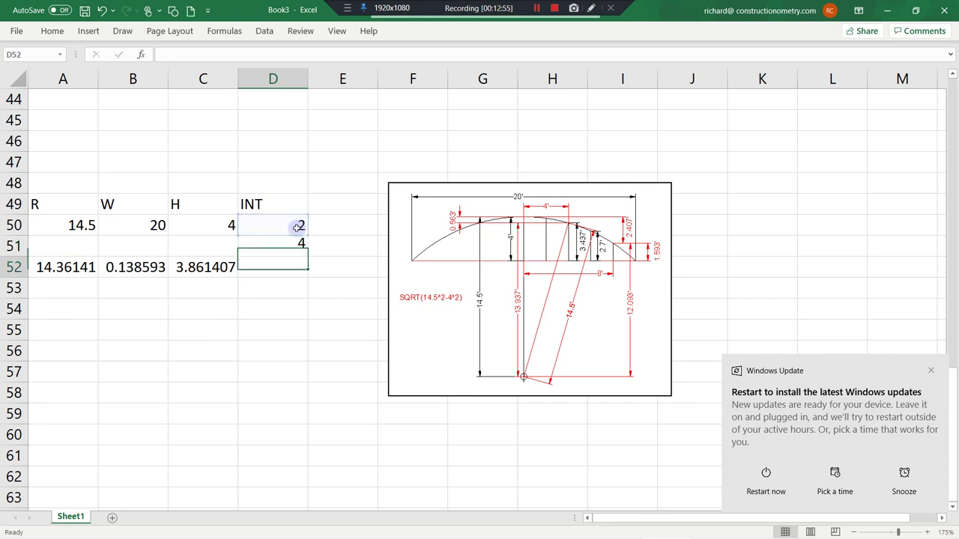
# Fill the interval formula from D51 down through cell D54
pyautogui.click(301, 246)
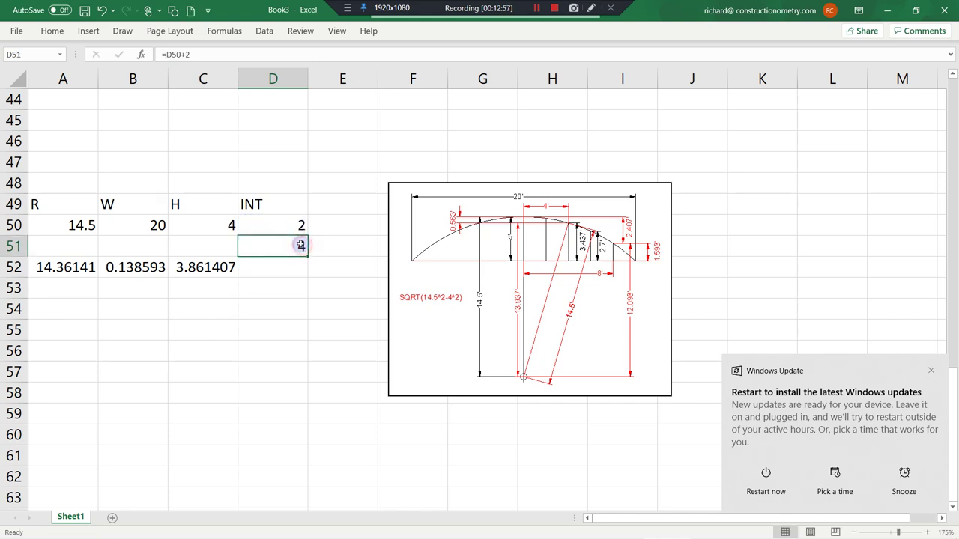
pyautogui.moveTo(307, 257); pyautogui.dragTo(308, 319)
pyautogui.click(170, 336)
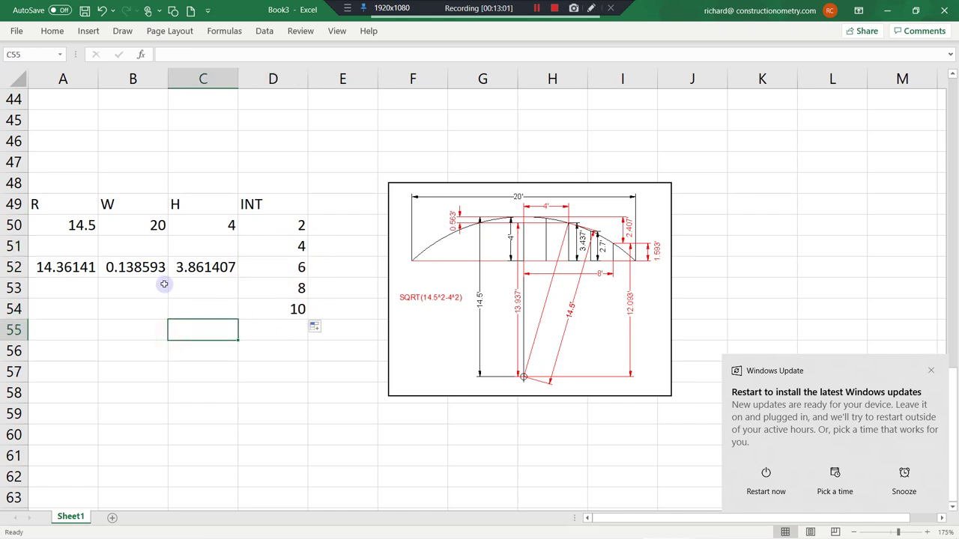
# Review the formulas in row 52 and fill A52:C52 down through row 56 to calculate the remaining arc heights
pyautogui.click(70, 267)
pyautogui.click(180, 269)
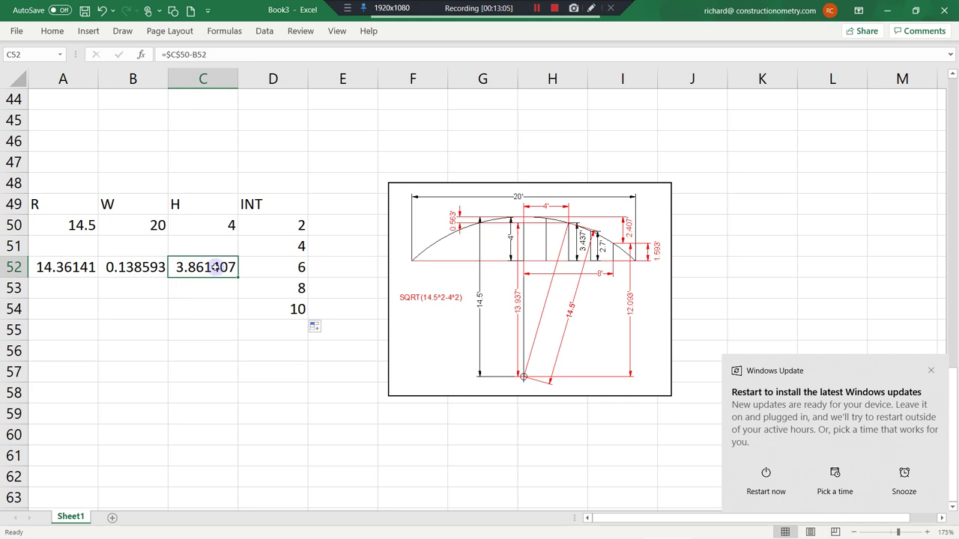
pyautogui.click(143, 266)
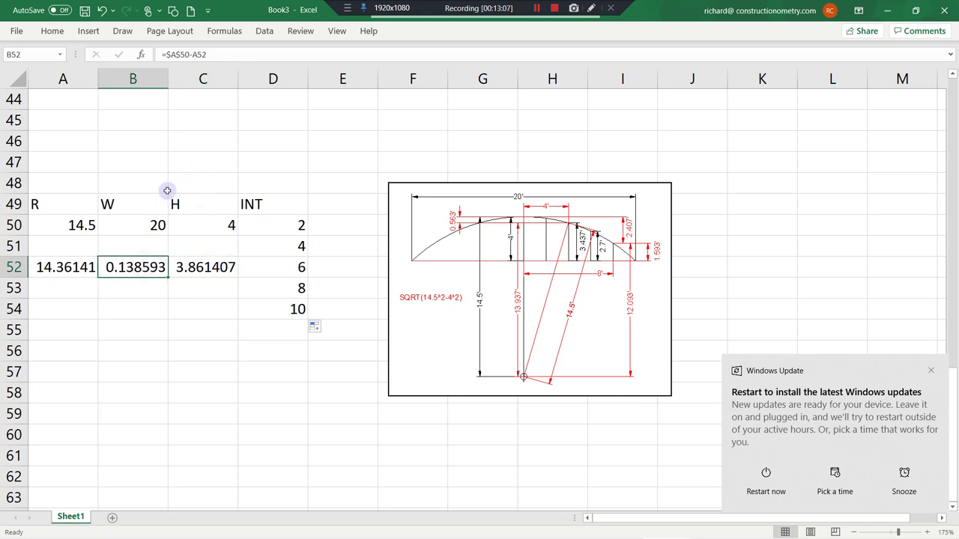
pyautogui.click(75, 268)
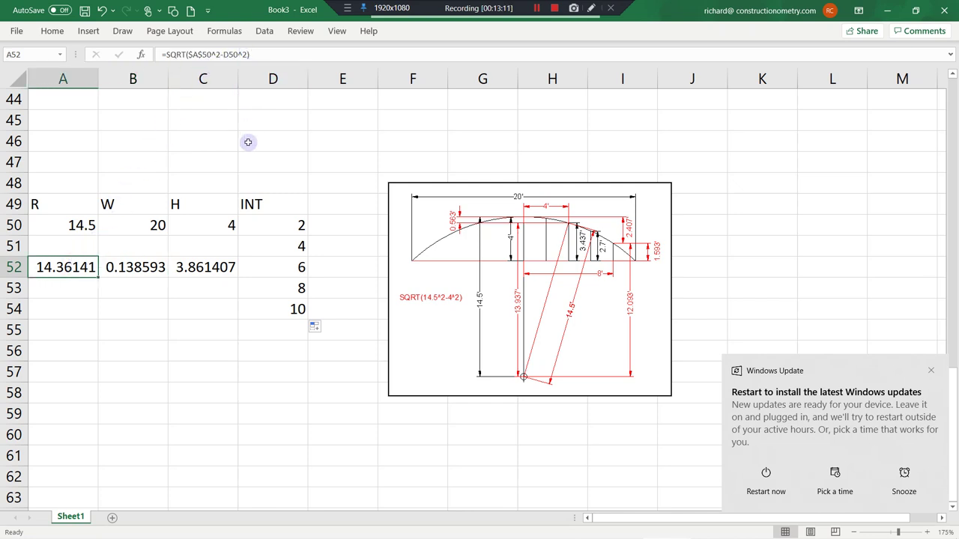
pyautogui.click(78, 287)
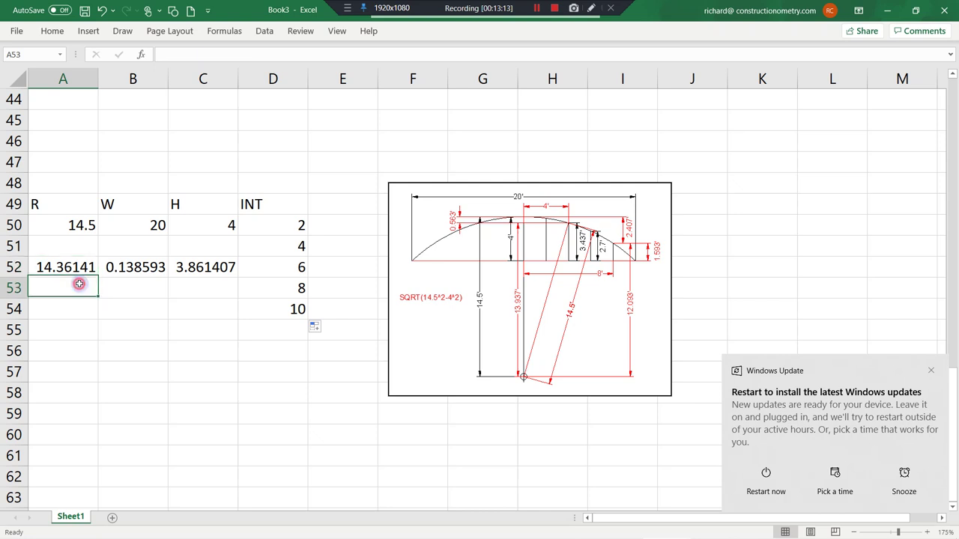
pyautogui.moveTo(80, 268); pyautogui.dragTo(240, 370)
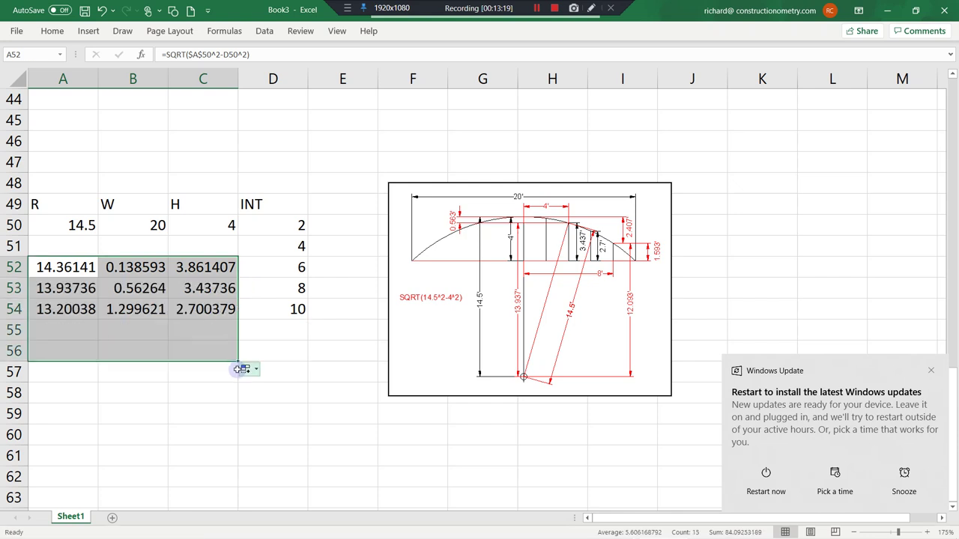
pyautogui.click(125, 391)
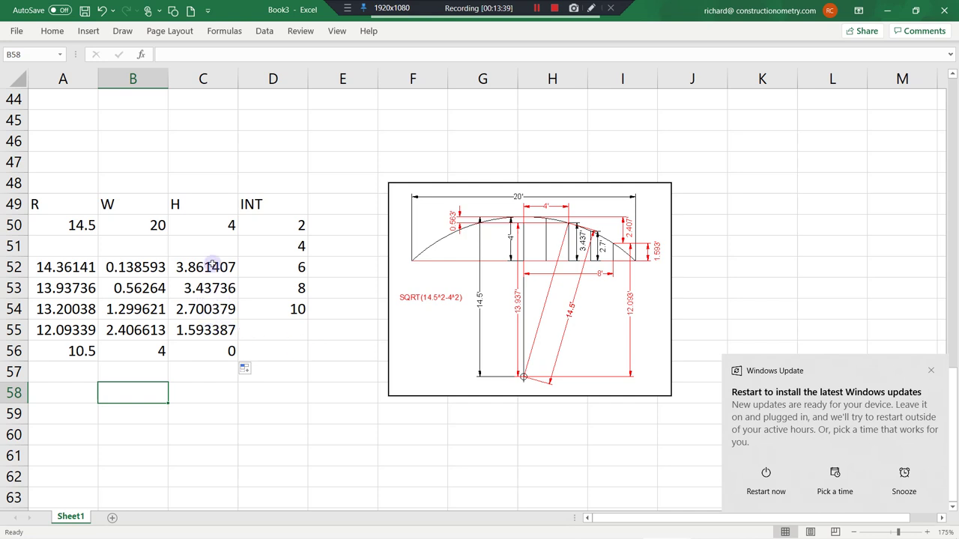
pyautogui.moveTo(212, 265); pyautogui.dragTo(212, 350)
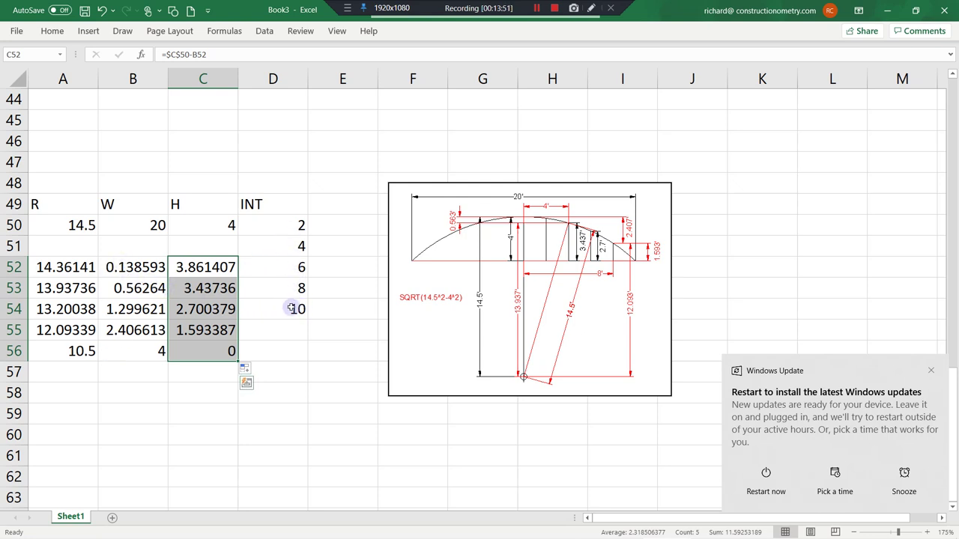
pyautogui.click(189, 398)
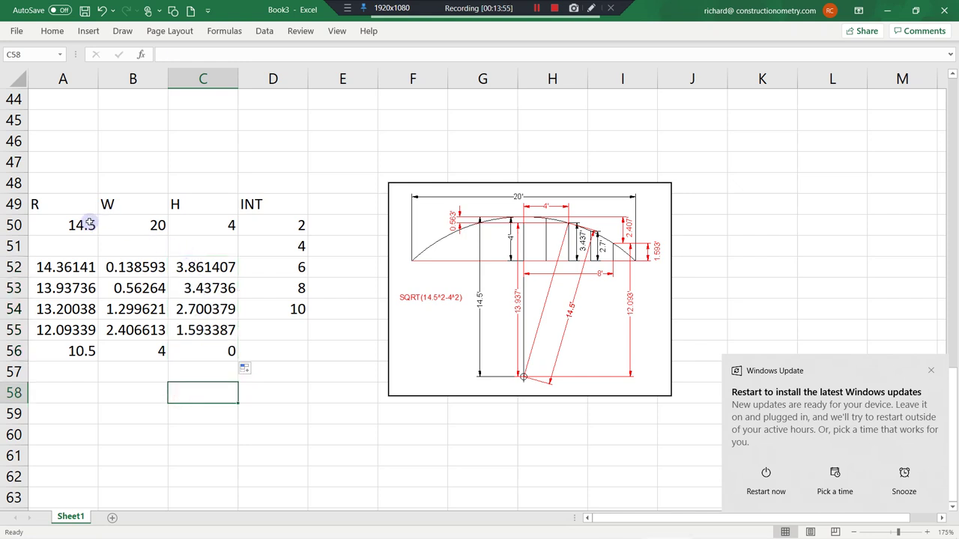
# Fill the input cells A50:D50 with the standard orange color
pyautogui.moveTo(90, 223); pyautogui.dragTo(263, 222)
pyautogui.rightClick(264, 223)
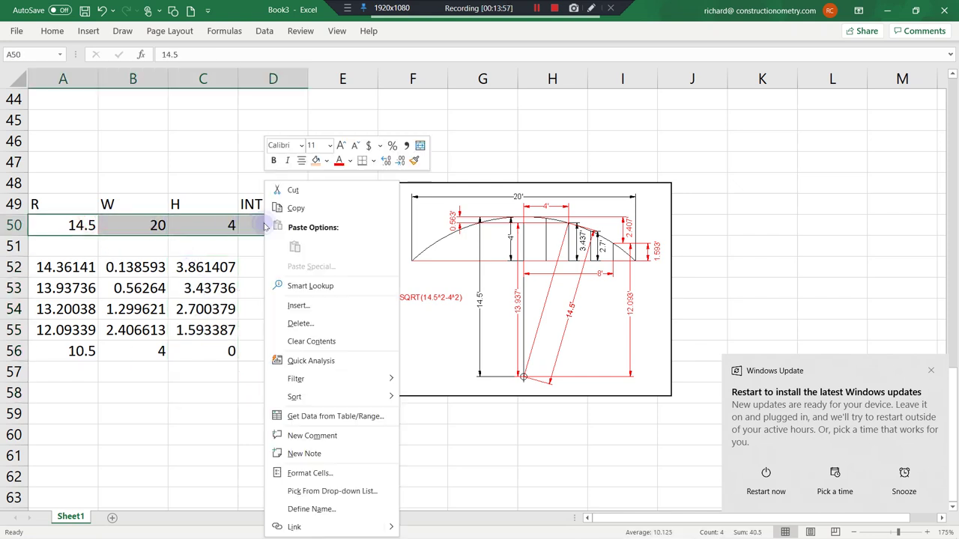
pyautogui.click(327, 162)
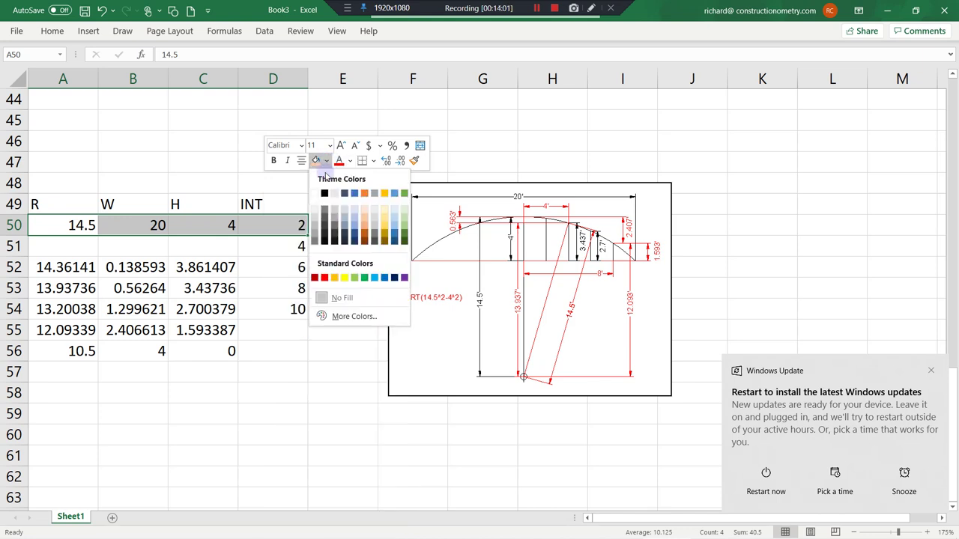
pyautogui.click(335, 278)
pyautogui.click(278, 388)
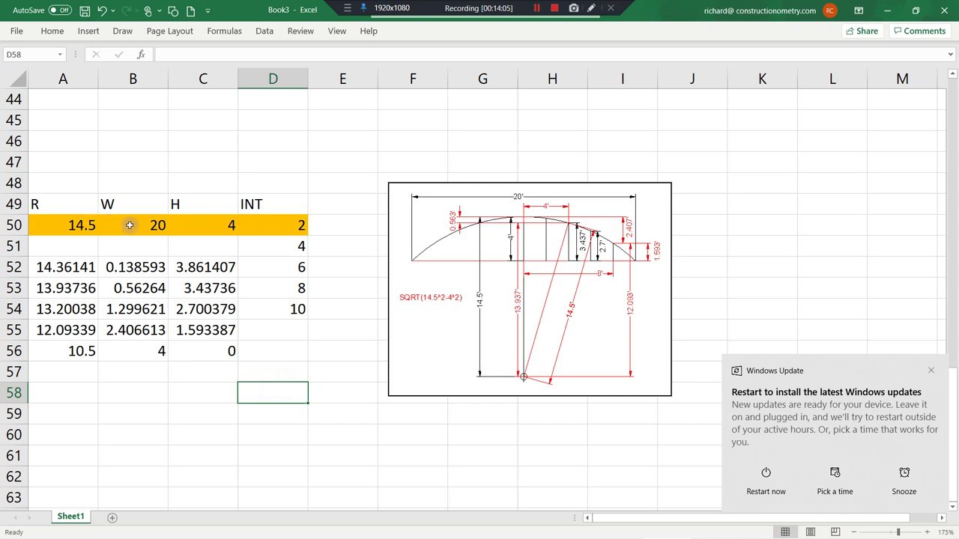
# Give the input cells A50:D50 a custom light red fill with hex value #FE6950
pyautogui.moveTo(87, 225); pyautogui.dragTo(264, 228)
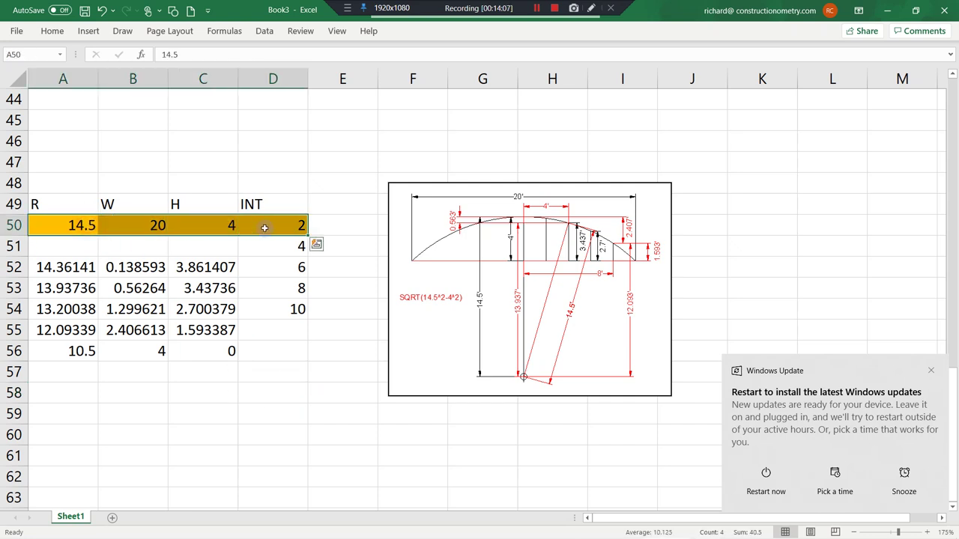
pyautogui.rightClick(263, 227)
pyautogui.click(326, 163)
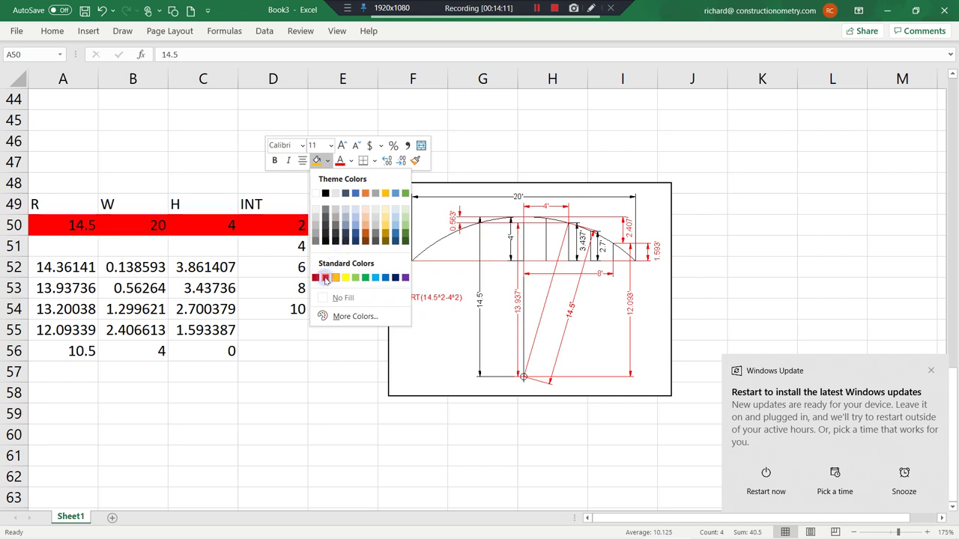
pyautogui.click(334, 316)
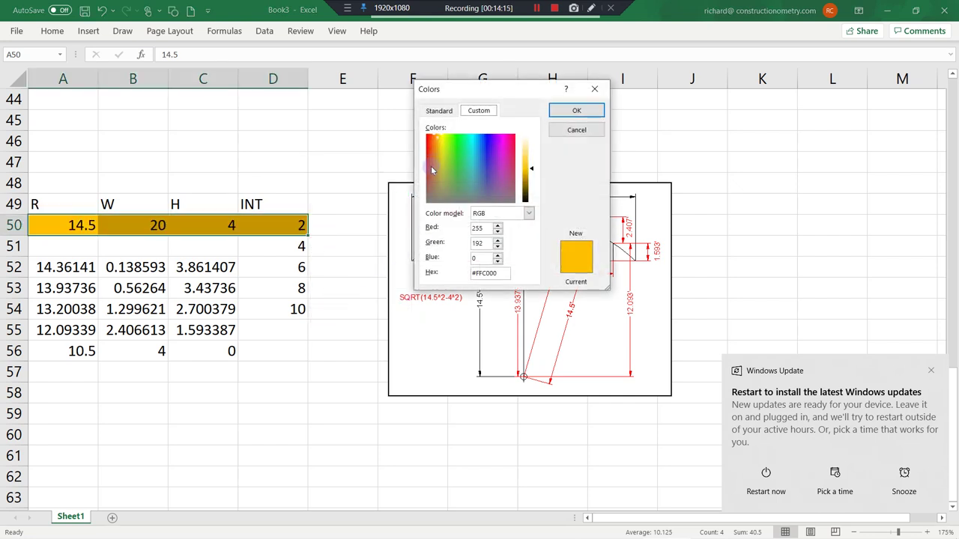
pyautogui.moveTo(429, 160); pyautogui.dragTo(428, 137)
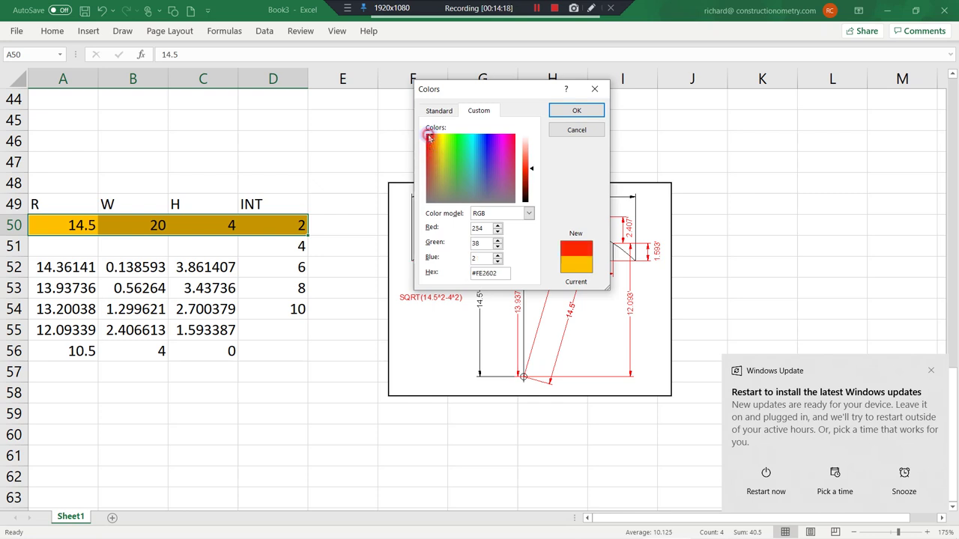
pyautogui.click(525, 158)
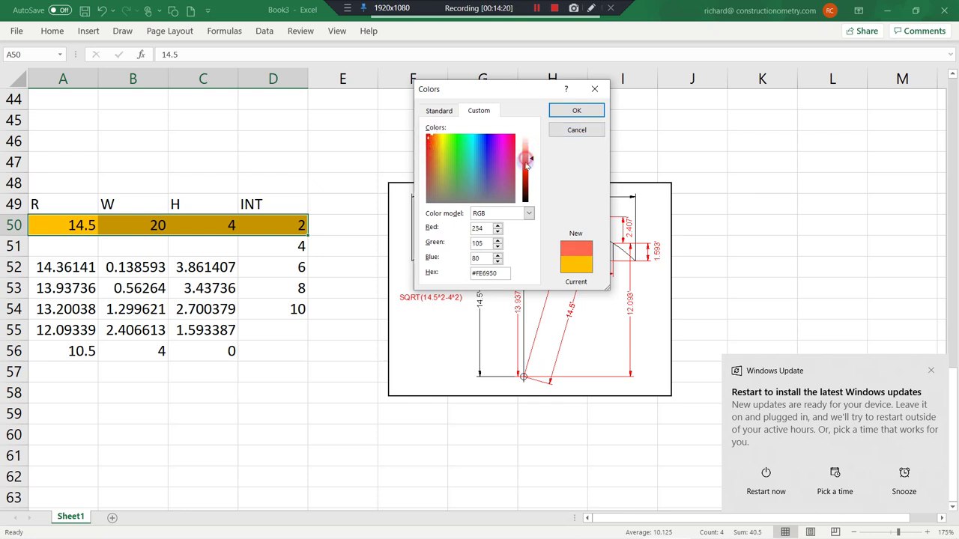
pyautogui.click(565, 111)
pyautogui.click(341, 181)
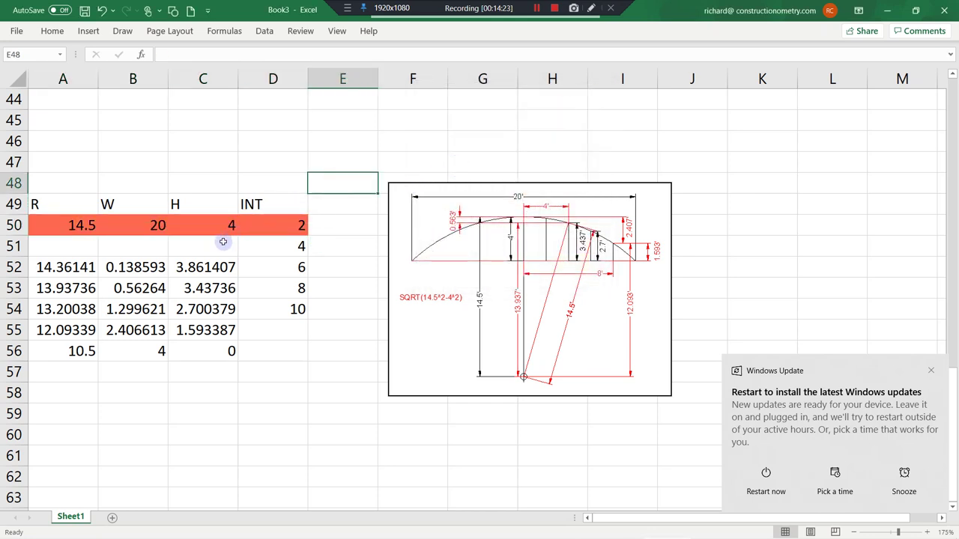
pyautogui.moveTo(200, 258); pyautogui.dragTo(216, 340)
pyautogui.rightClick(216, 323)
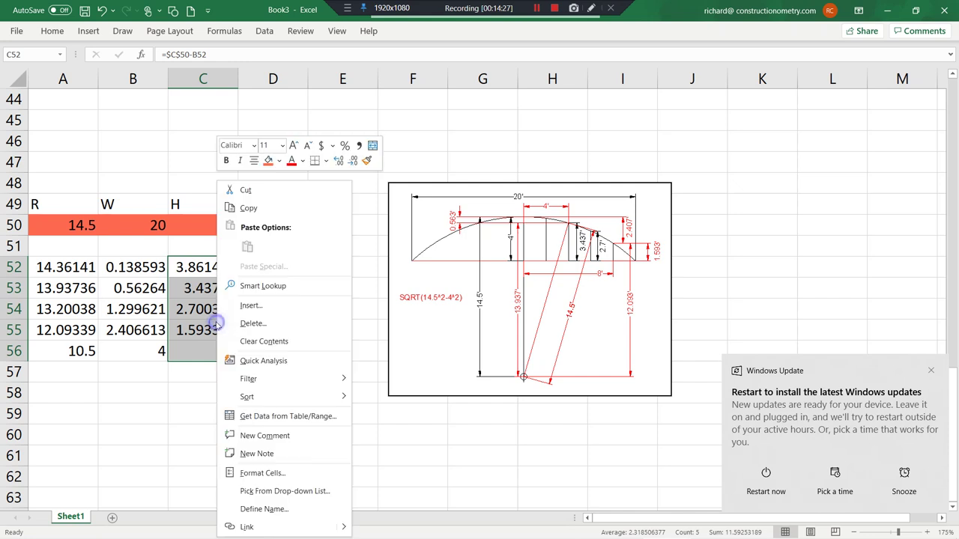
pyautogui.click(193, 310)
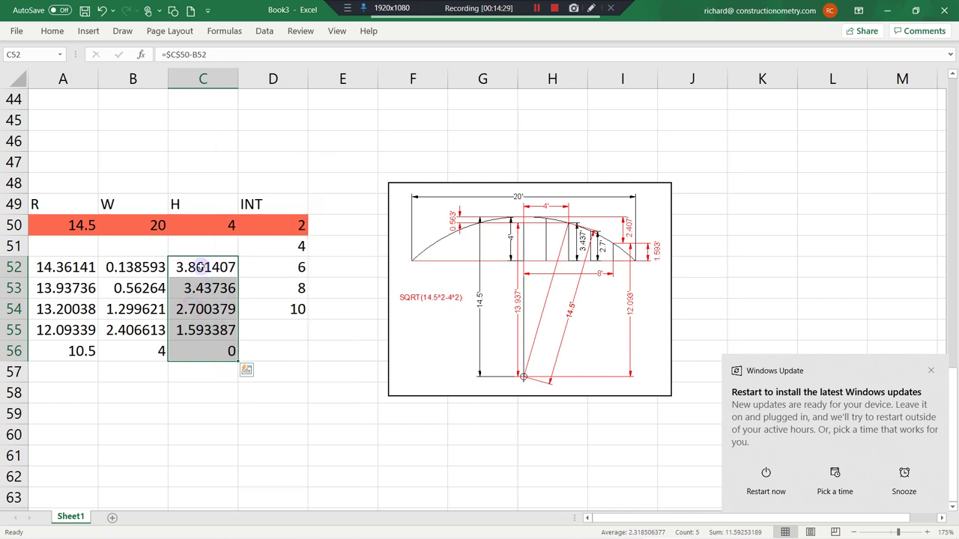
# Extend the height column from C52:C63 down to C65 and set the font color of C52:C65 to the standard blue
pyautogui.moveTo(200, 267); pyautogui.dragTo(195, 409)
pyautogui.moveTo(194, 491); pyautogui.dragTo(196, 484)
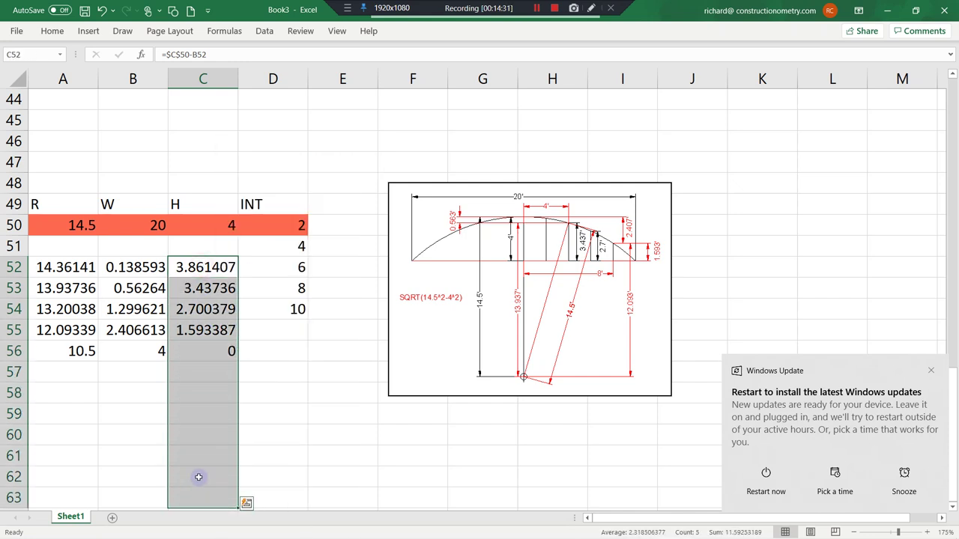
pyautogui.scroll(-3, 206, 442)
pyautogui.scroll(2, 218, 363)
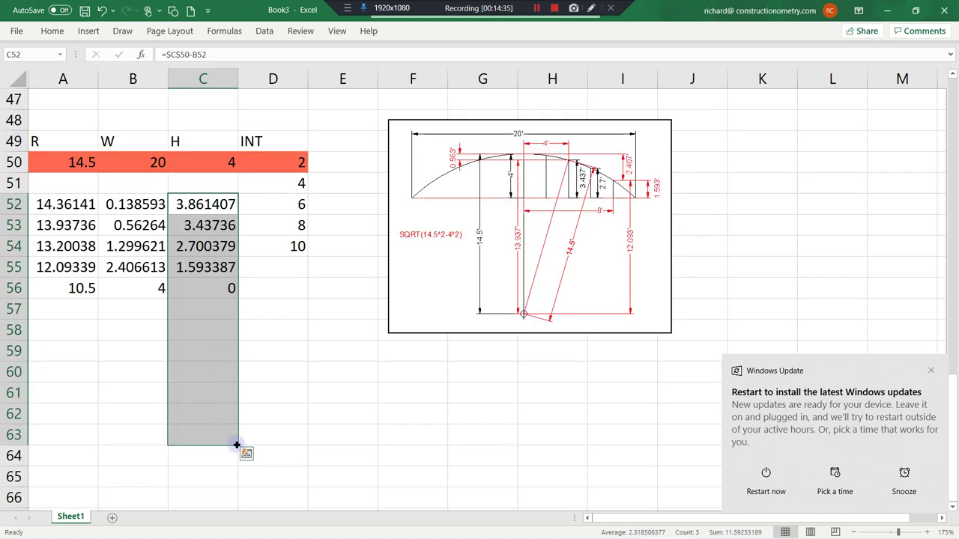
pyautogui.moveTo(237, 445); pyautogui.dragTo(228, 483)
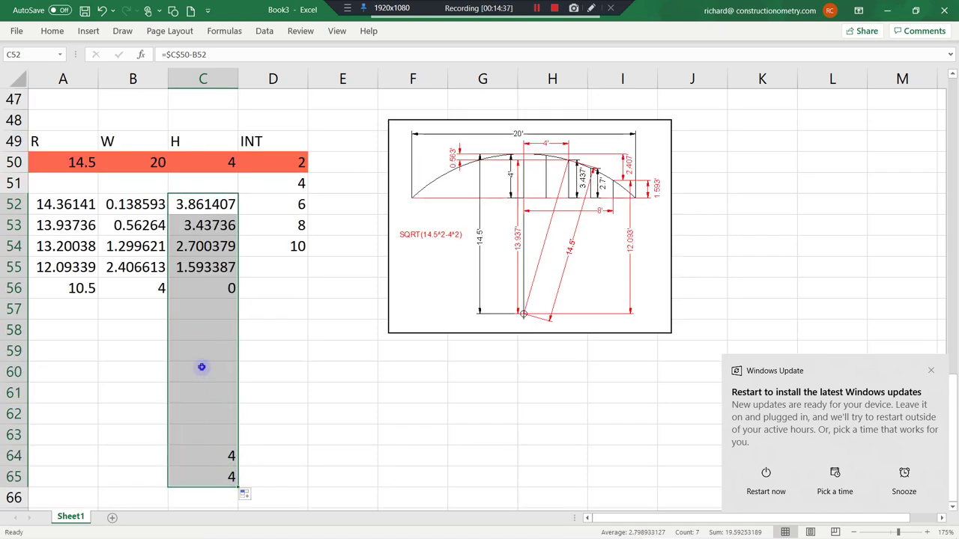
pyautogui.rightClick(201, 368)
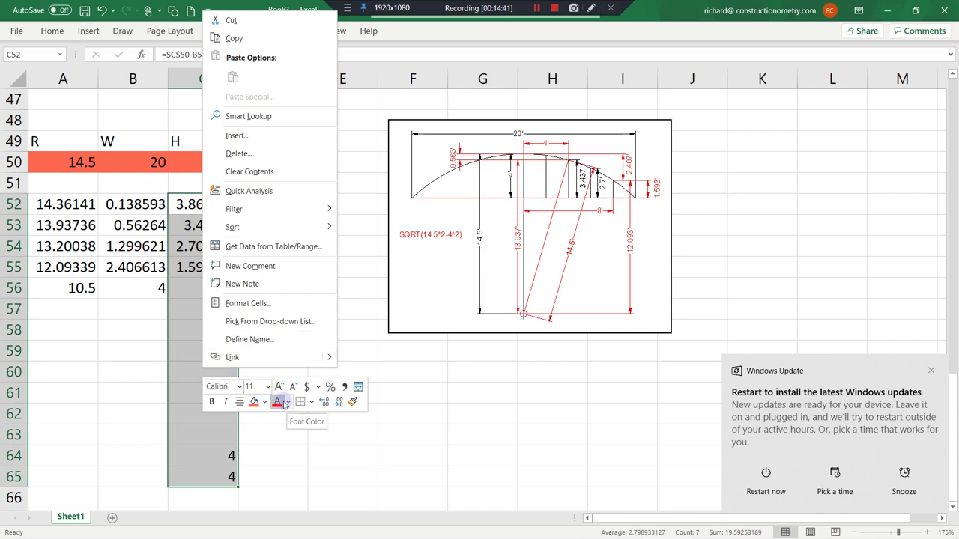
pyautogui.click(288, 404)
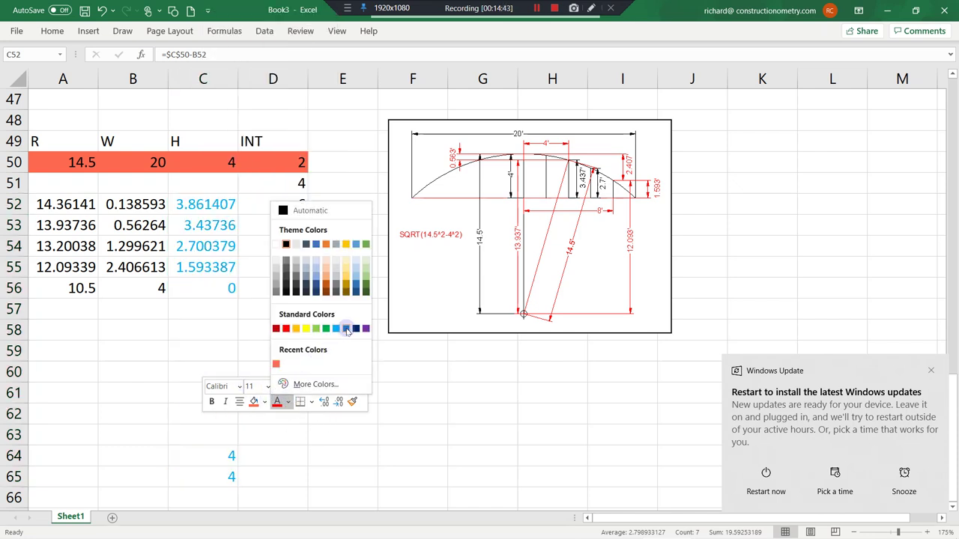
pyautogui.click(346, 327)
pyautogui.click(113, 391)
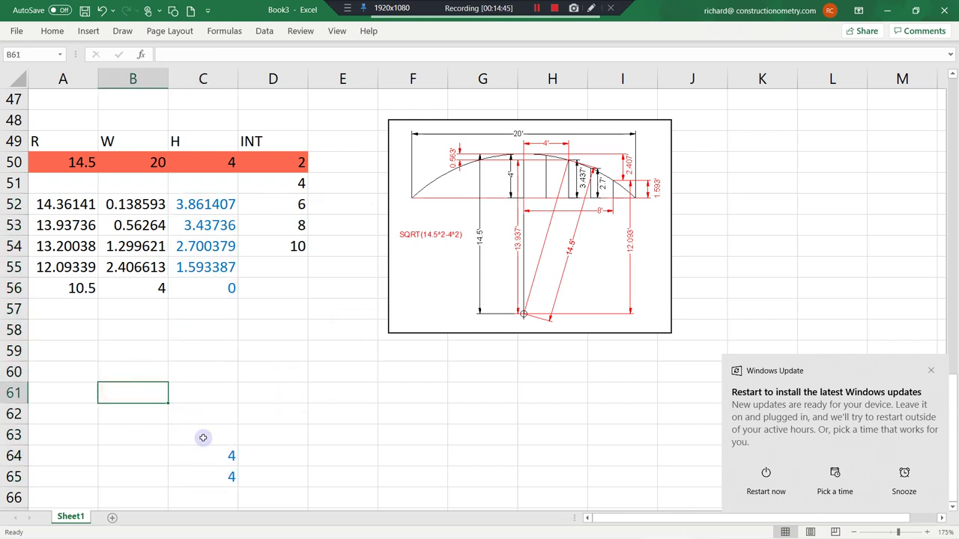
# Clear the contents of cells C63:C65 to remove the stray height formulas
pyautogui.click(211, 455)
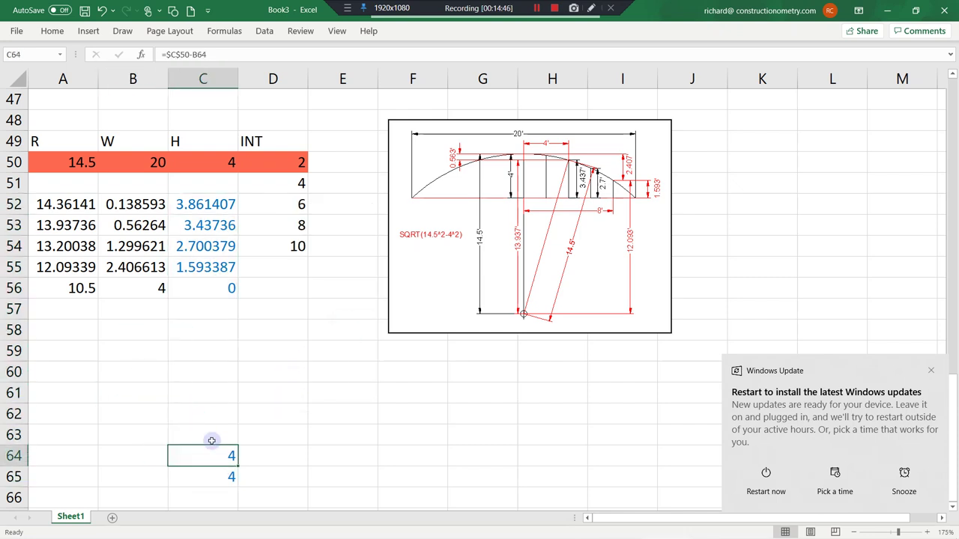
pyautogui.click(209, 393)
pyautogui.moveTo(214, 436); pyautogui.dragTo(217, 473)
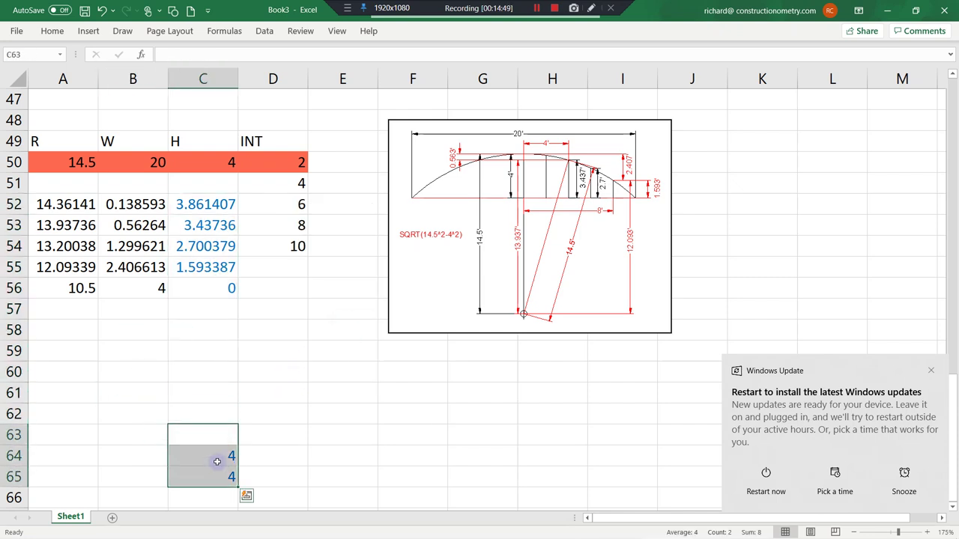
pyautogui.rightClick(217, 468)
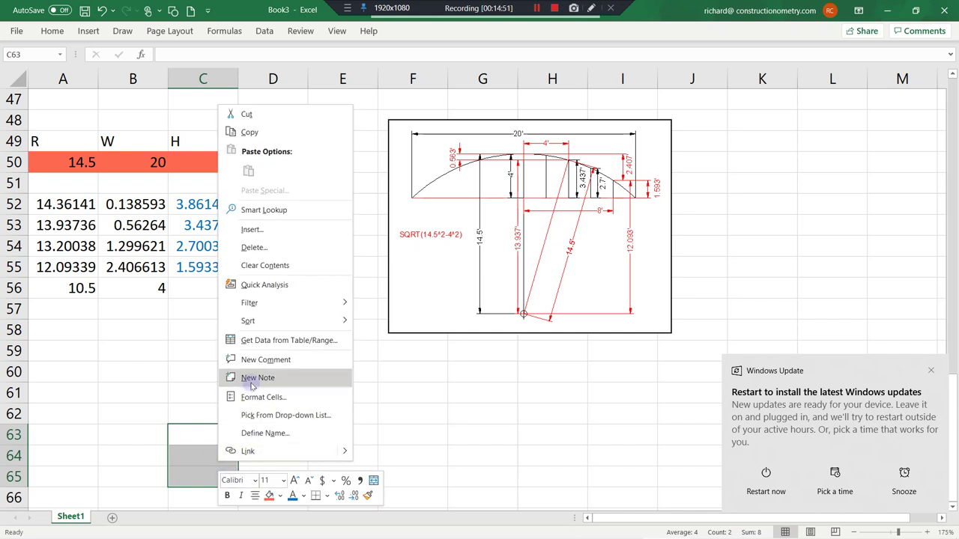
pyautogui.click(259, 267)
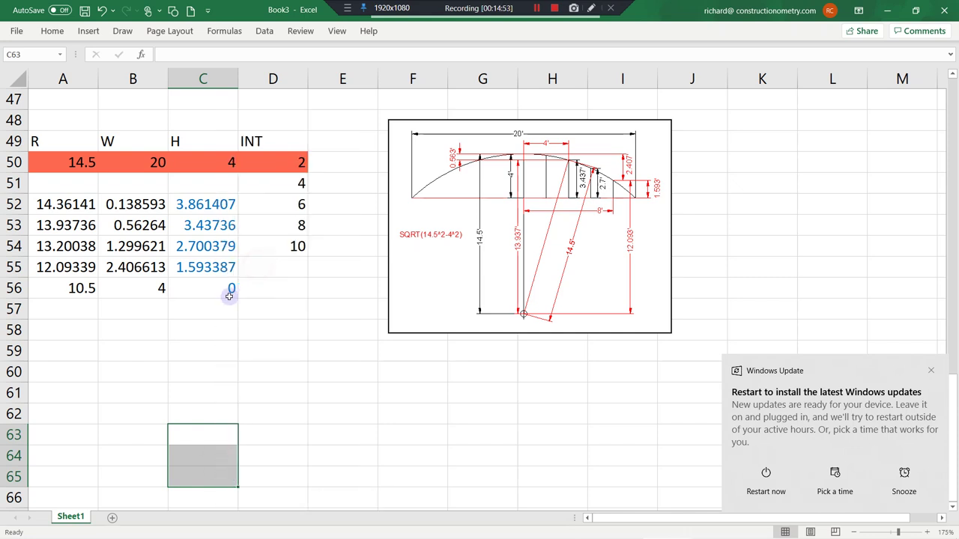
# Clear the contents of cells C58:C65 below the height results
pyautogui.moveTo(207, 321); pyautogui.dragTo(209, 460)
pyautogui.rightClick(209, 460)
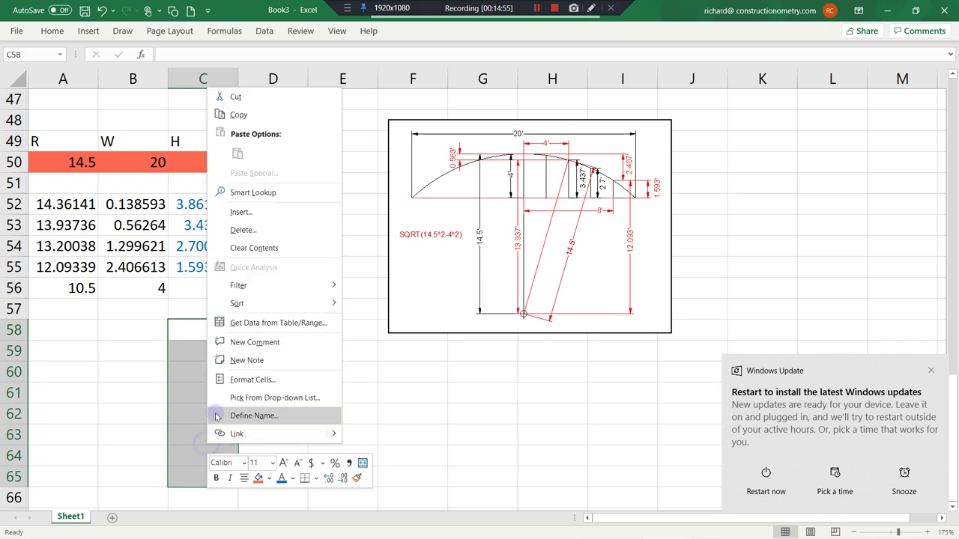
pyautogui.click(248, 249)
pyautogui.click(214, 305)
pyautogui.click(216, 285)
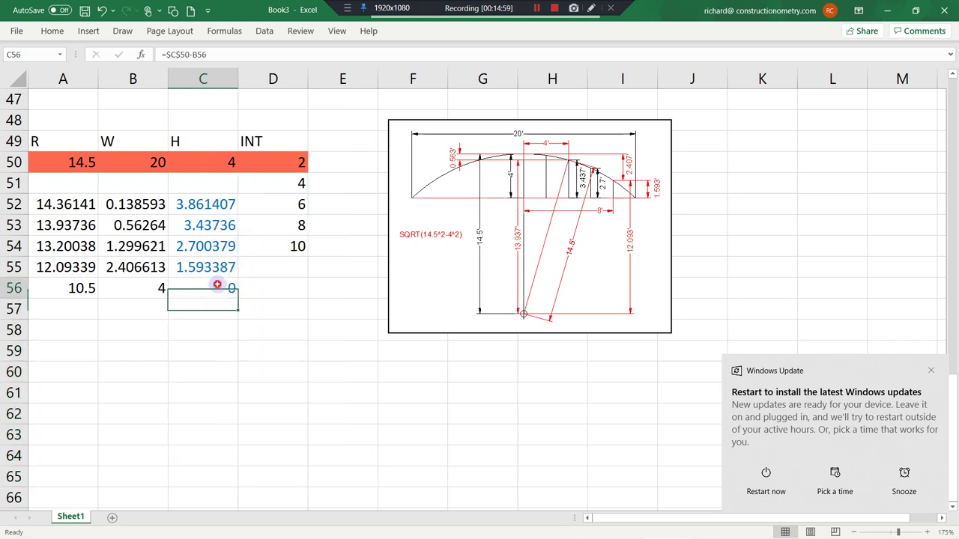
# Apply the blue font color to the height column cells C52:C66
pyautogui.moveTo(217, 203); pyautogui.dragTo(203, 491)
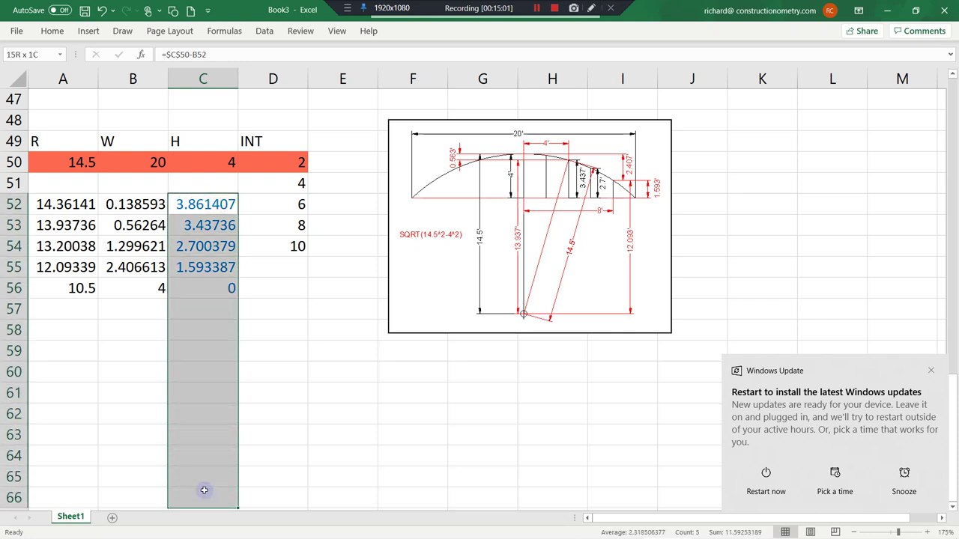
pyautogui.rightClick(205, 411)
pyautogui.click(282, 448)
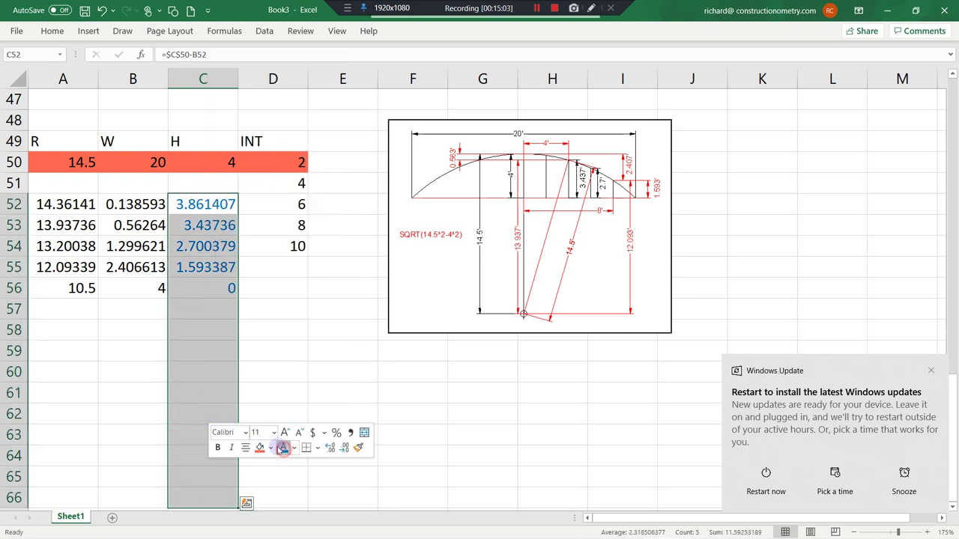
pyautogui.click(156, 398)
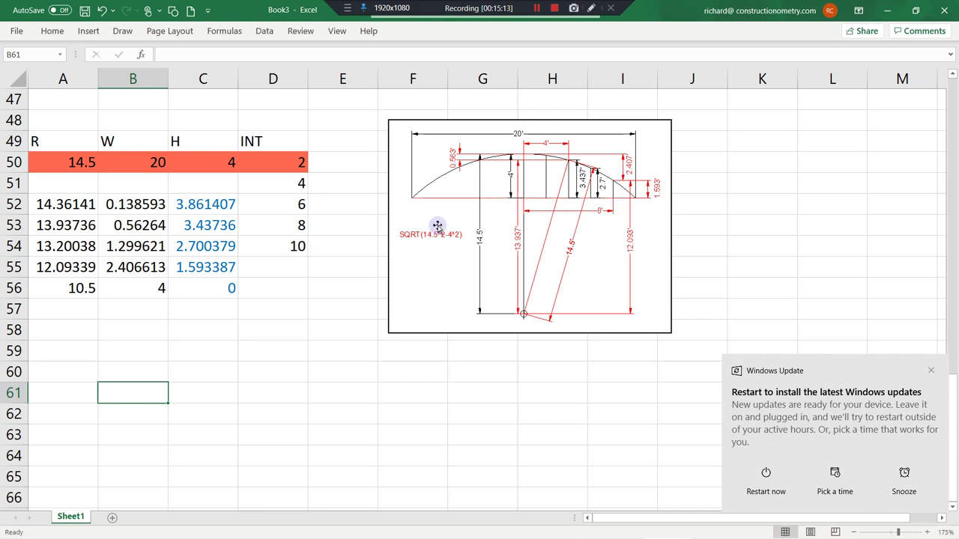
# Extend the interval formula in D54 down the INT column to D57
pyautogui.click(297, 246)
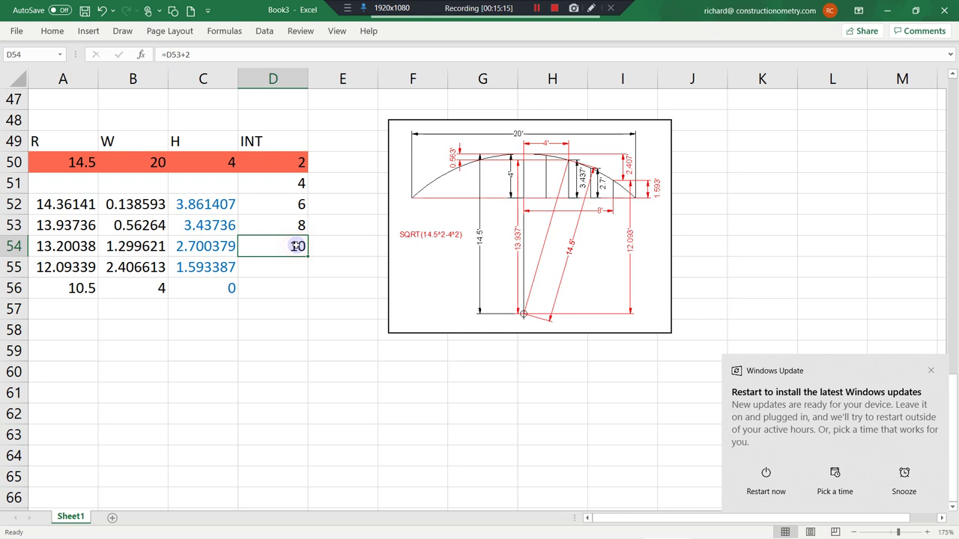
pyautogui.moveTo(307, 257); pyautogui.dragTo(310, 313)
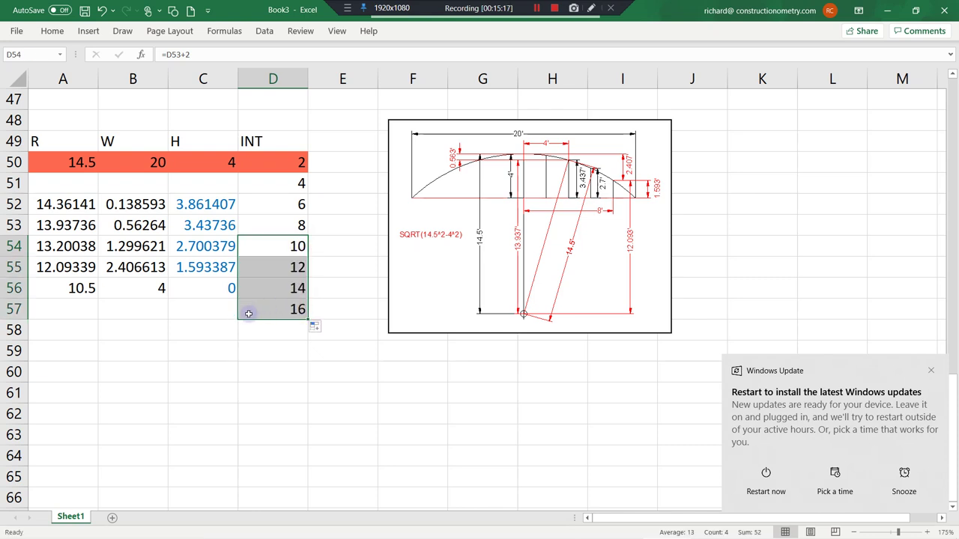
pyautogui.click(208, 289)
# Extend the R, W and H formulas in A56:C56 down through row 58, trimming the extra row 59
pyautogui.moveTo(81, 288); pyautogui.dragTo(240, 367)
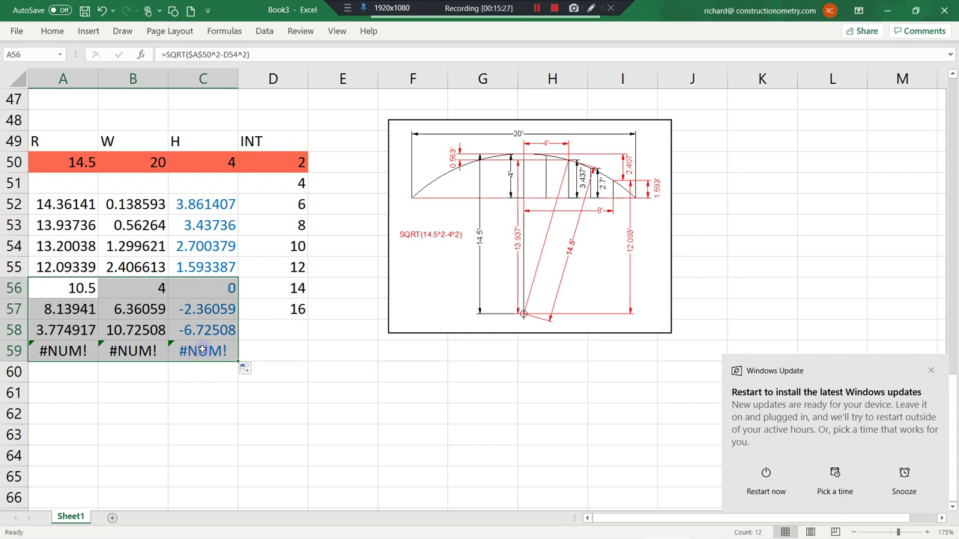
pyautogui.moveTo(237, 365); pyautogui.dragTo(236, 345)
pyautogui.click(219, 367)
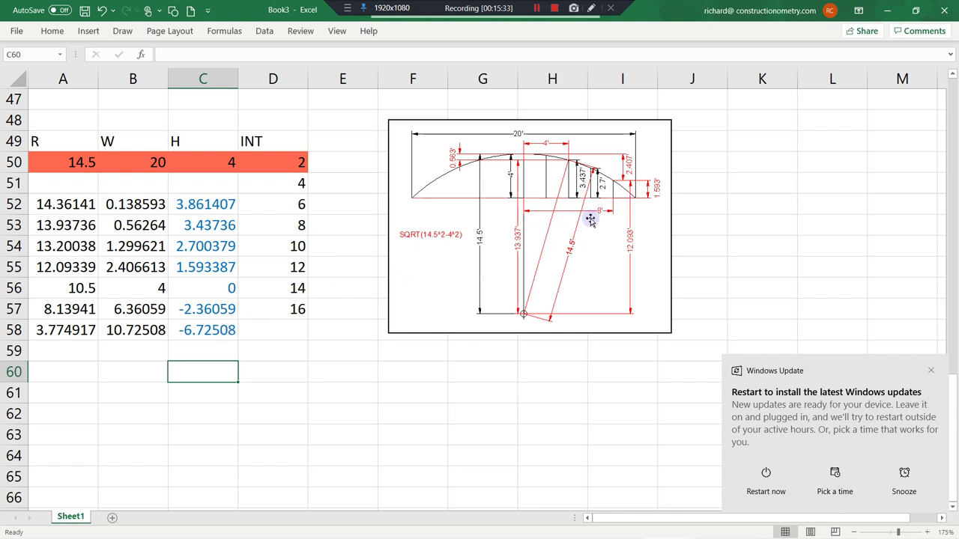
# Move the calculated R, W and H block A52:C58 so that it occupies A53:C59
pyautogui.click(269, 329)
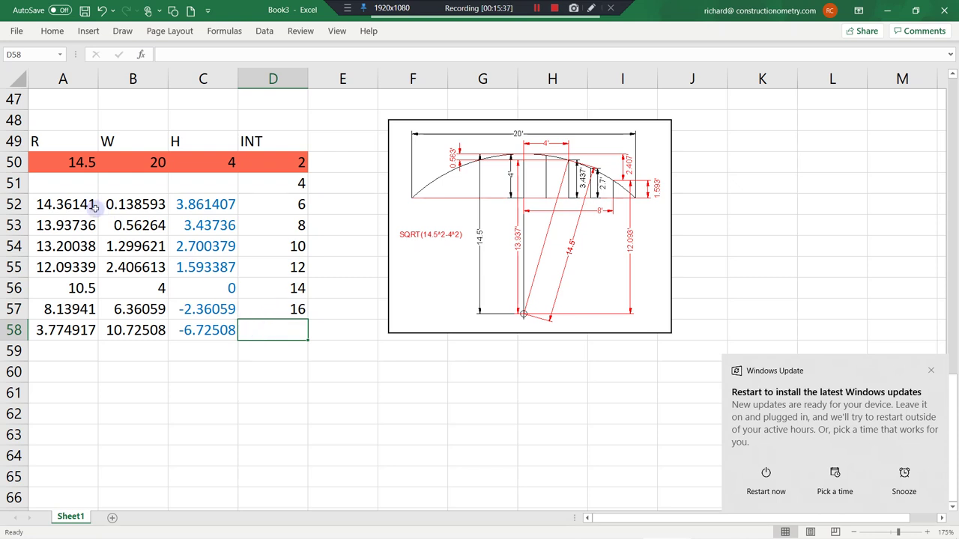
pyautogui.moveTo(52, 204); pyautogui.dragTo(201, 320)
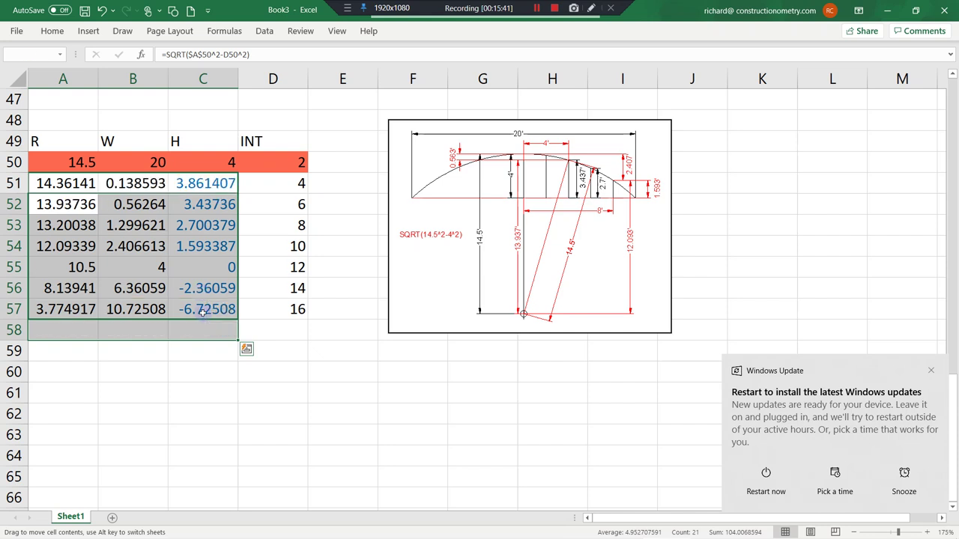
pyautogui.click(216, 353)
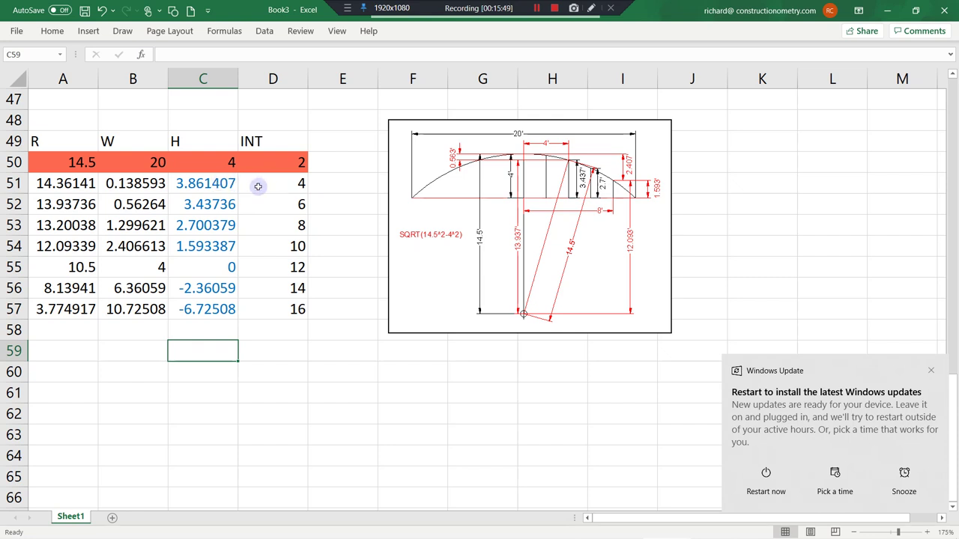
pyautogui.moveTo(73, 183); pyautogui.dragTo(203, 366)
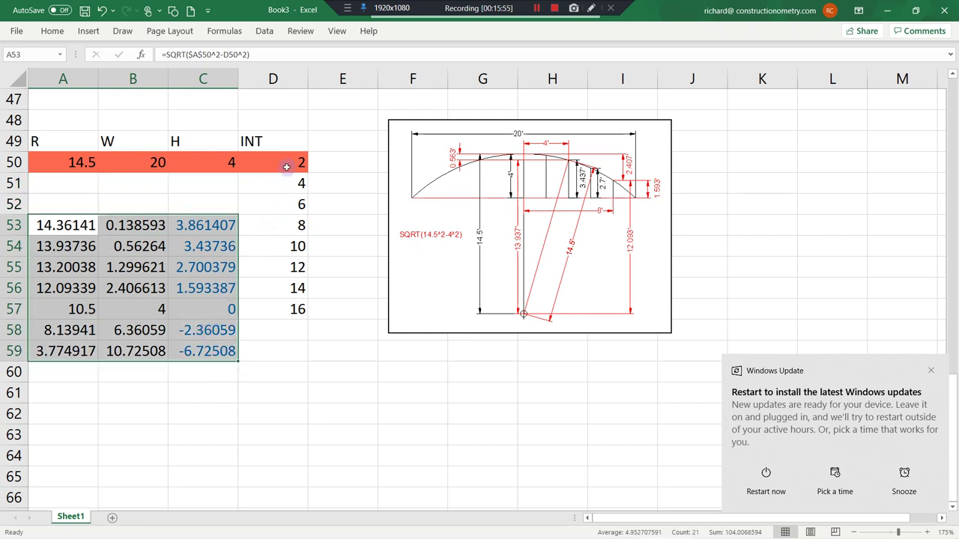
# Move the interval values D51:D57 down to D54:D60, leaving D53 free
pyautogui.click(287, 166)
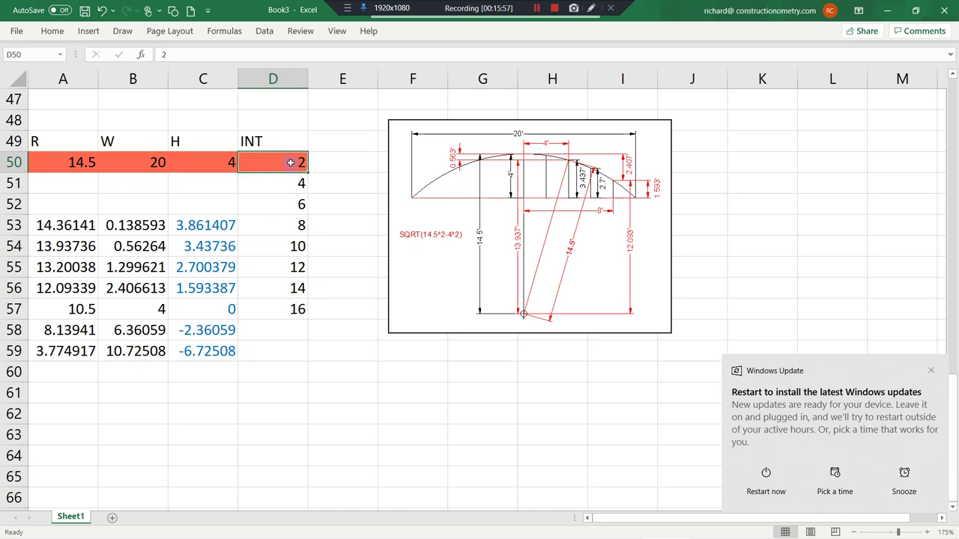
pyautogui.moveTo(291, 162); pyautogui.dragTo(300, 309)
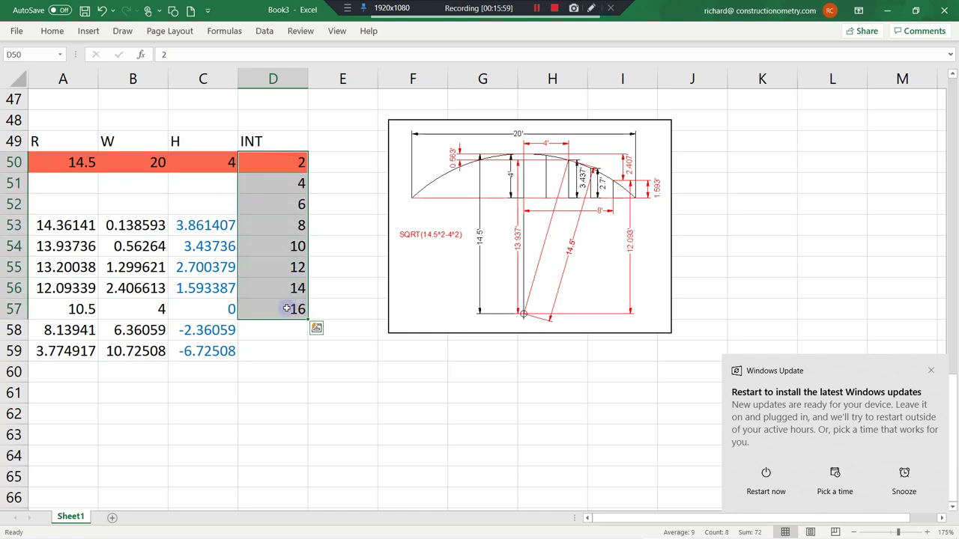
pyautogui.click(281, 330)
pyautogui.moveTo(285, 186); pyautogui.dragTo(282, 367)
pyautogui.click(285, 225)
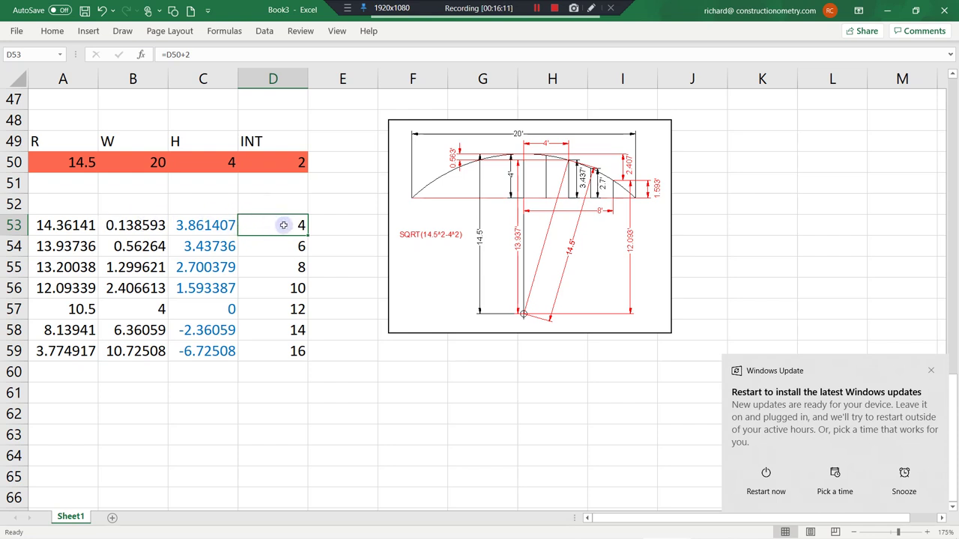
pyautogui.moveTo(284, 225); pyautogui.dragTo(292, 378)
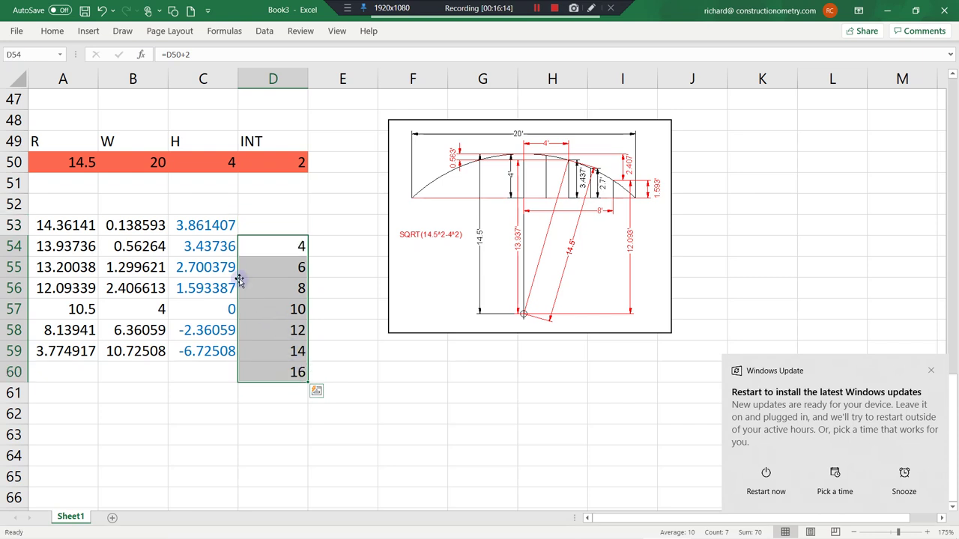
# Enter a formula in D53 that references the interval input, =D50
pyautogui.click(275, 222)
pyautogui.write('=')
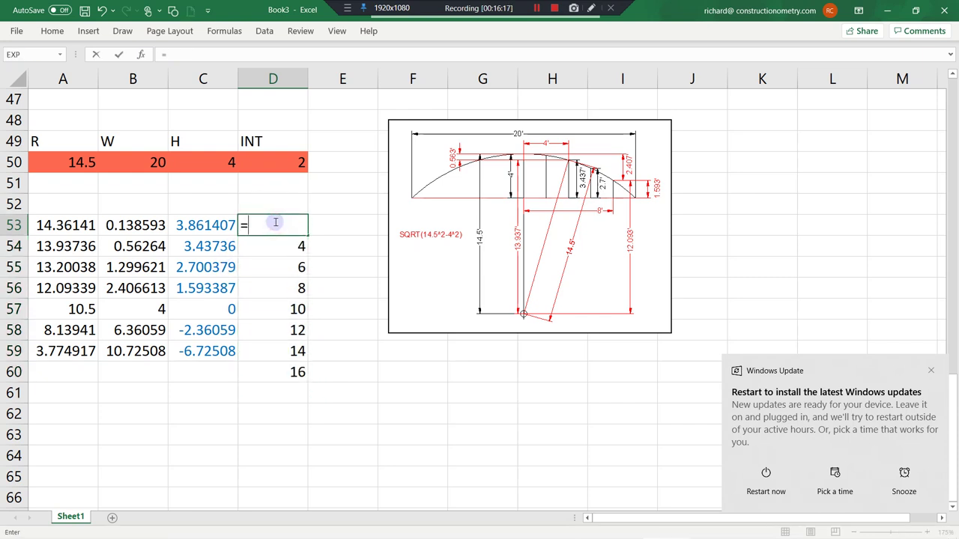
pyautogui.click(284, 164)
pyautogui.press('Return')
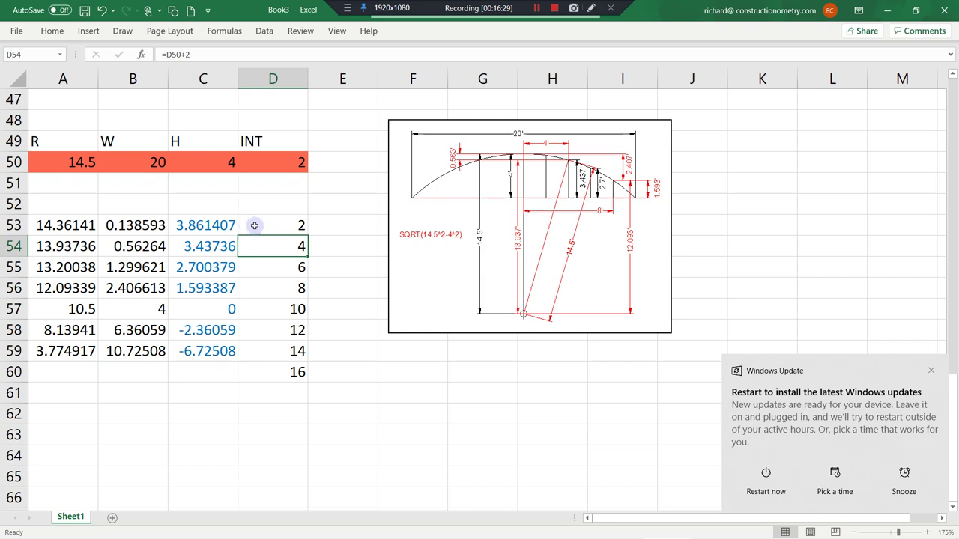
# Replace the formula in D54 with =D53+2
pyautogui.click(271, 225)
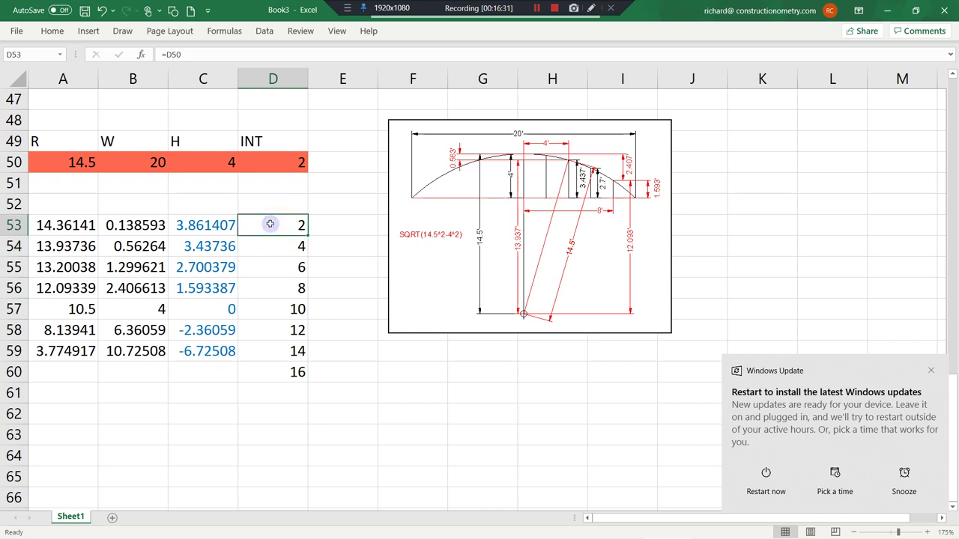
pyautogui.click(280, 246)
pyautogui.doubleClick(280, 247)
pyautogui.press('BackSpace')
pyautogui.press('BackSpace')
pyautogui.press('BackSpace')
pyautogui.press('BackSpace')
pyautogui.press('BackSpace')
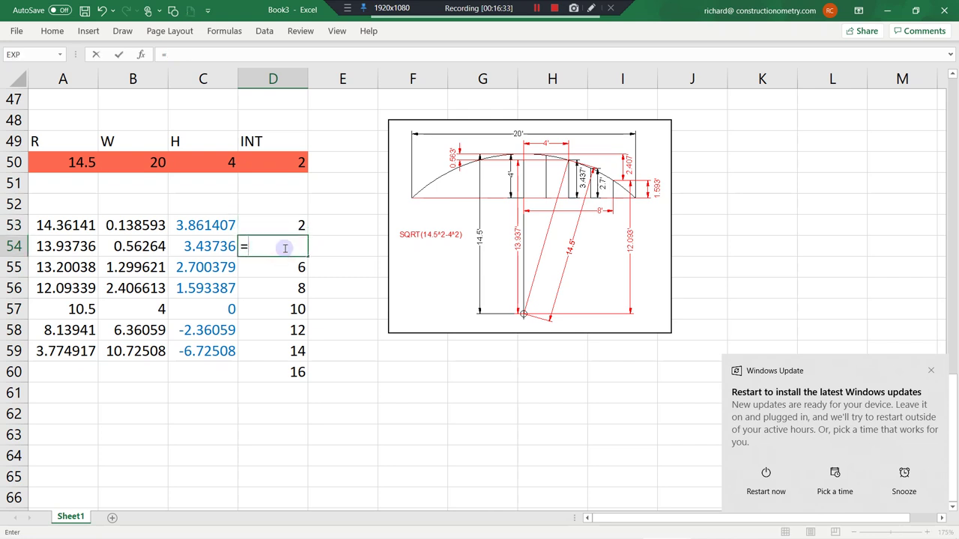
pyautogui.click(284, 225)
pyautogui.write('+2')
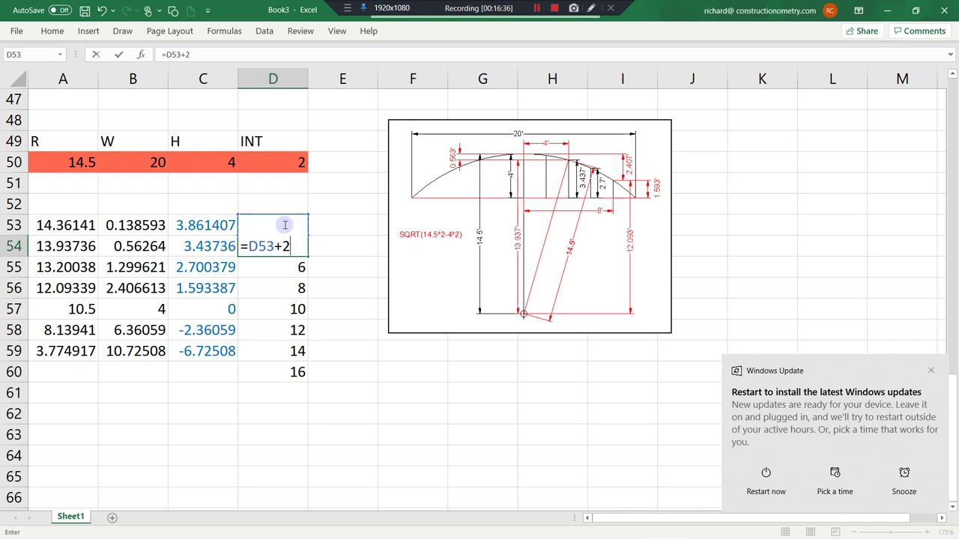
pyautogui.press('Return')
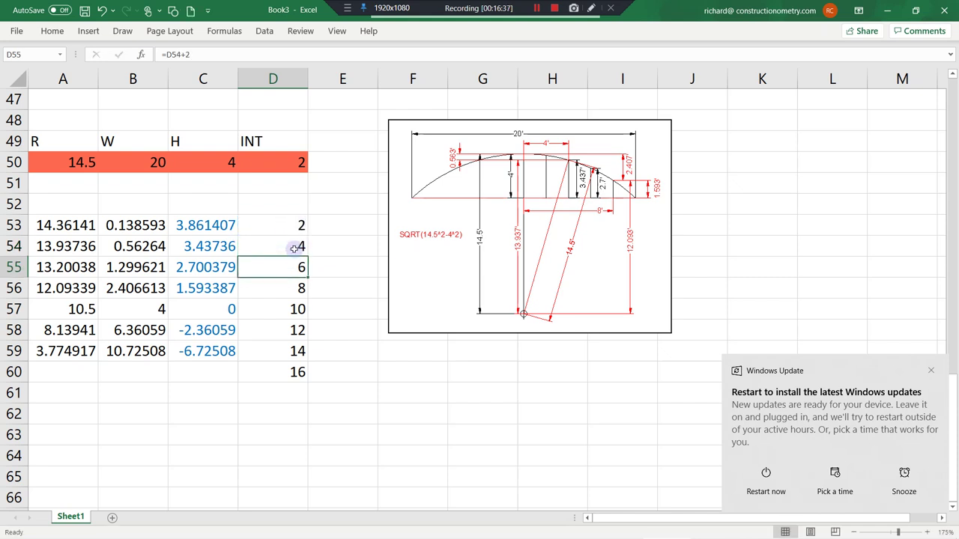
# Fill the D54 formula down the interval column and clear the extra value in D60
pyautogui.click(300, 248)
pyautogui.moveTo(306, 255); pyautogui.dragTo(298, 370)
pyautogui.click(297, 372)
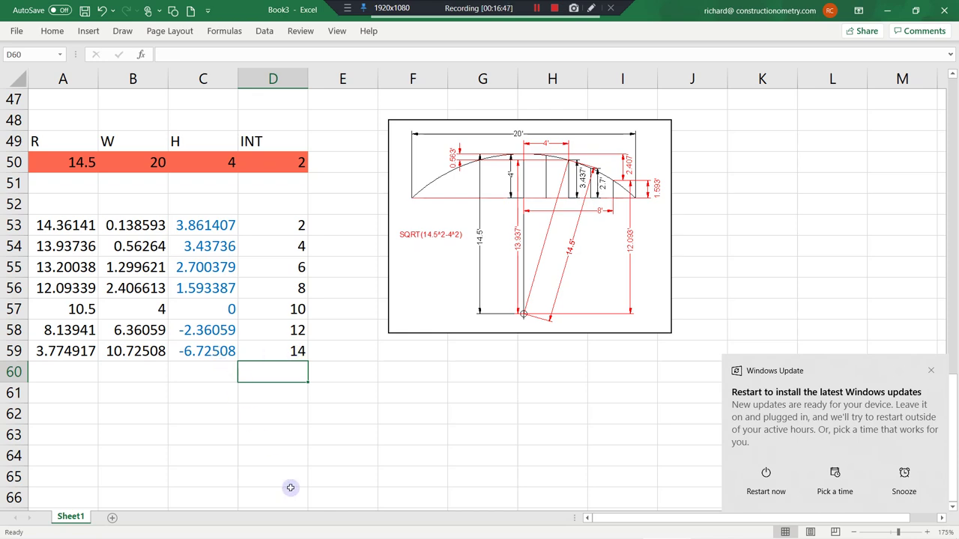
# Switch to the DesignCAD drawing and extend the arc past the chord's end, down to near the center's level
pyautogui.click(419, 530)
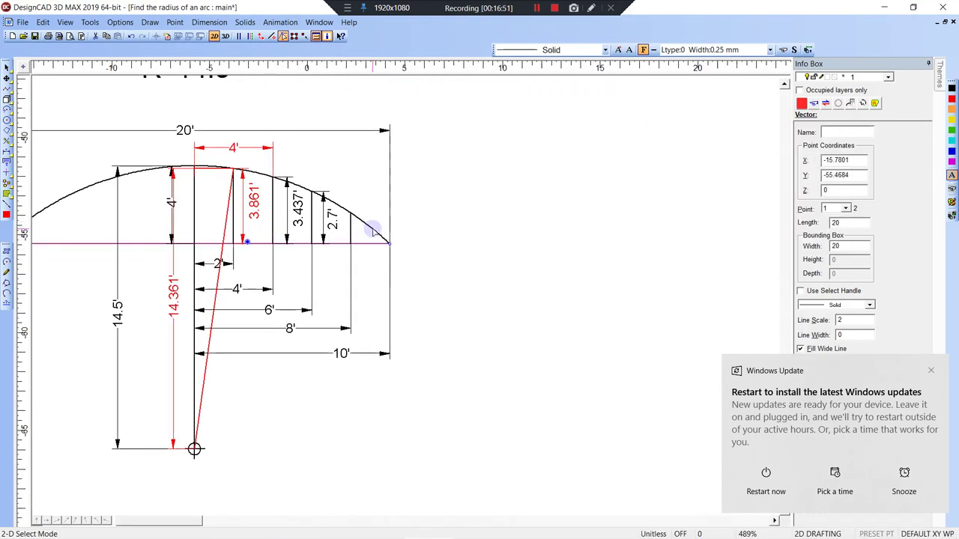
pyautogui.press('x')
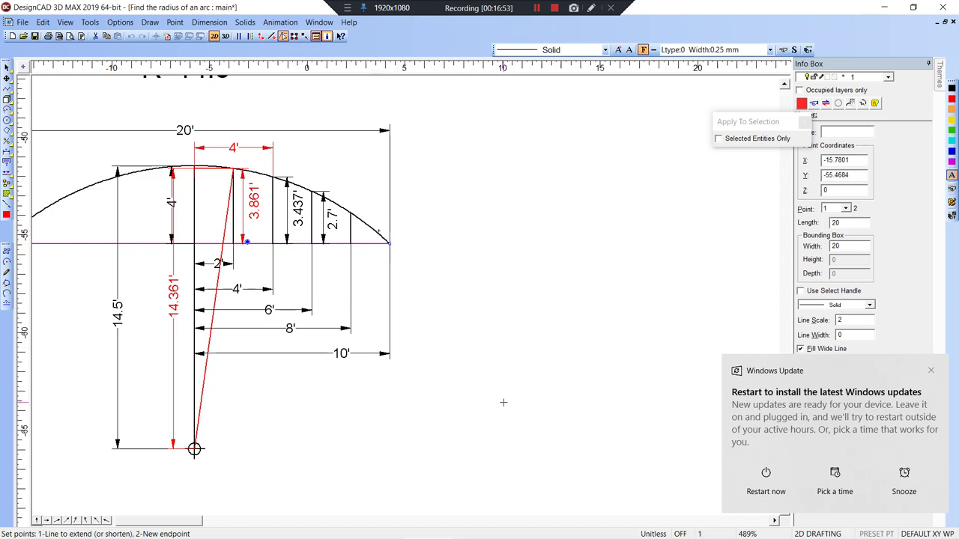
pyautogui.click(513, 438)
pyautogui.scroll(-1, 424, 407)
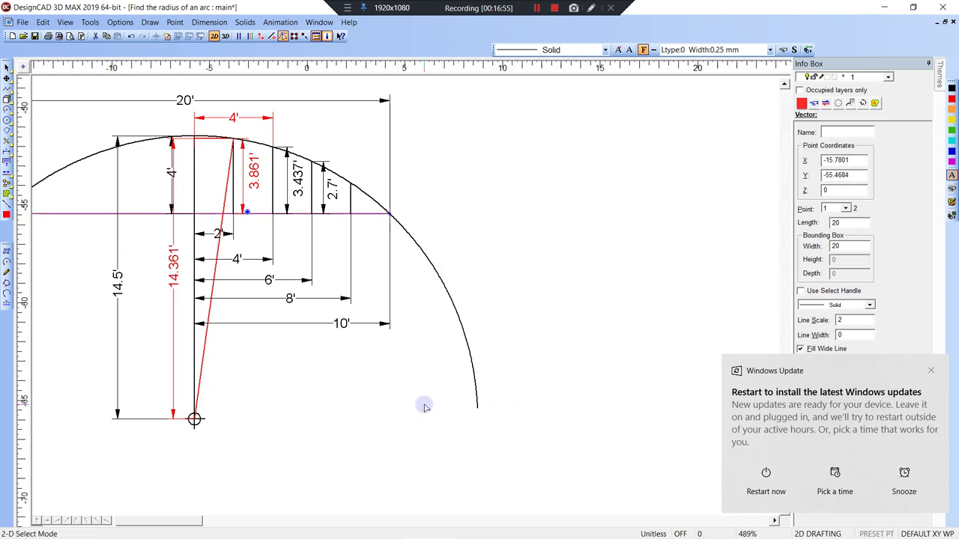
pyautogui.scroll(-2, 424, 407)
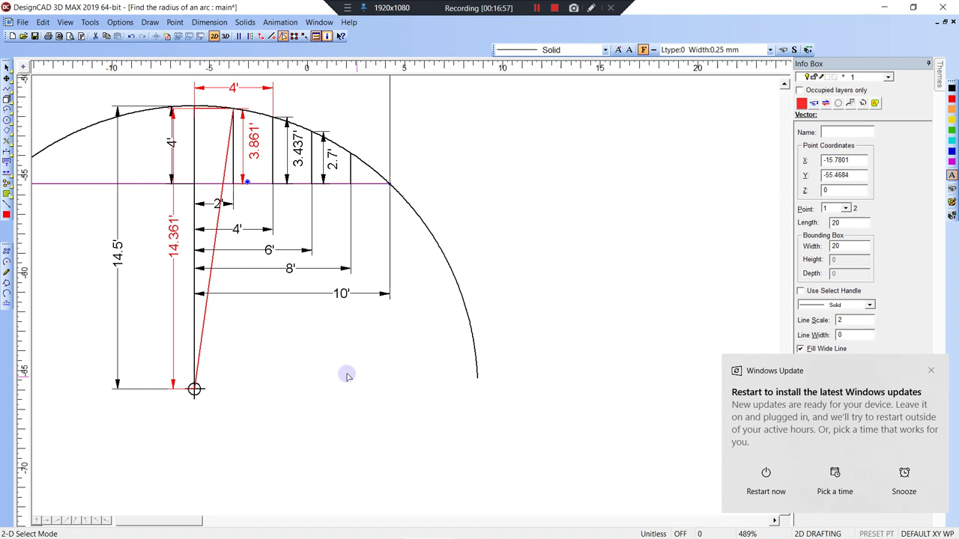
pyautogui.press('d')
pyautogui.click(194, 389)
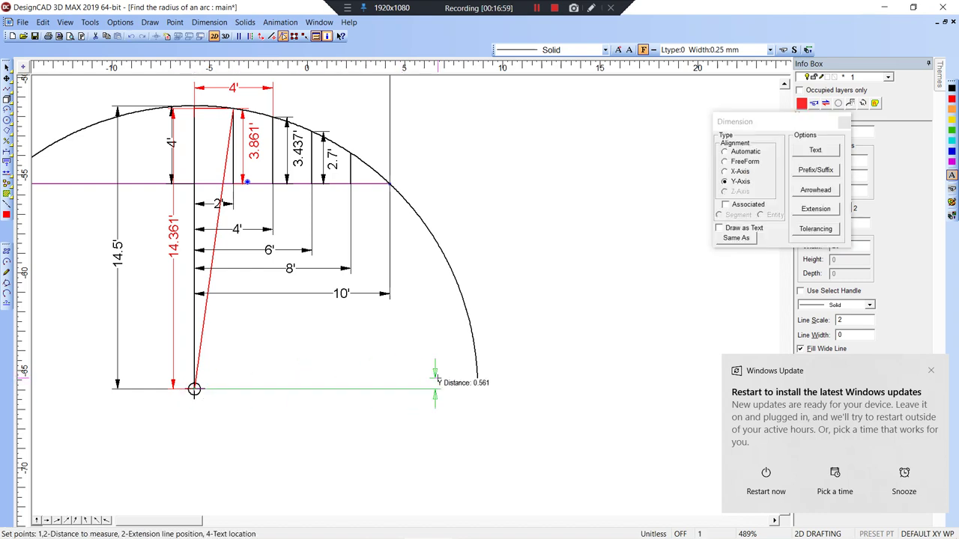
pyautogui.press('Escape')
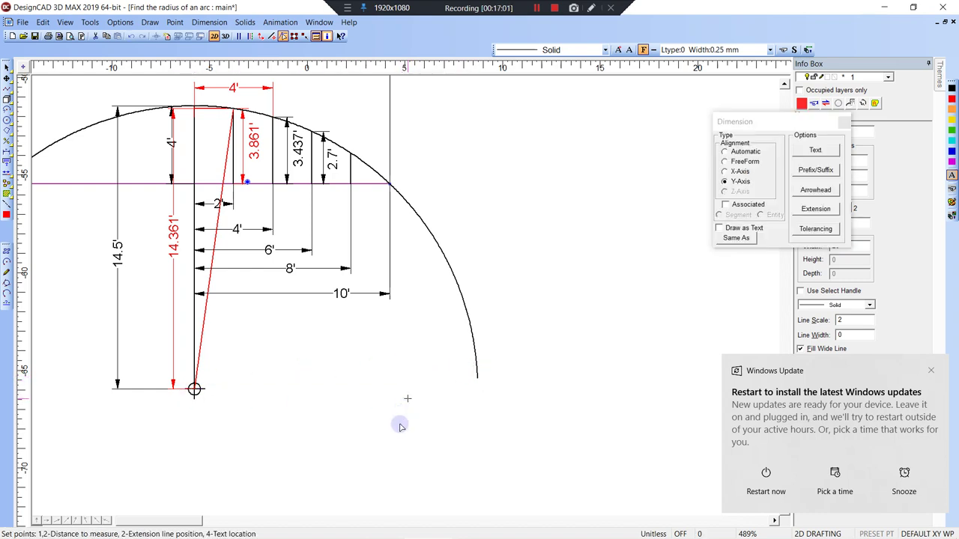
pyautogui.moveTo(458, 531)
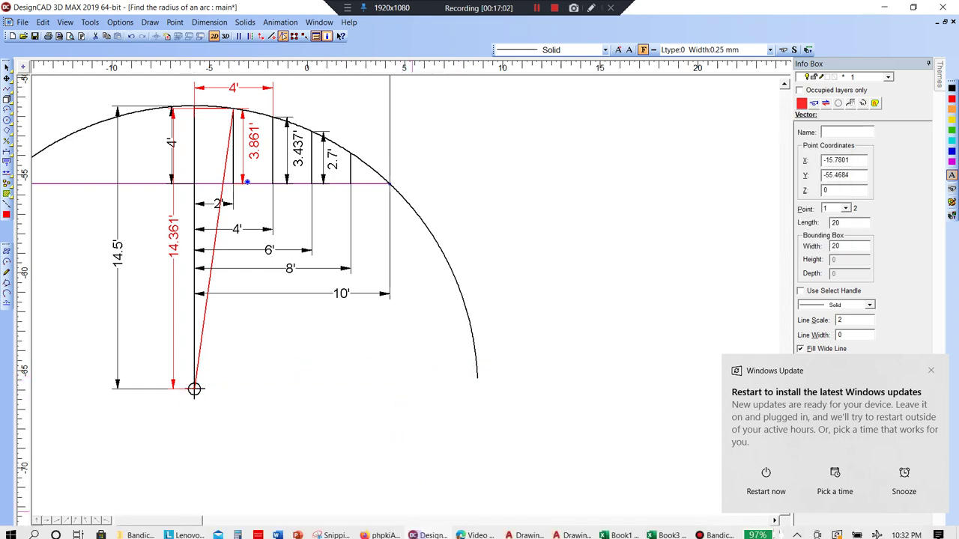
pyautogui.click(432, 531)
pyautogui.click(432, 531)
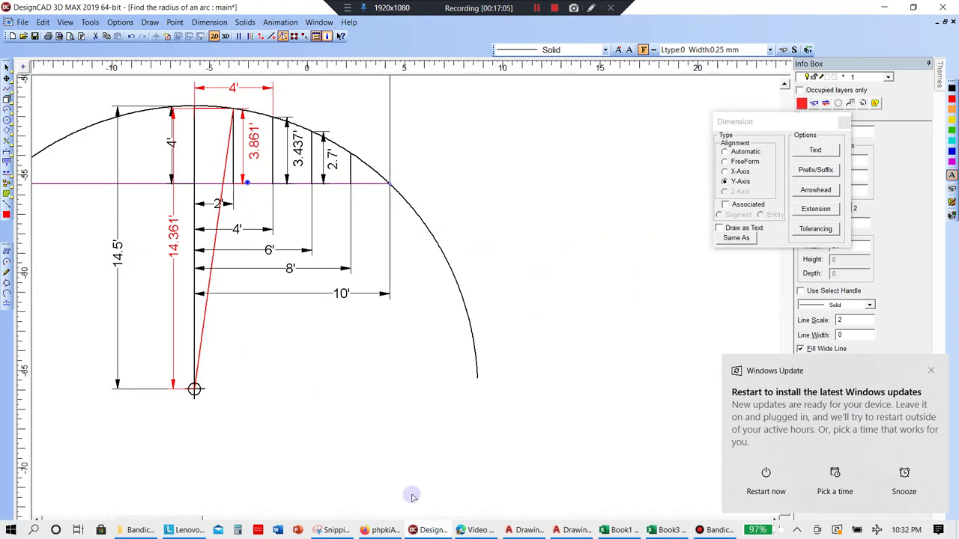
# Add a vertical dimension from the arc's center to the chord, placed between the 14.5' and 14.361' dimensions
pyautogui.click(218, 388)
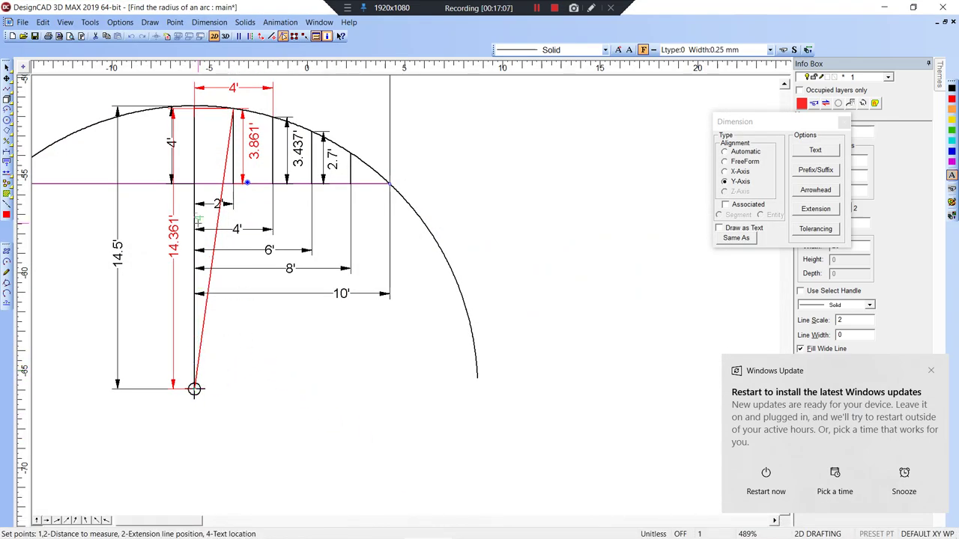
pyautogui.click(193, 184)
pyautogui.click(139, 315)
pyautogui.click(161, 297)
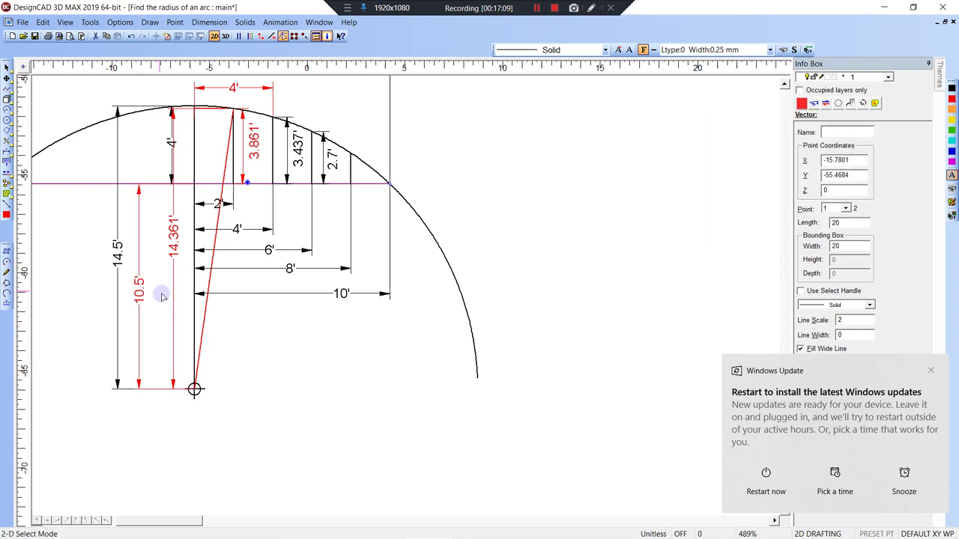
pyautogui.moveTo(353, 533)
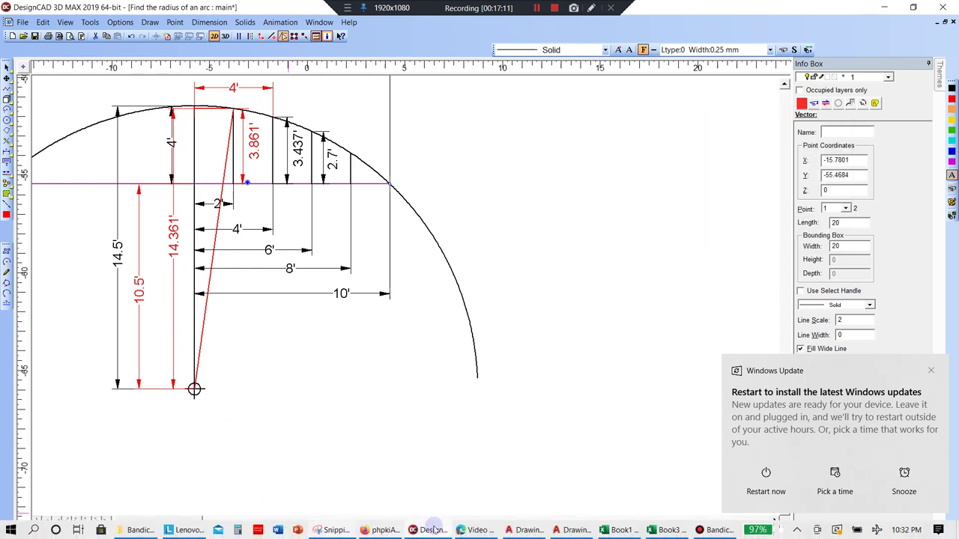
# Switch to the Book3 workbook in Excel, enter 14.5 in D60 and fill the A59:C59 formulas down to row 60
pyautogui.click(667, 530)
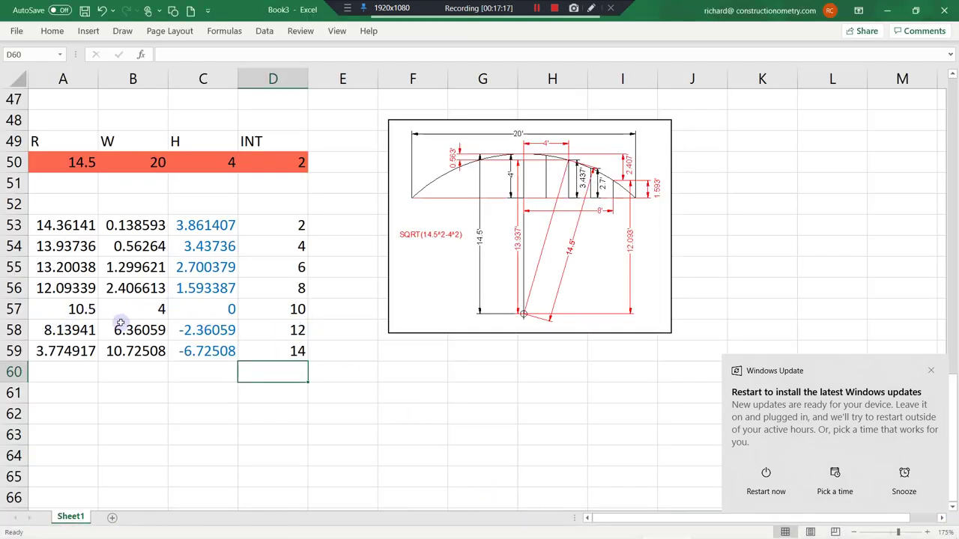
pyautogui.click(289, 351)
pyautogui.scroll(-1, 225, 352)
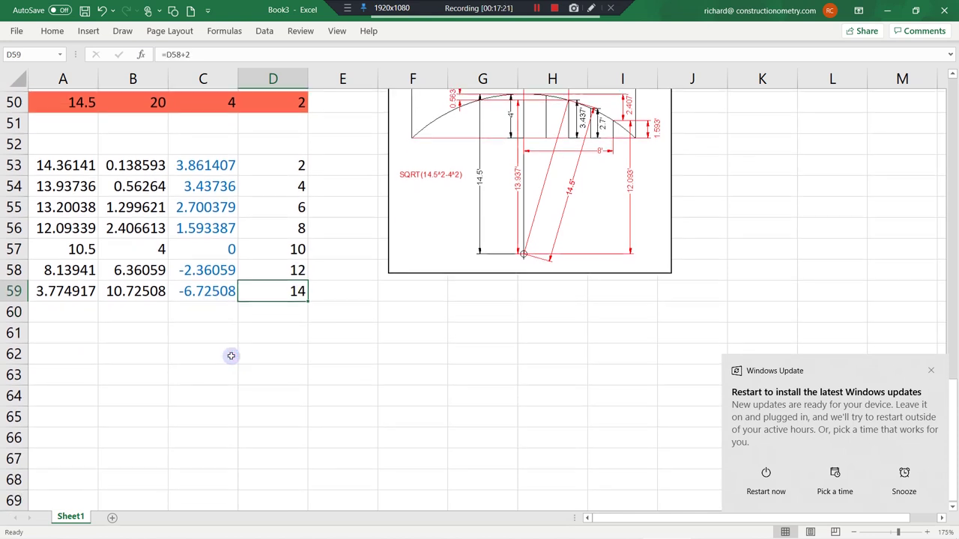
pyautogui.click(284, 306)
pyautogui.write('14.5')
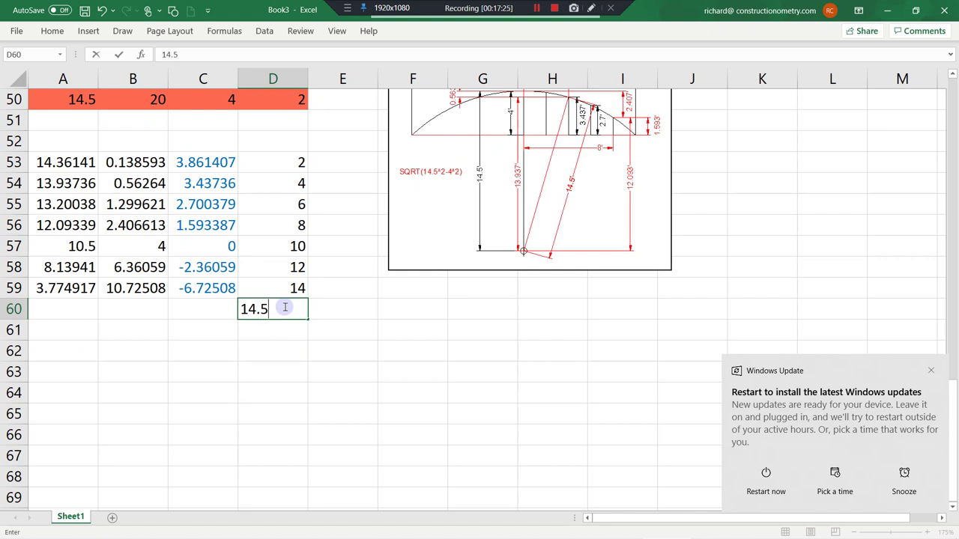
pyautogui.press('Return')
pyautogui.moveTo(87, 288); pyautogui.dragTo(240, 318)
pyautogui.click(240, 353)
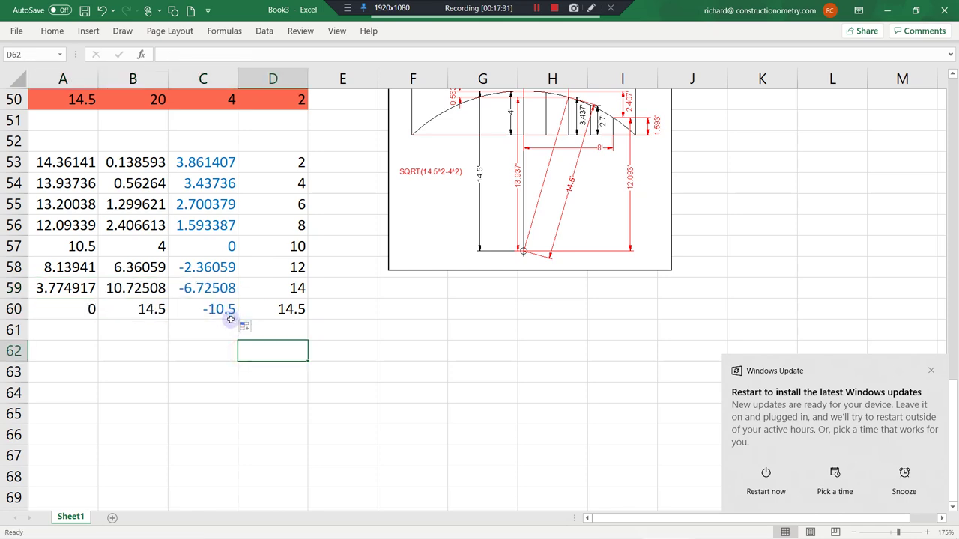
# Move the results table A53:D60 up two rows so it starts in row 51, directly under the input values
pyautogui.scroll(3, 231, 349)
pyautogui.scroll(-1, 225, 311)
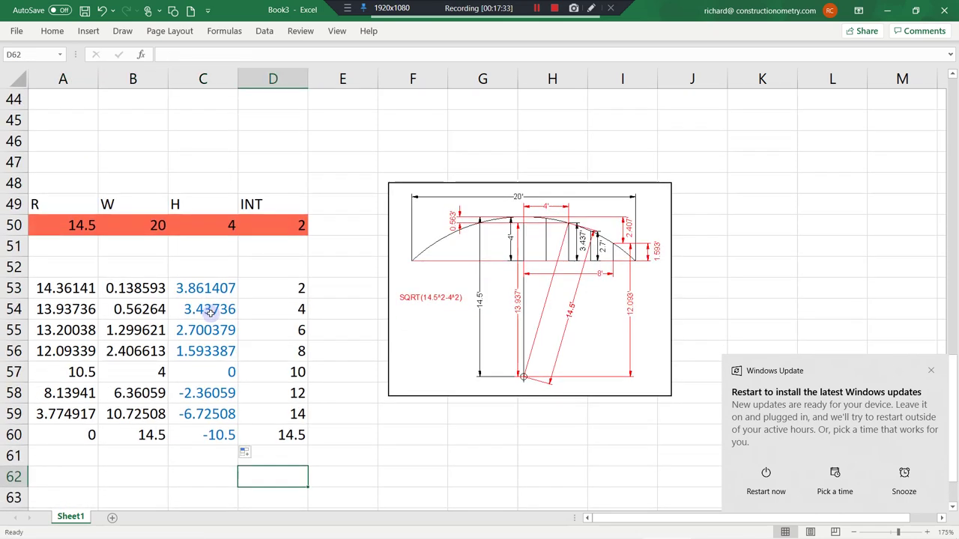
pyautogui.moveTo(61, 284); pyautogui.dragTo(274, 433)
pyautogui.moveTo(267, 279); pyautogui.dragTo(267, 238)
pyautogui.click(331, 266)
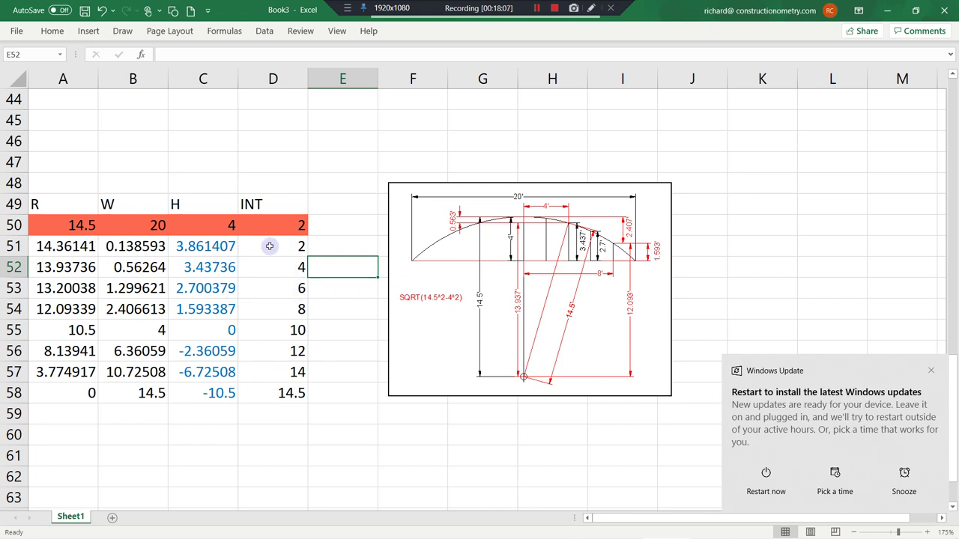
pyautogui.click(200, 418)
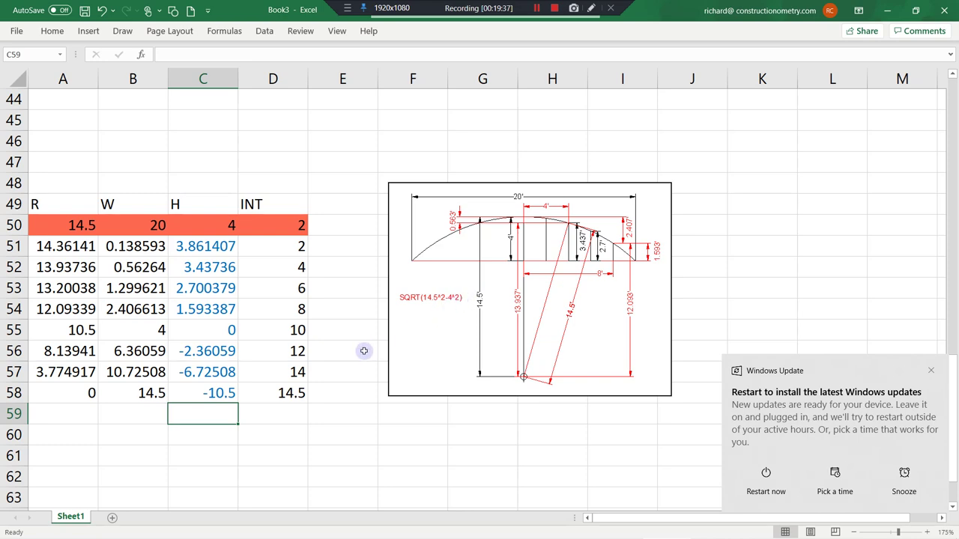
pyautogui.scroll(1, 264, 126)
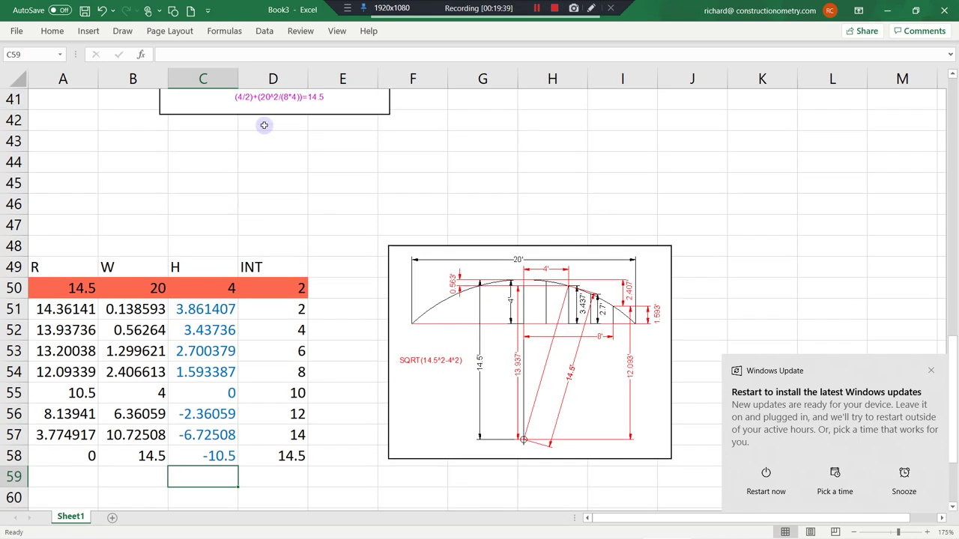
pyautogui.scroll(-1, 270, 133)
pyautogui.scroll(-1, 242, 227)
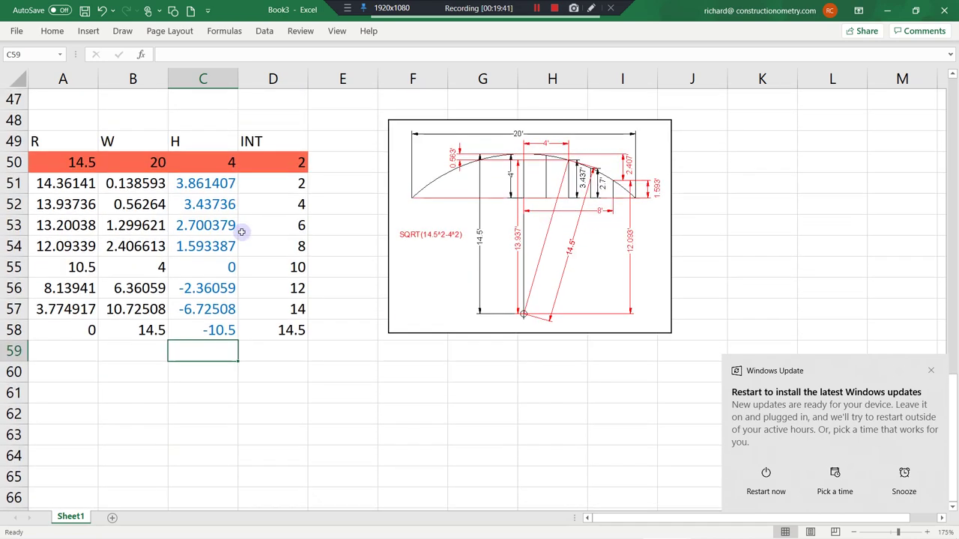
pyautogui.scroll(1, 243, 225)
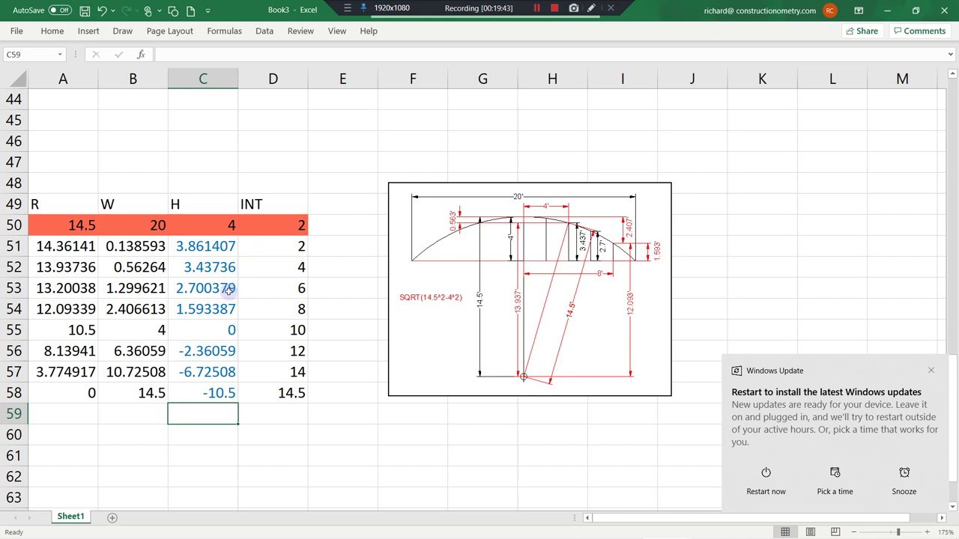